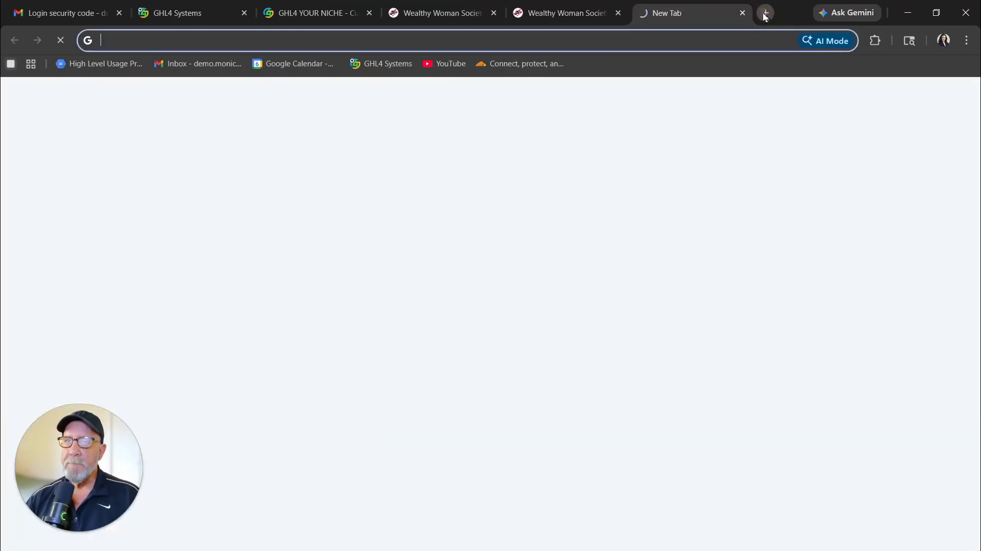
Load the copied moonleafspa.com personal booking calendar link and check its address
click(302, 37)
right_click(305, 38)
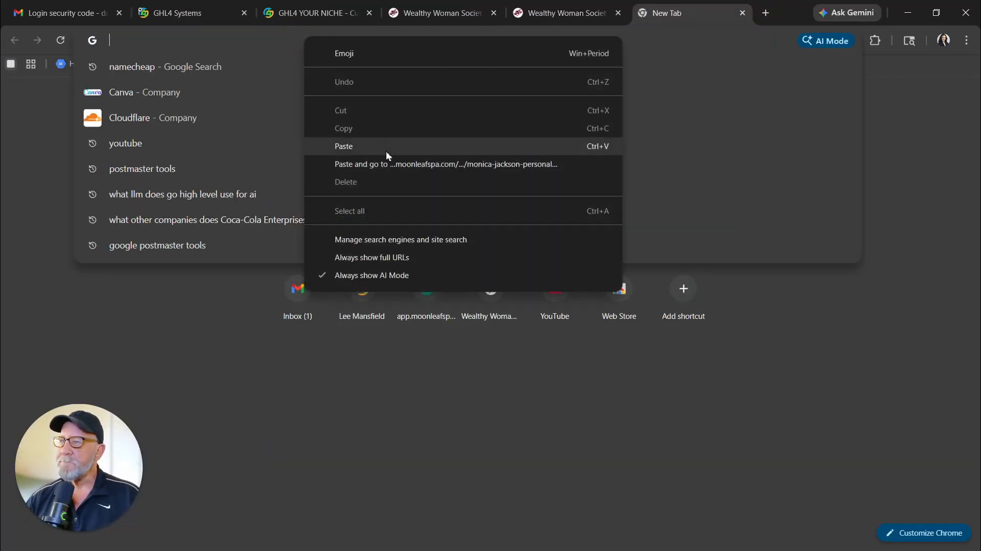
click(388, 164)
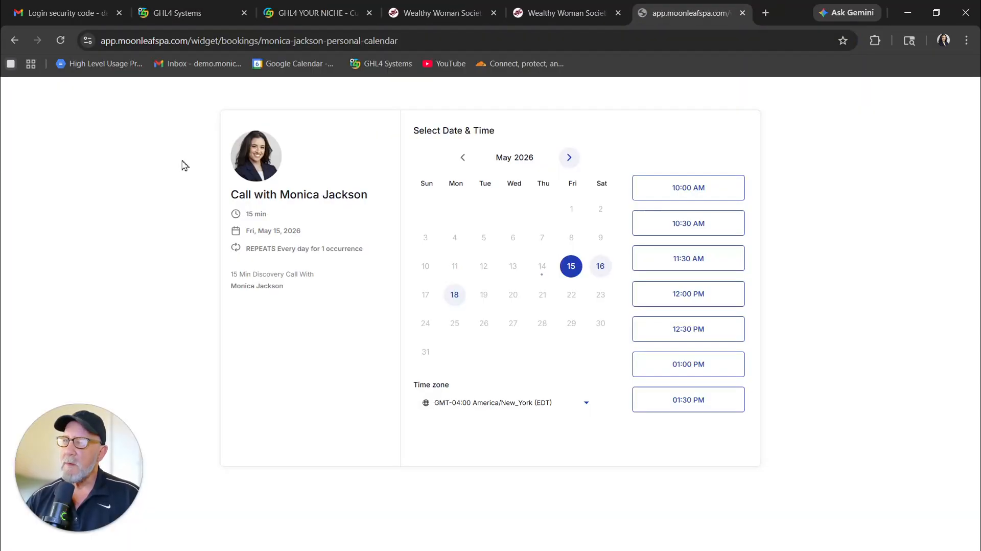
triple_click(161, 44)
click(203, 108)
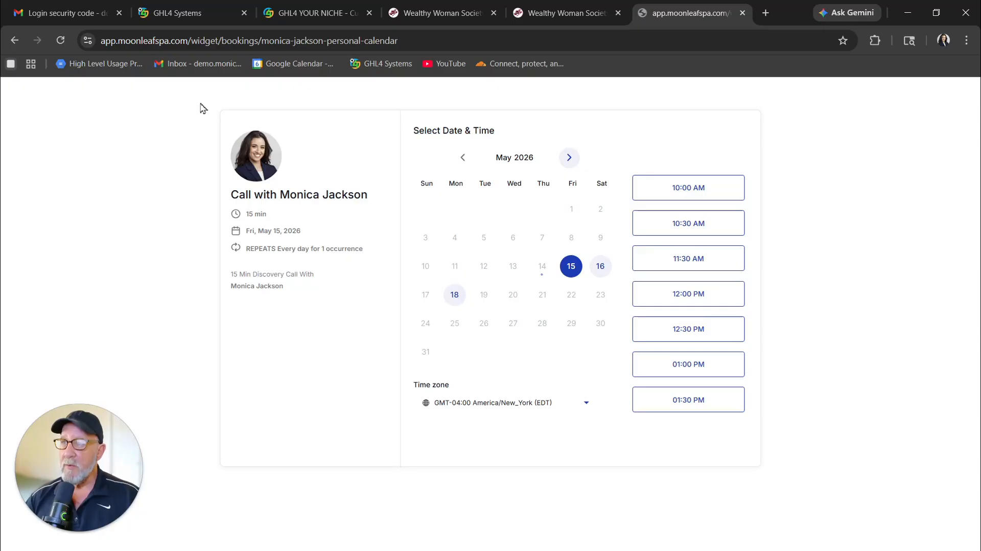
Open the 15-minute discovery call booking page from the ghl4.com site and look over its embedded calendar form
click(303, 15)
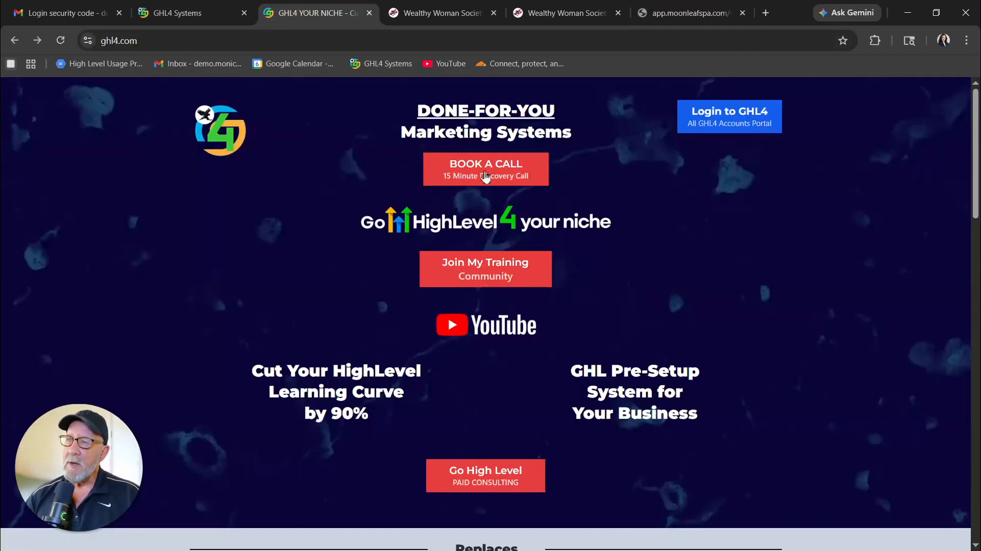
click(484, 176)
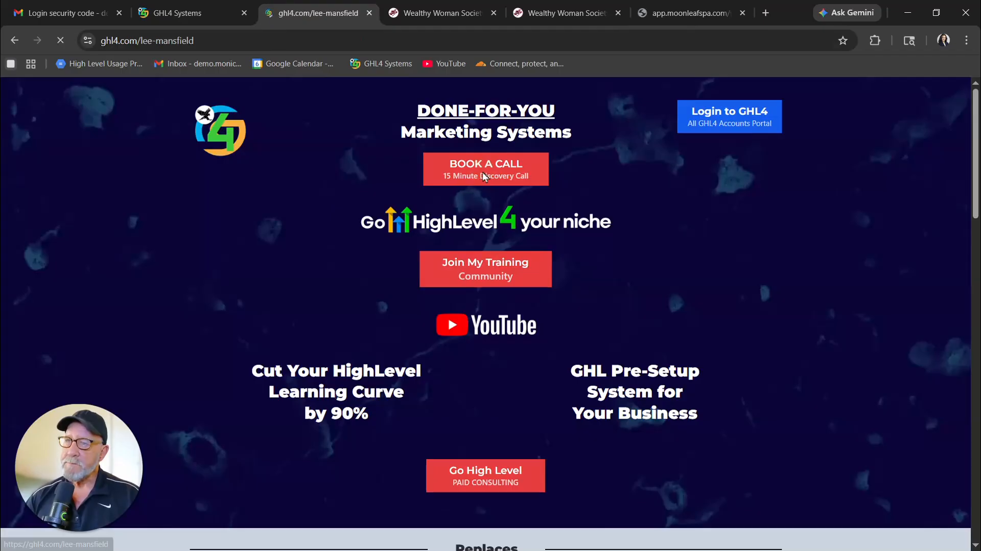
scroll(176, 231, down, 4)
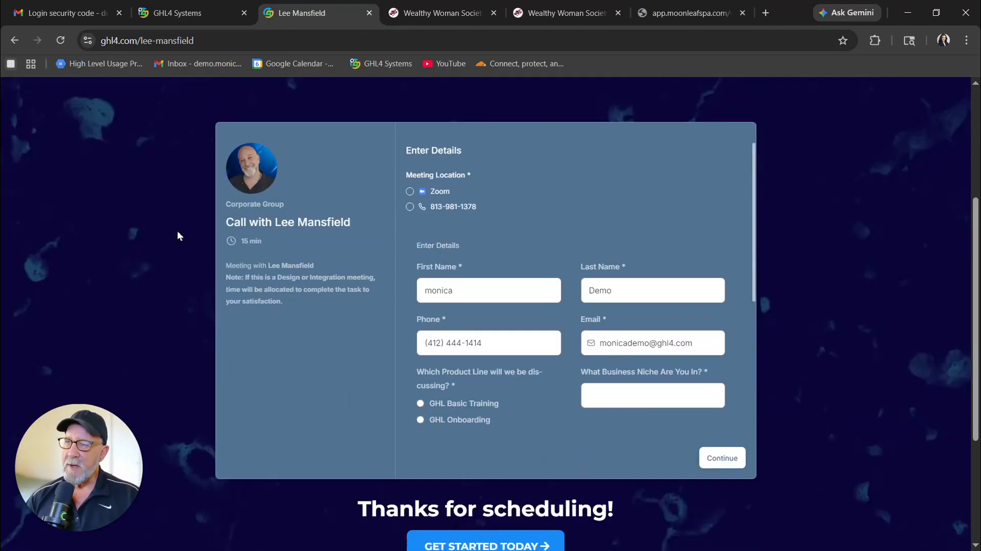
scroll(177, 231, down, 2)
scroll(177, 231, up, 6)
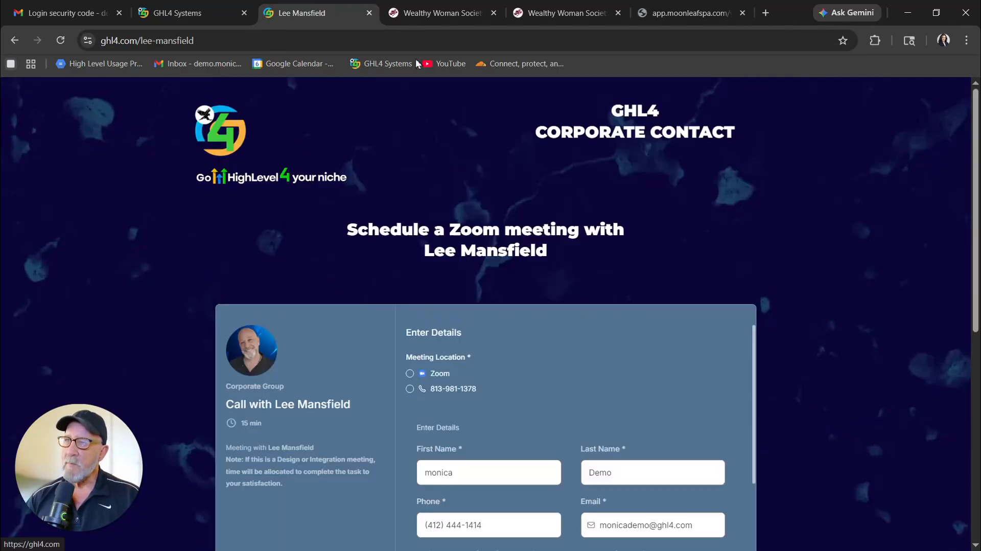
Look over the Wealthy Woman Society home page and its discovery call booking page, and return to the moonleafspa.com booking calendar
click(441, 21)
scroll(229, 212, down, 1)
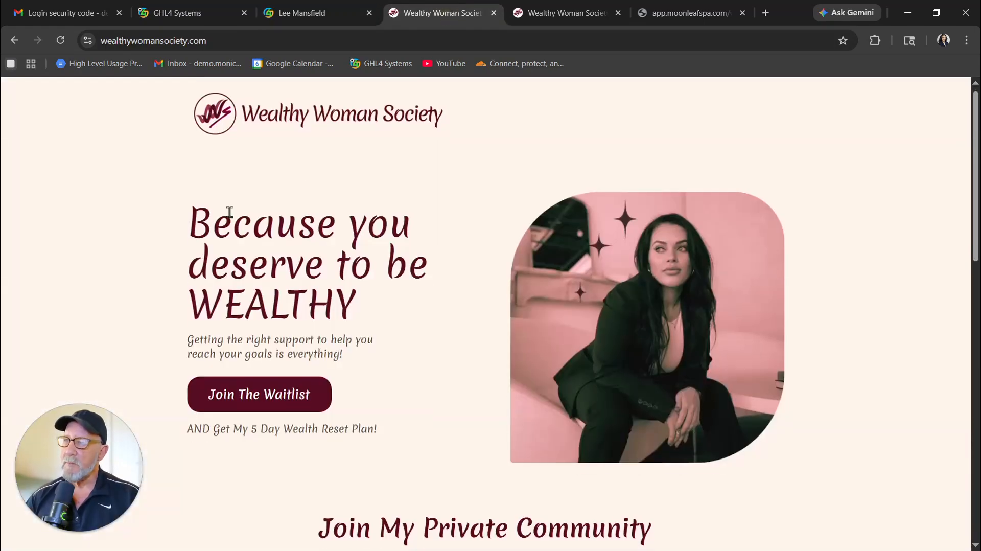
scroll(229, 212, down, 5)
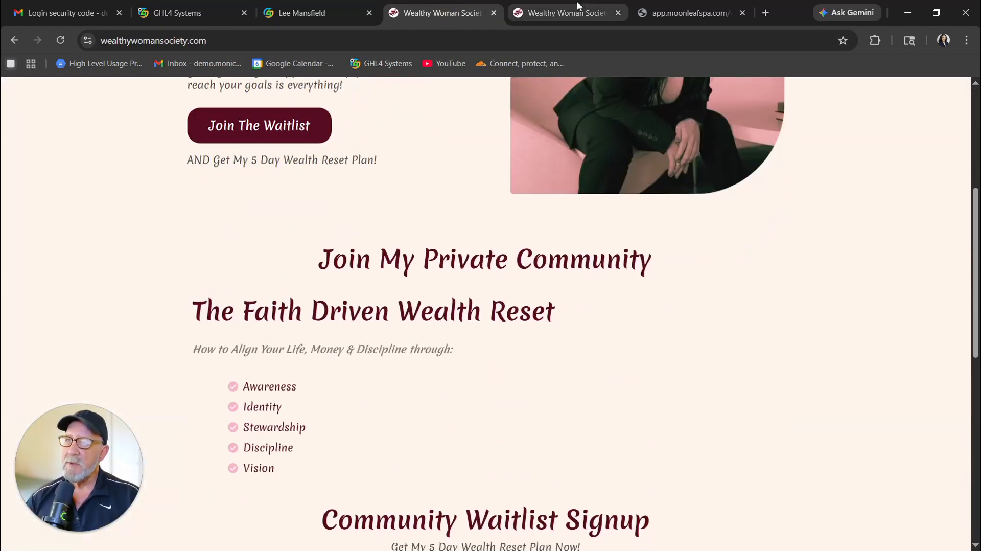
click(580, 11)
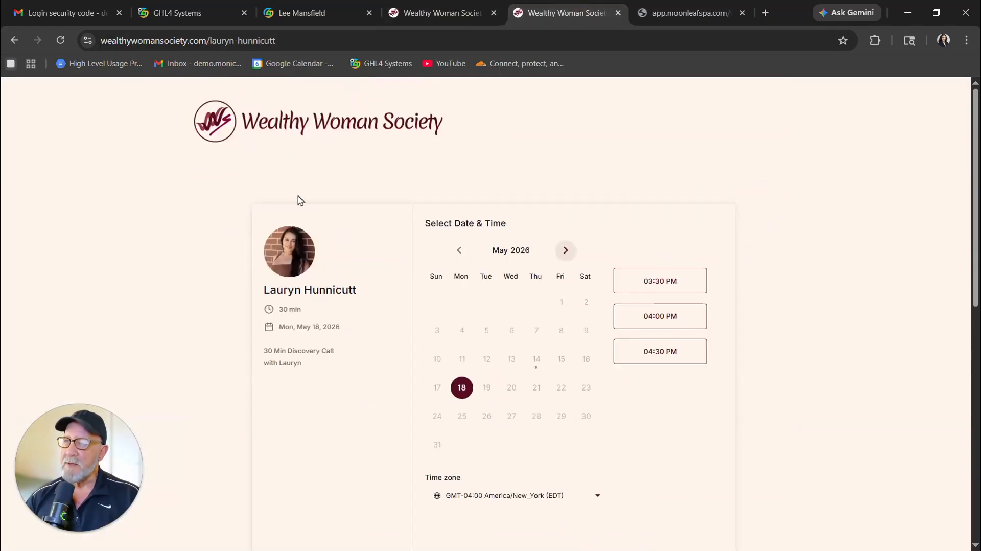
scroll(256, 230, down, 1)
key(ctrl+Tab)
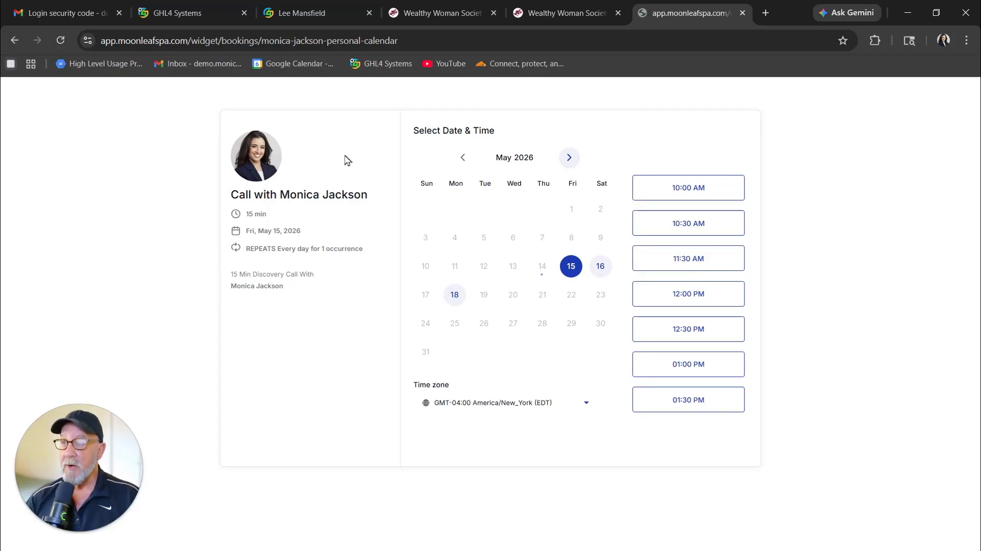
Start a new opportunities pipeline in the Moonleaf Spa account and name it All Opportunities
click(197, 12)
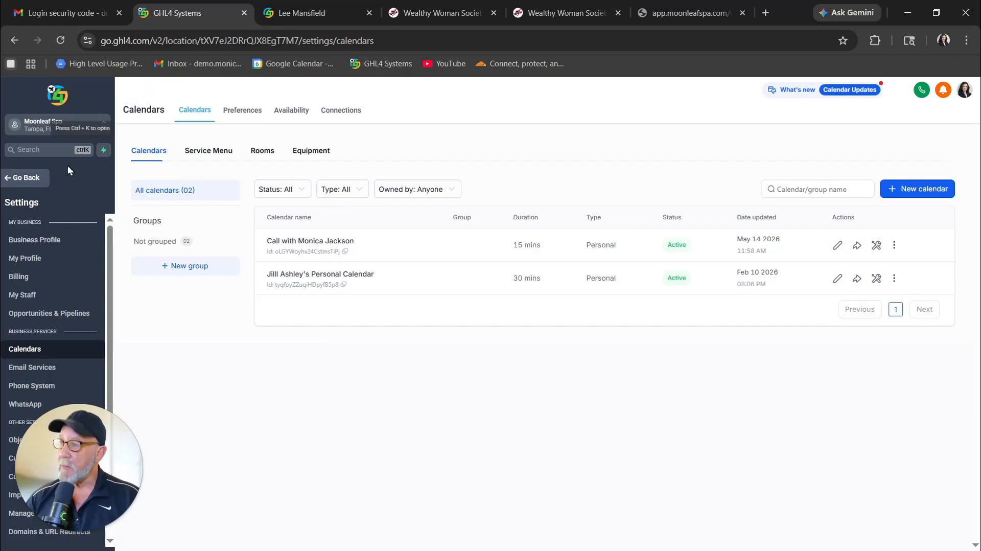
click(26, 178)
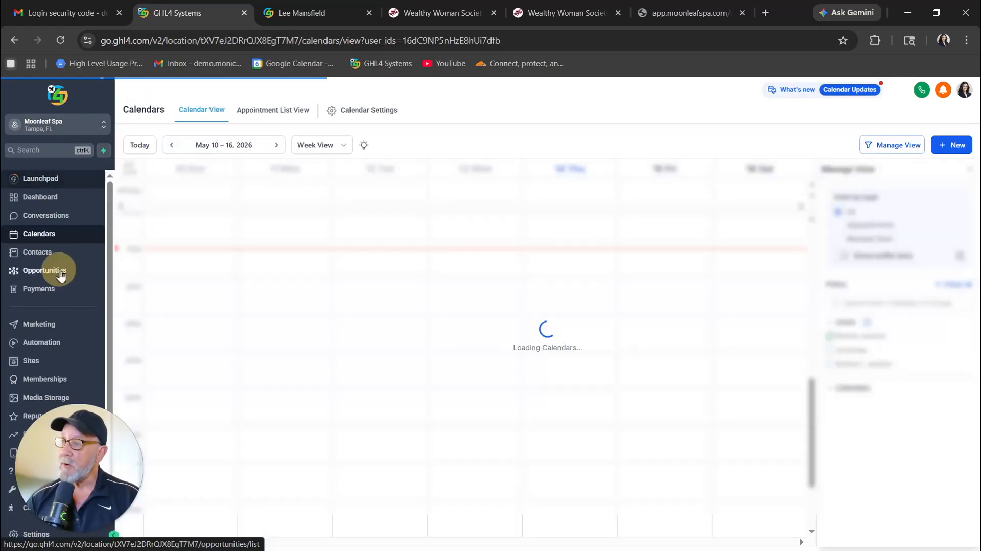
click(60, 274)
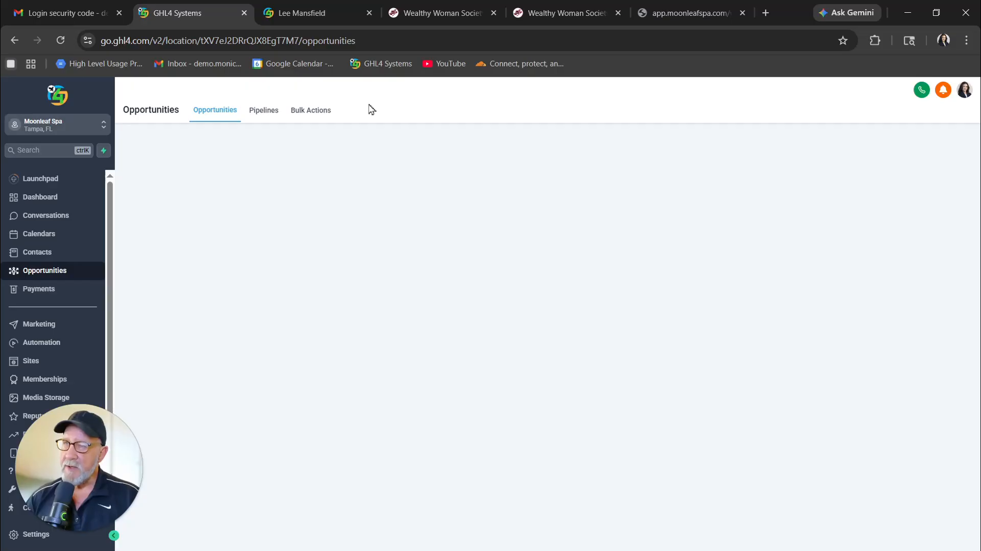
click(262, 109)
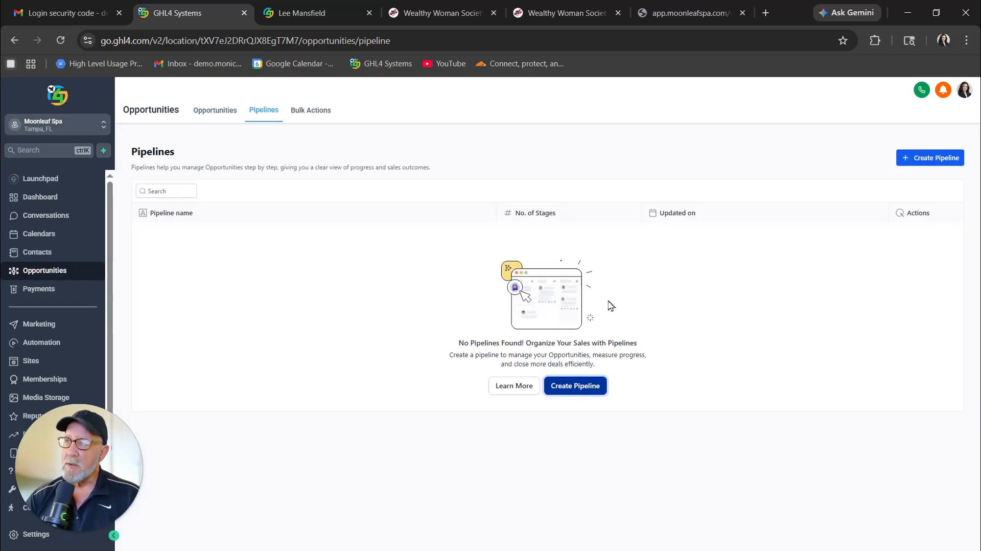
click(570, 390)
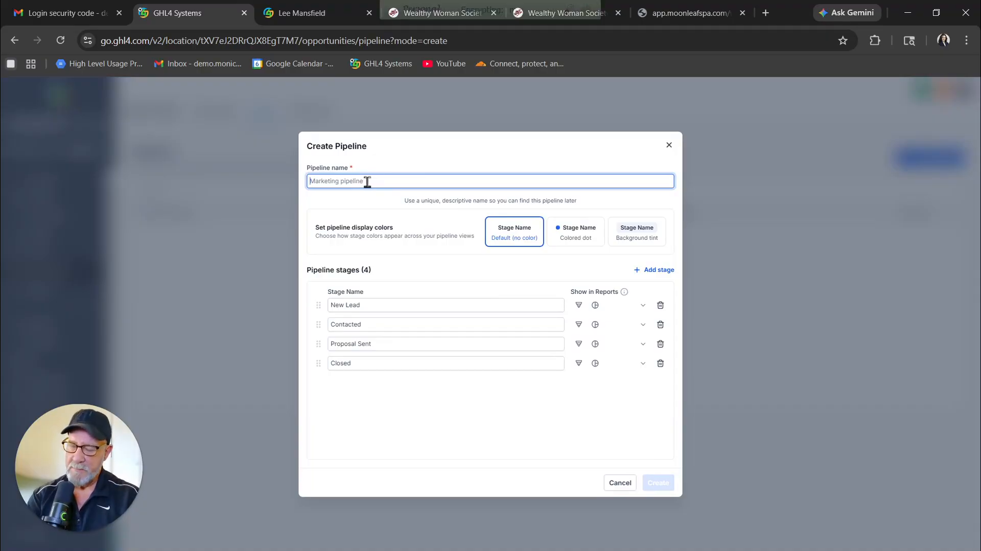
text(All Opportunities)
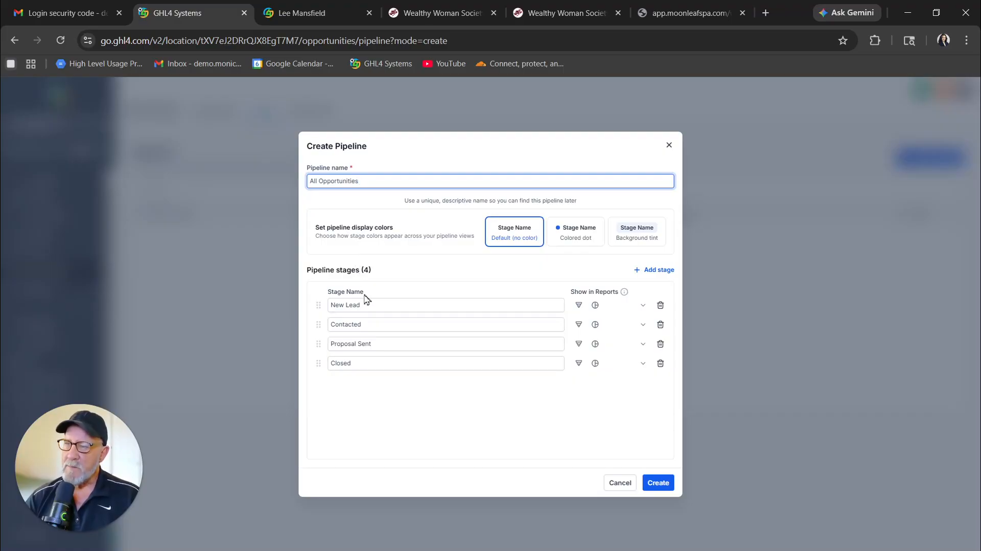
Name the four stages Booked Appointment, Website Contact Form, Website Chatbot and AI Agent, create the pipeline, and view its board
click(349, 305)
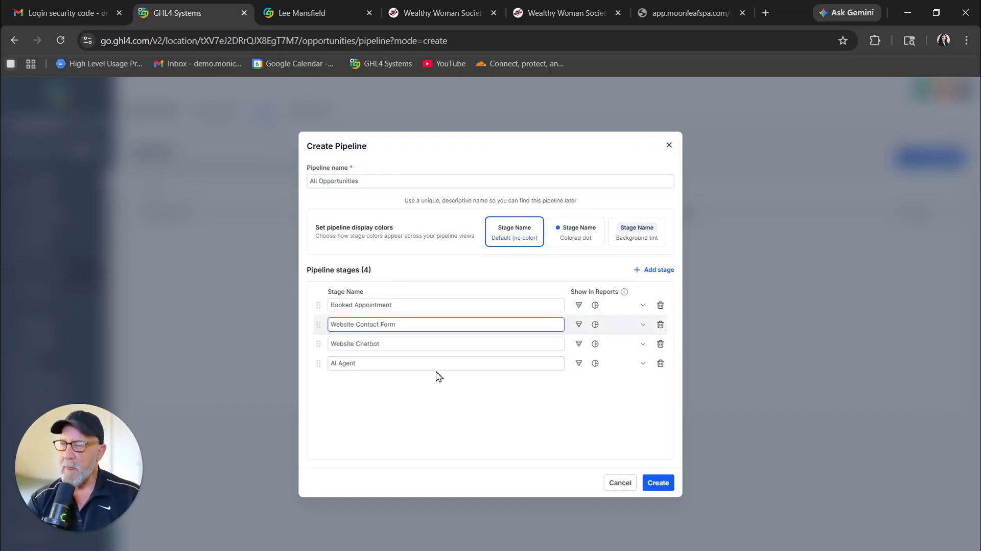
click(427, 344)
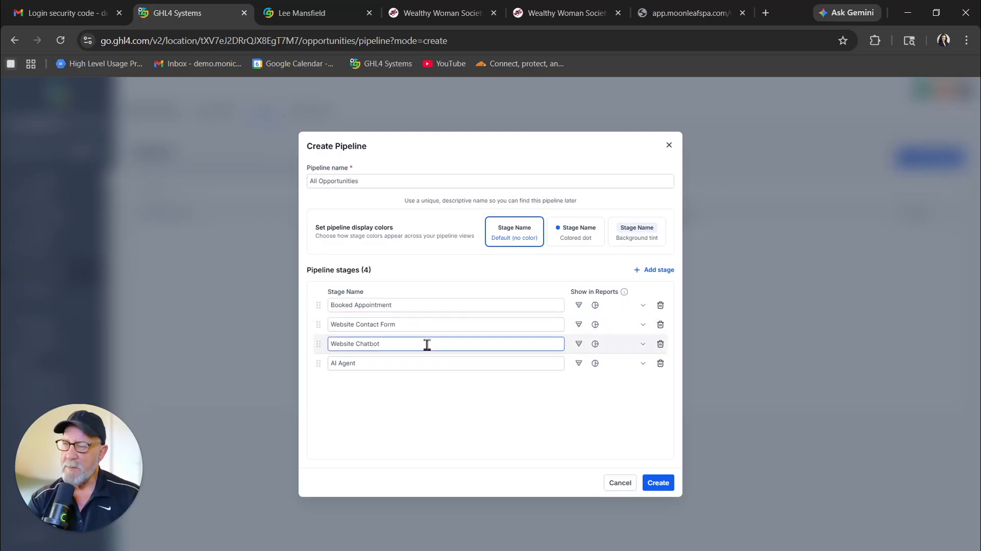
click(431, 363)
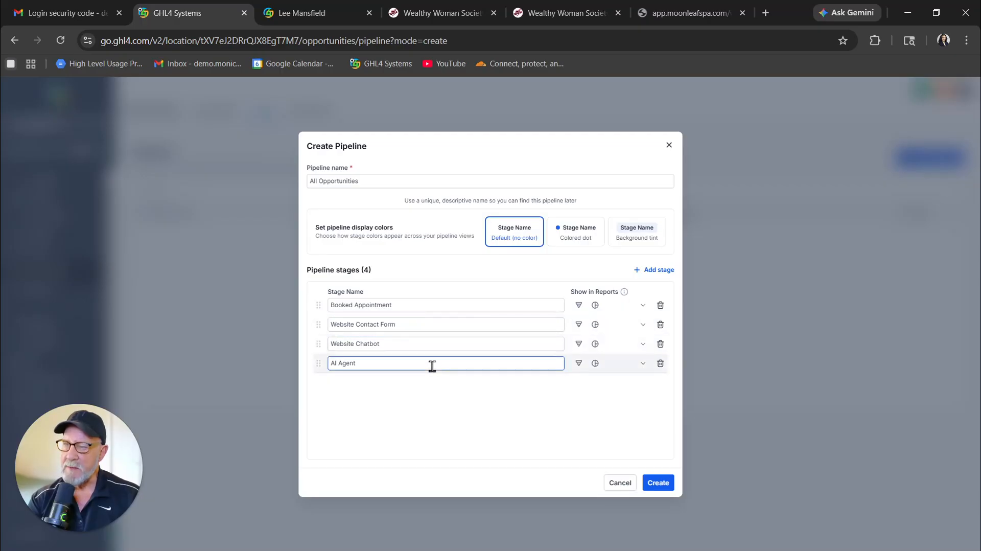
click(444, 327)
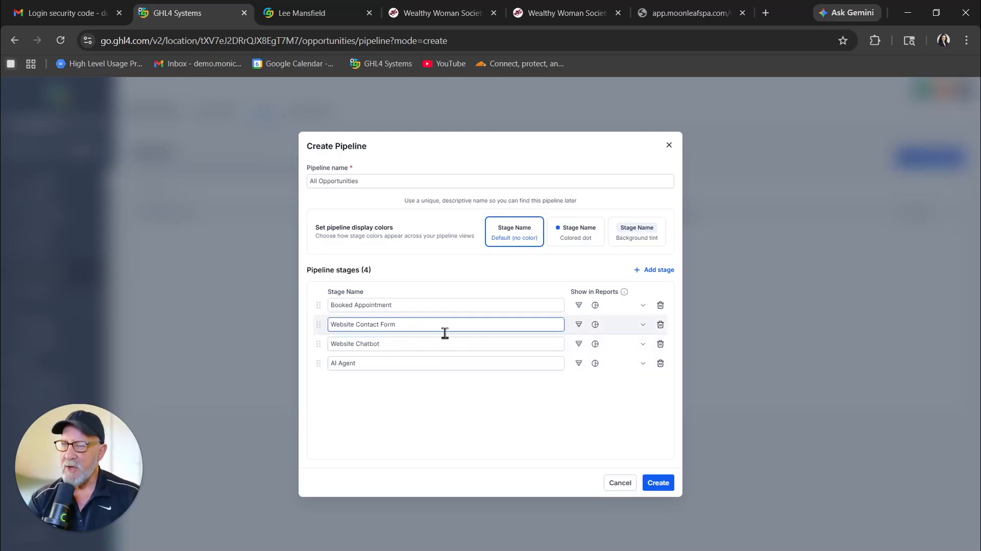
click(446, 344)
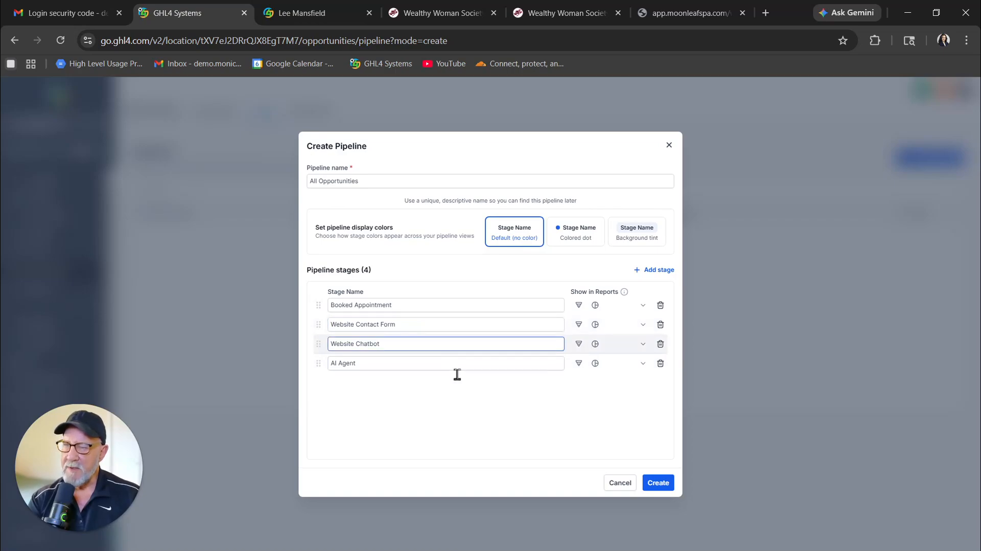
click(454, 367)
click(658, 482)
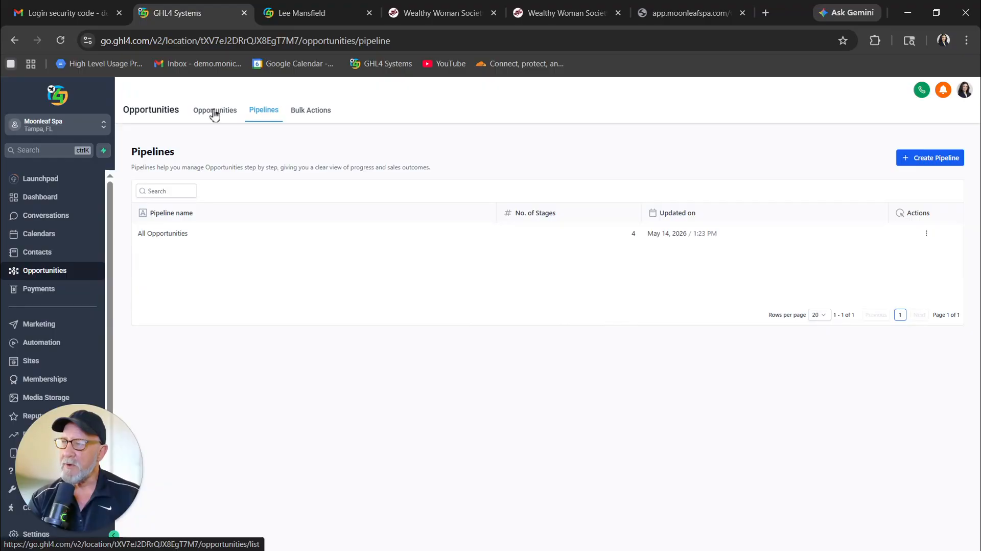
click(214, 114)
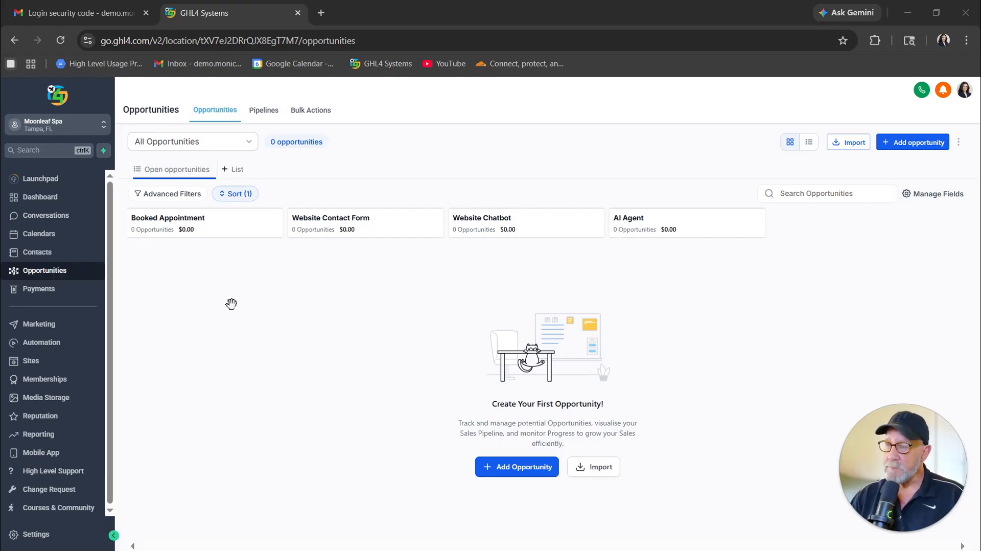
Browse the automation workflow template library and preview the Appointment Confirmation + Reminder recipe's sequence of steps
click(69, 342)
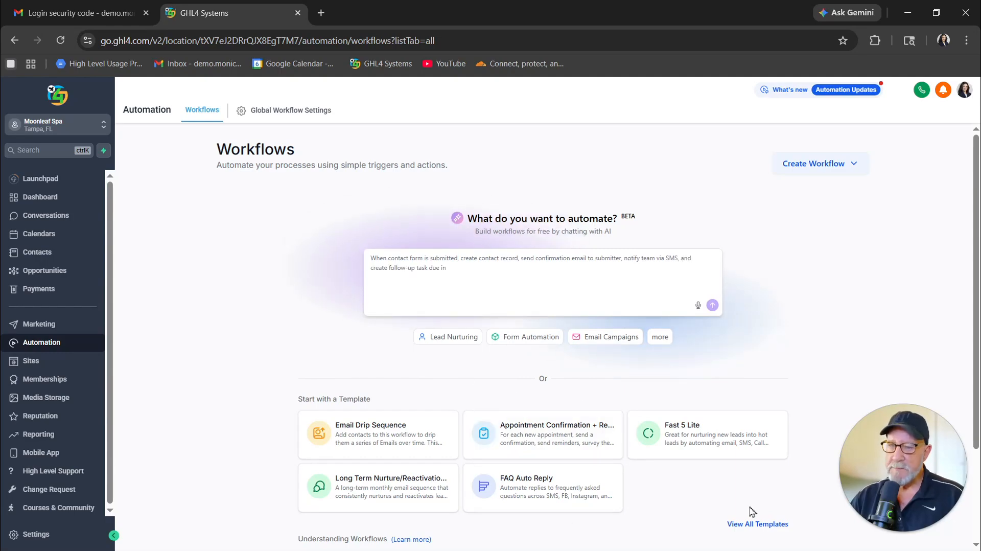
click(754, 524)
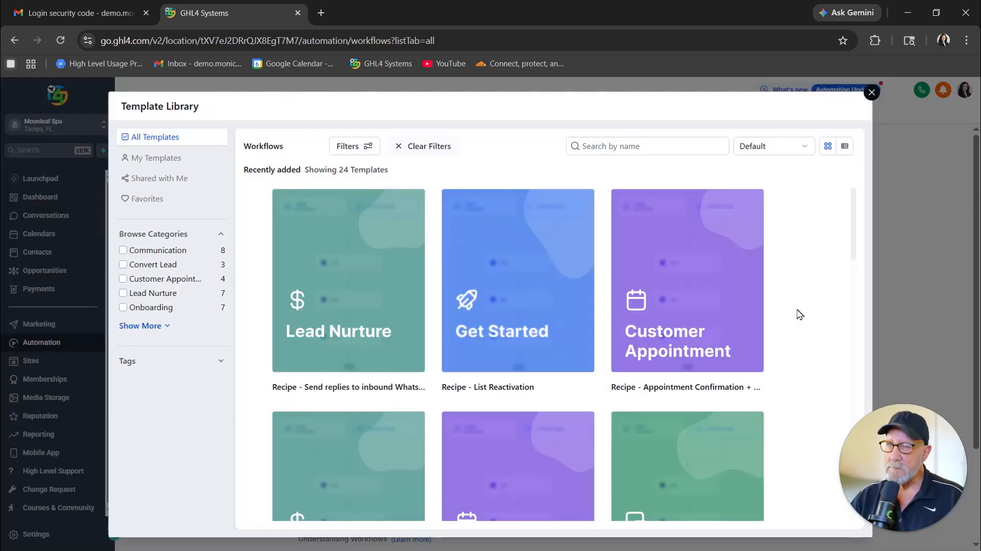
scroll(796, 322, down, 1)
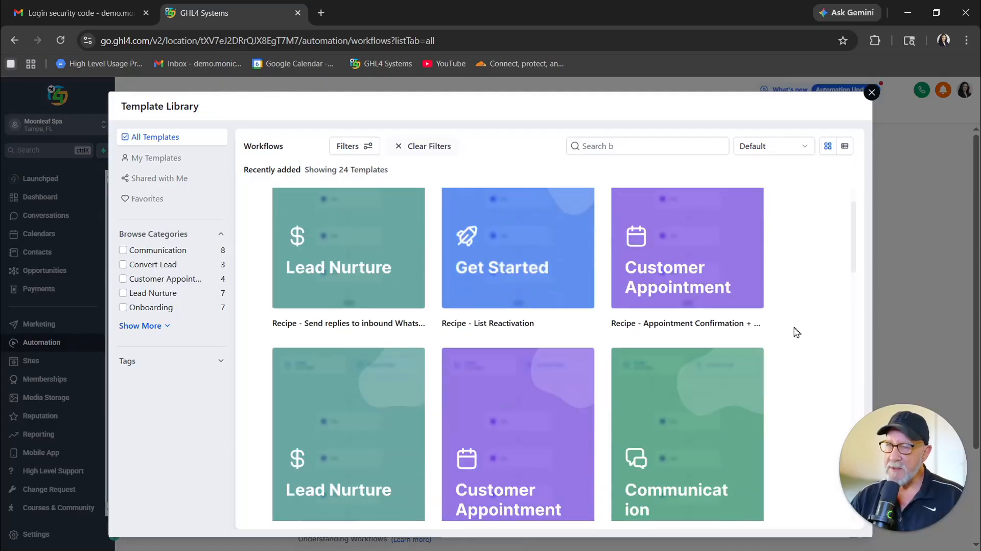
scroll(797, 332, down, 4)
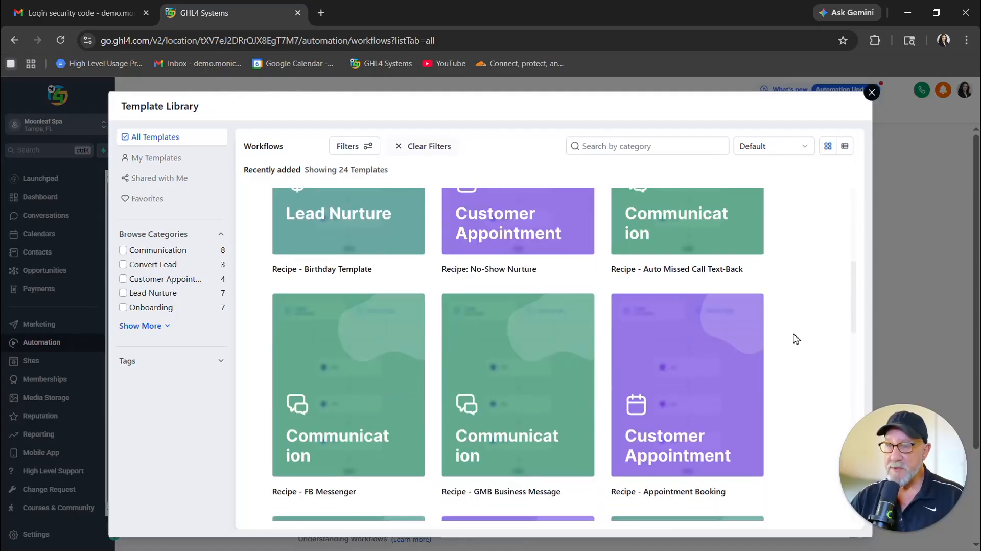
scroll(795, 339, down, 6)
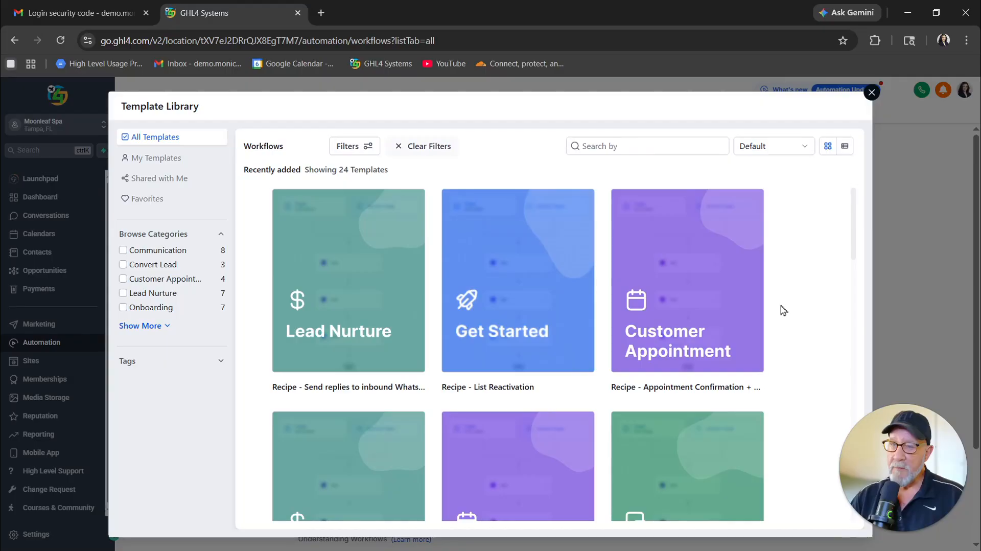
mouse_move(684, 305)
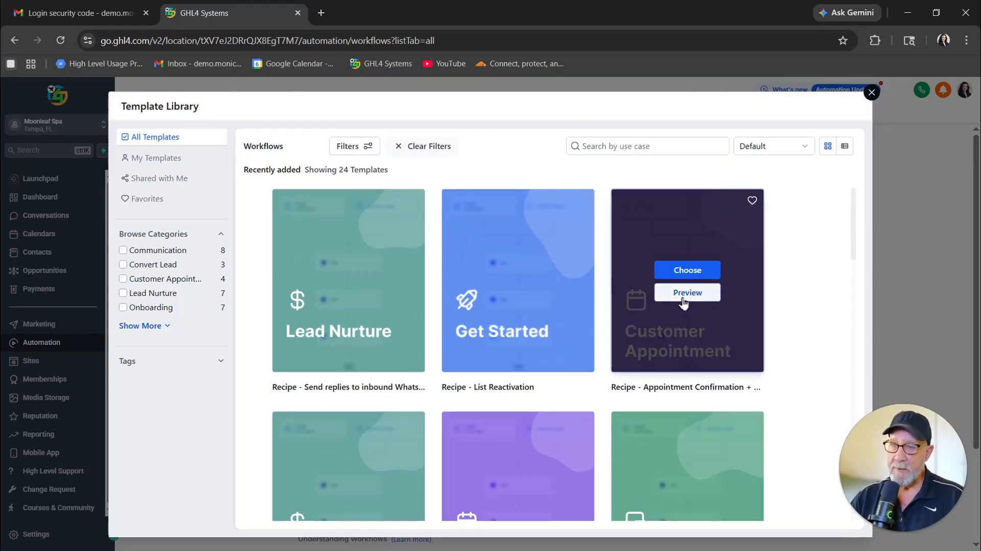
click(683, 299)
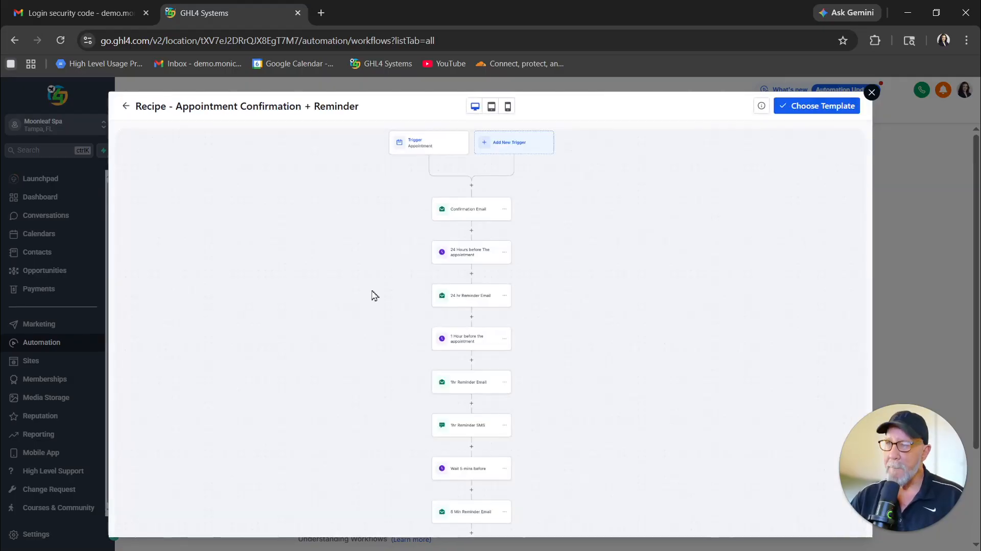
scroll(370, 294, down, 2)
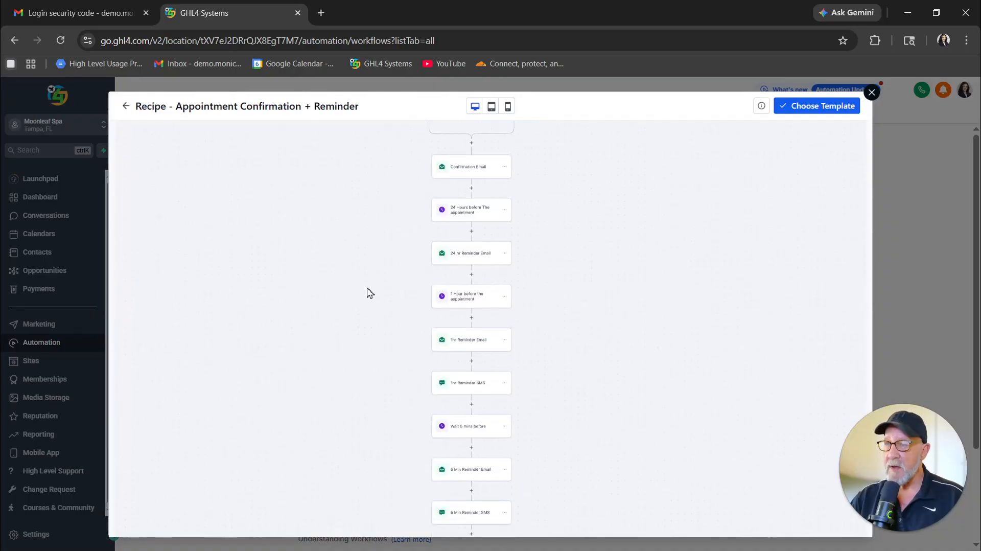
scroll(369, 293, down, 2)
scroll(364, 276, up, 5)
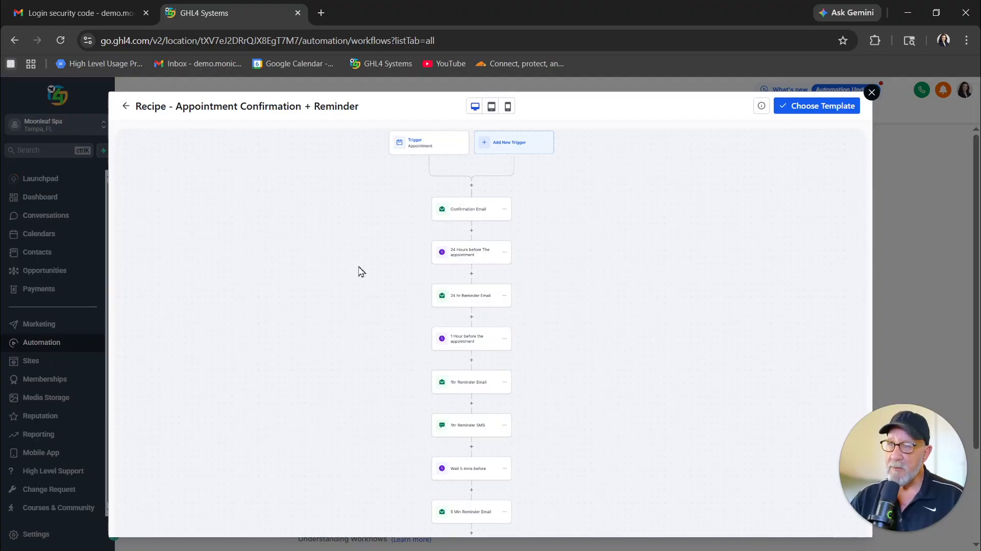
click(871, 93)
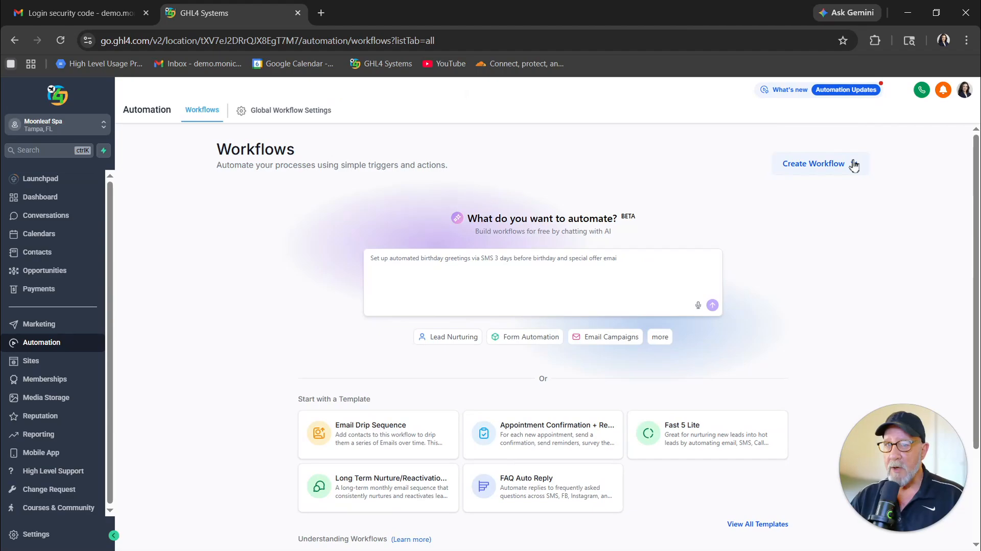
Create a workflow from scratch named Personal Calendar Appointments and add a Customer Booked Appointment trigger to it
click(847, 165)
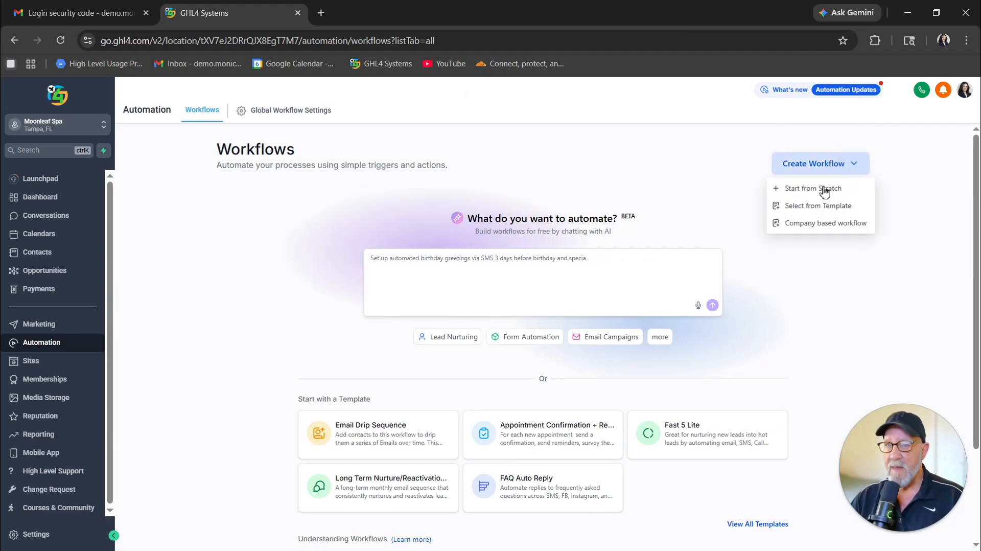
click(814, 189)
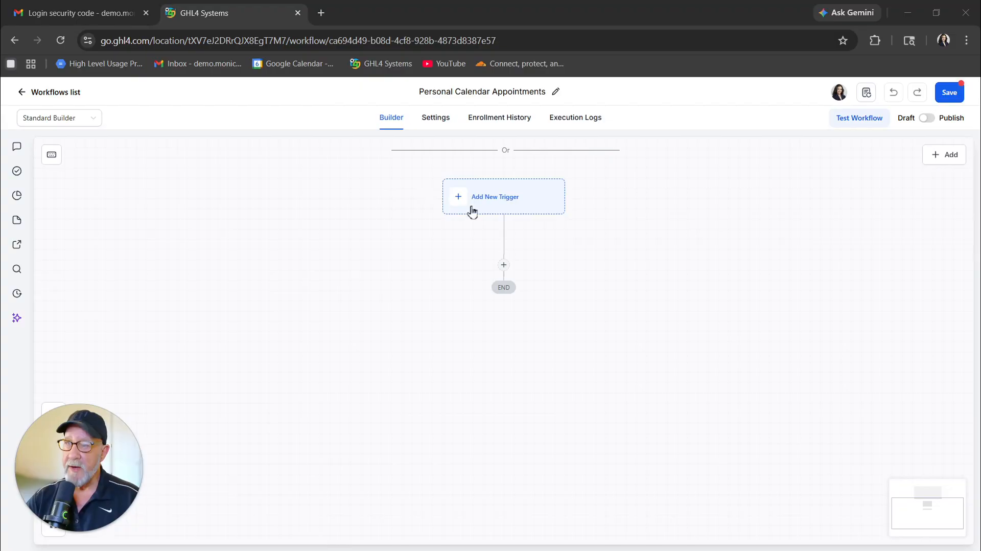
click(507, 201)
text(app)
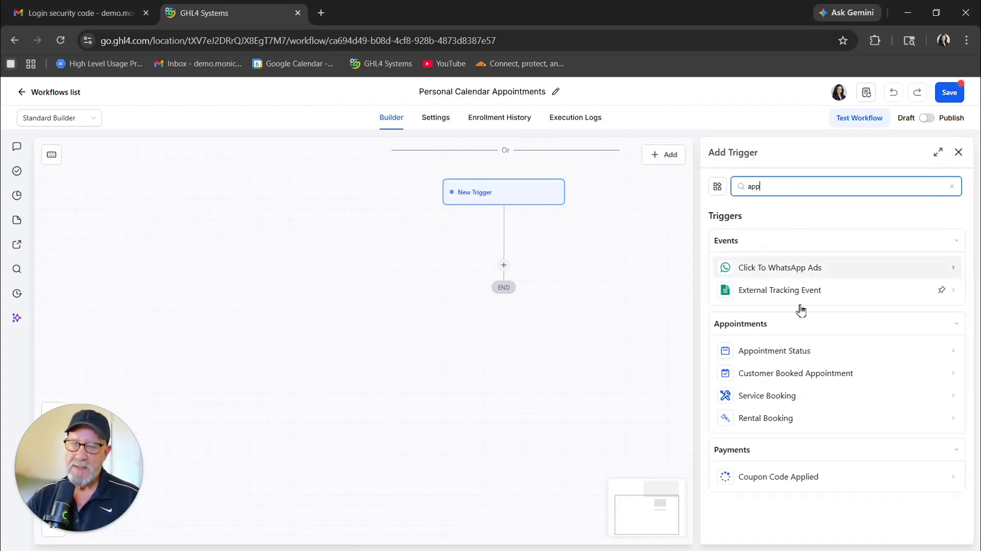
click(813, 380)
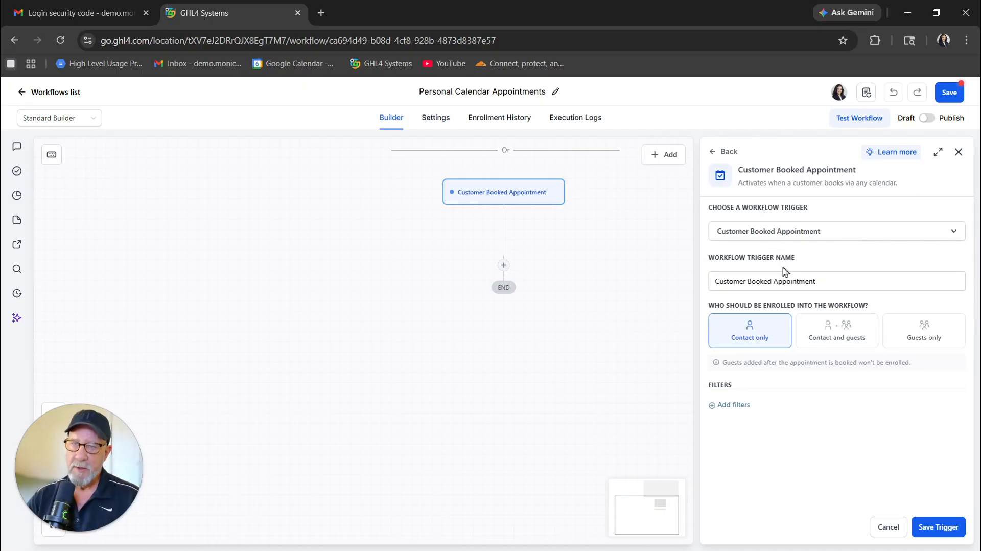
Set the trigger to enroll contact and guests, filter it to the account owner's personal call calendar, and save the trigger
triple_click(762, 282)
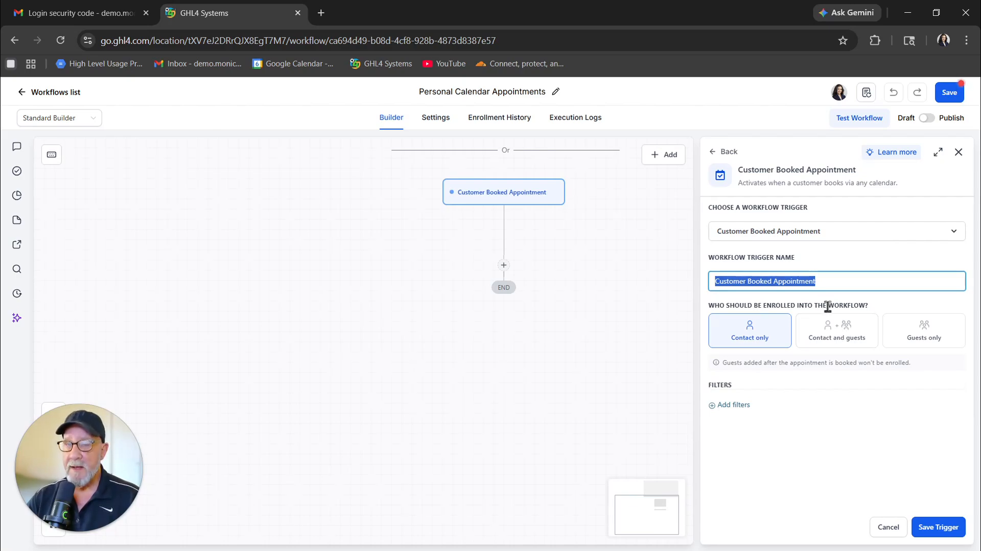
click(837, 337)
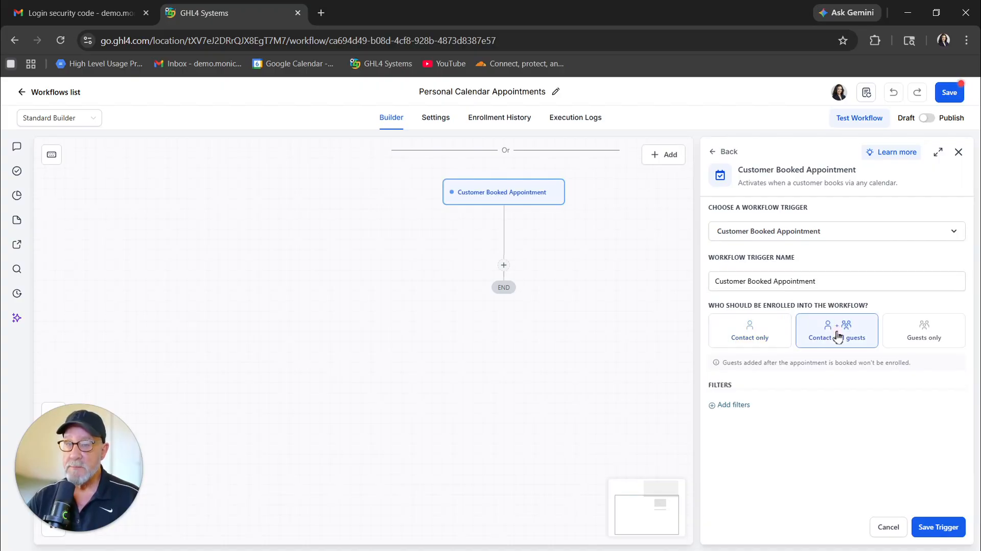
click(737, 405)
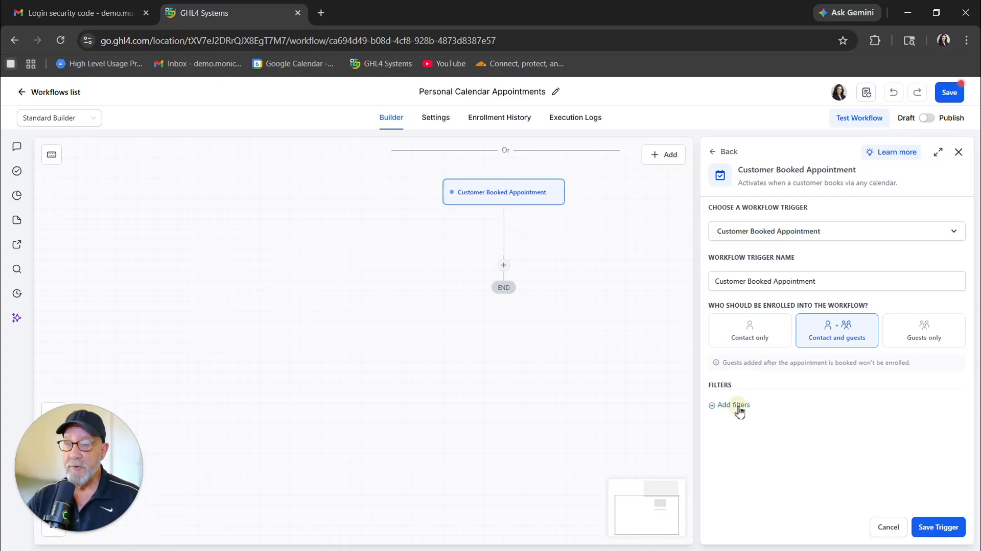
click(761, 415)
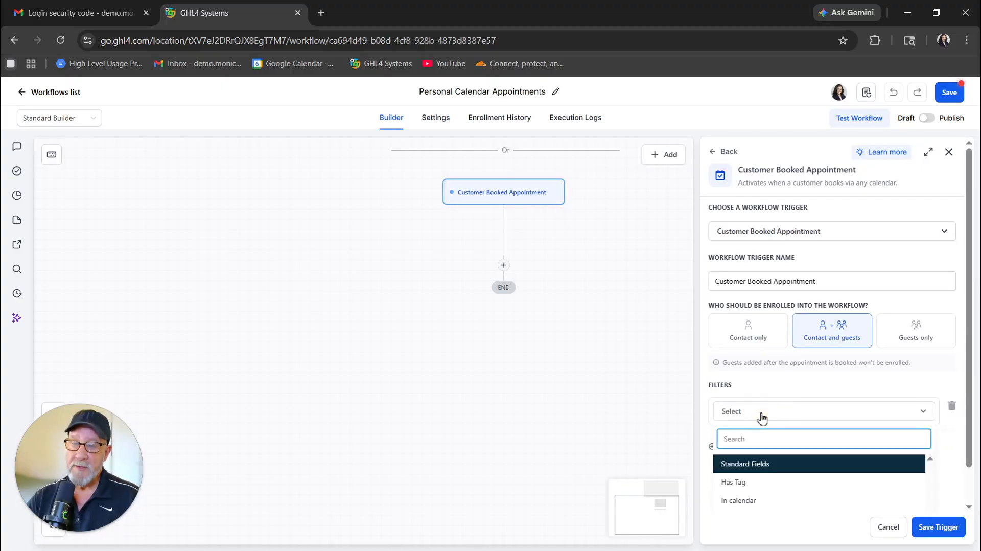
click(753, 503)
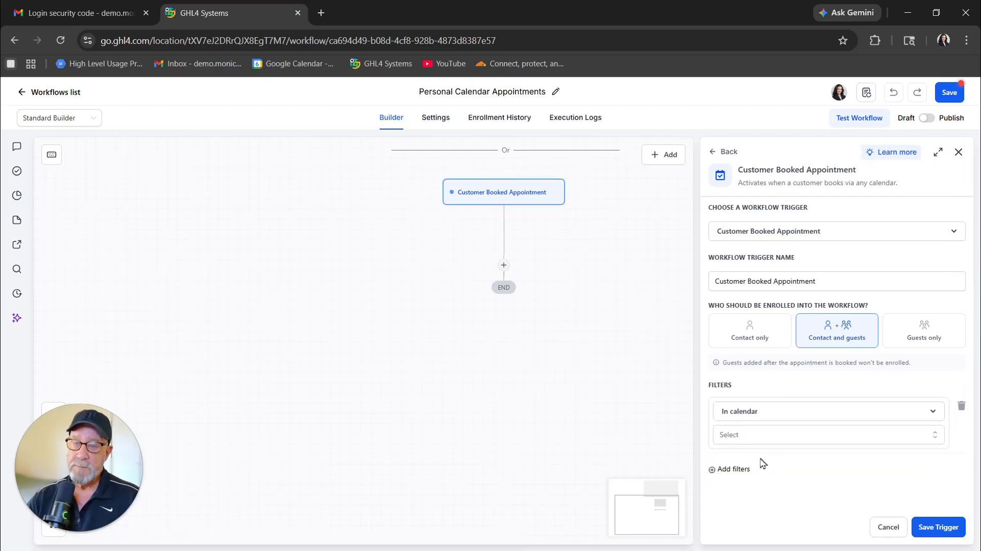
click(789, 435)
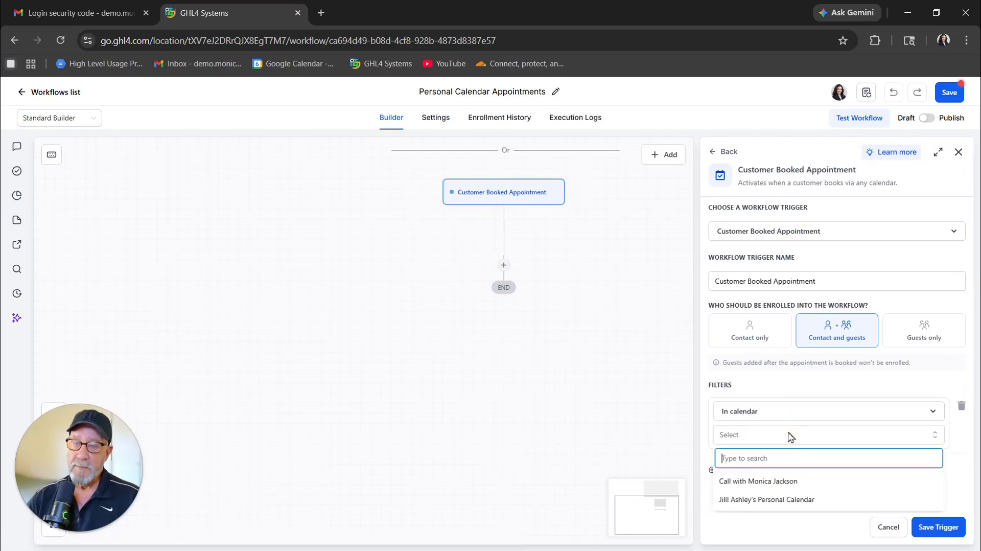
click(784, 483)
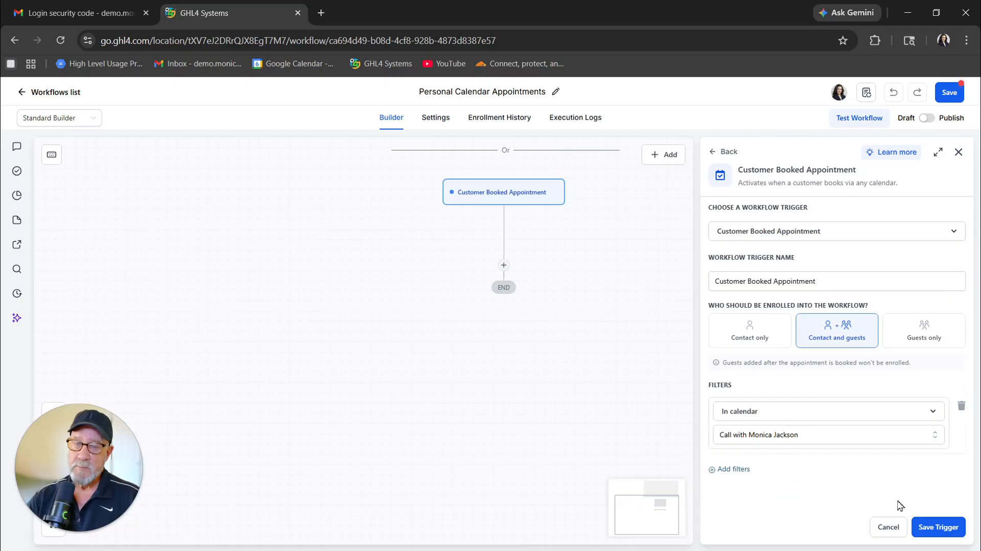
click(936, 527)
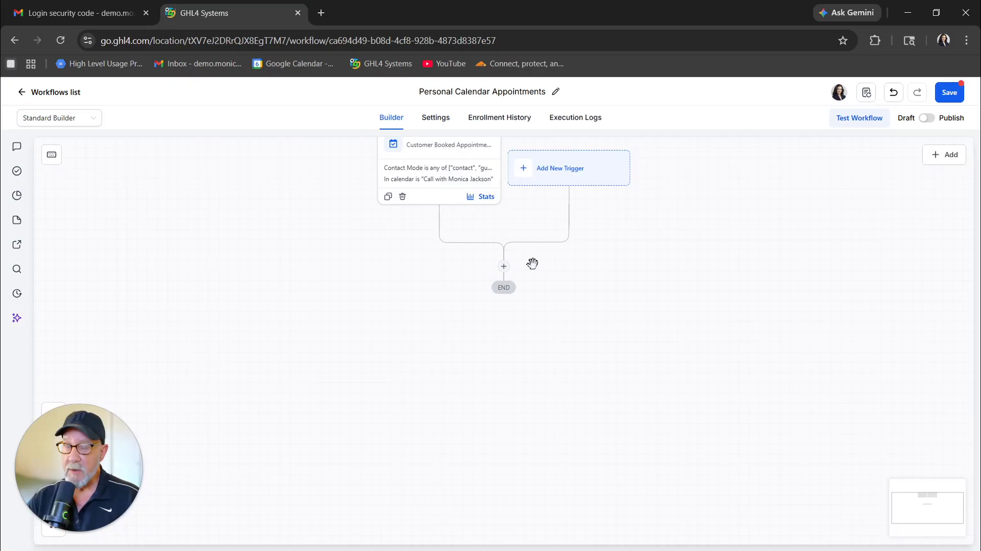
Add an Assign To User action below the trigger that assigns the contact to the call calendar's owner, and save it
click(503, 267)
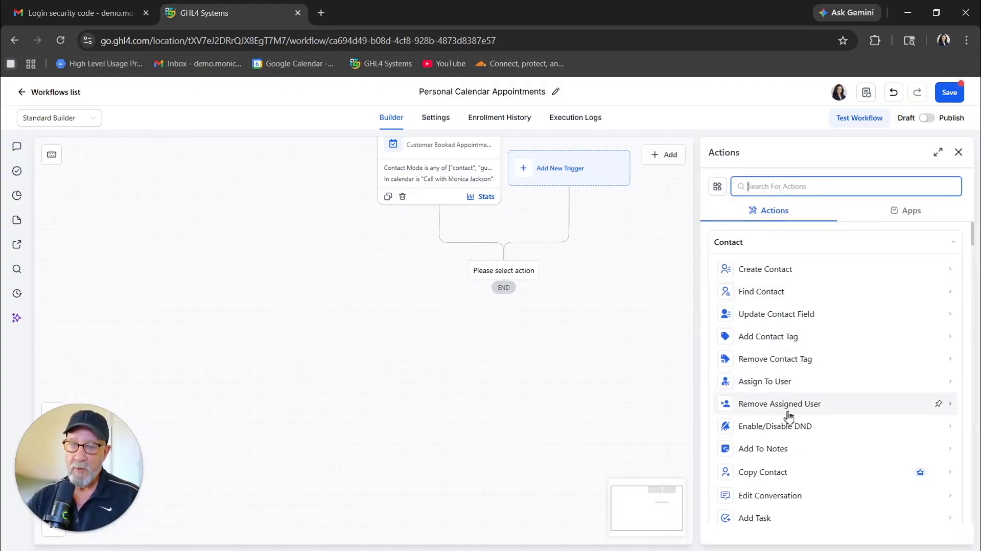
click(790, 389)
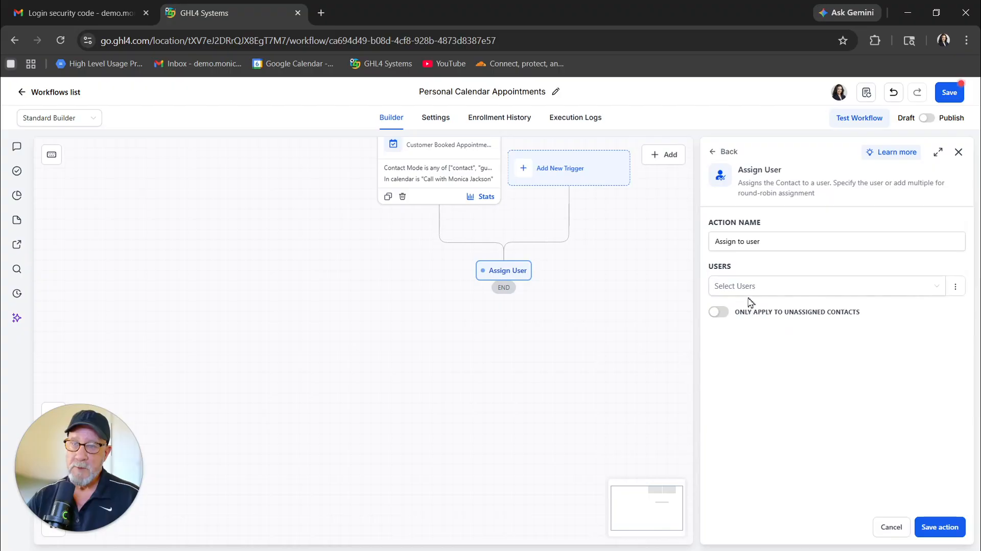
click(762, 289)
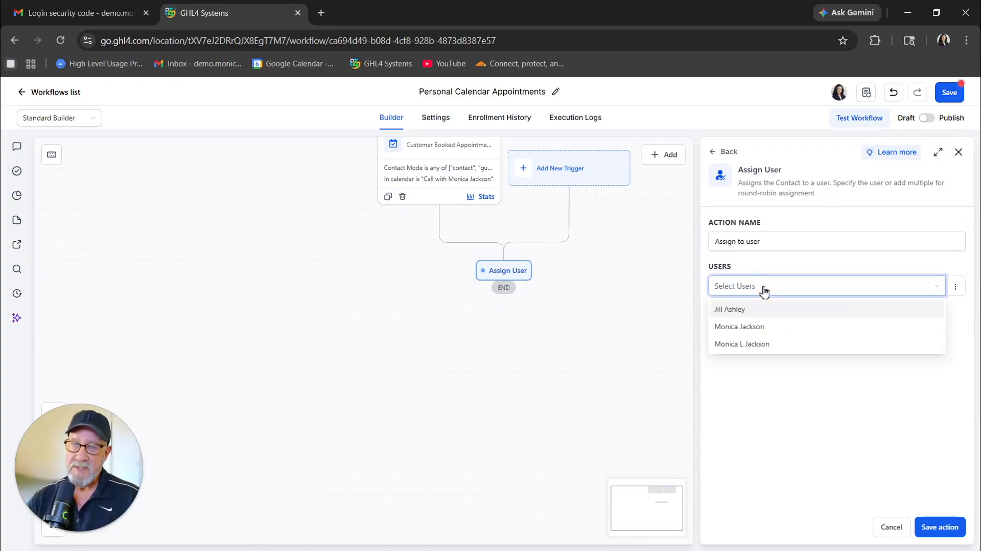
click(763, 333)
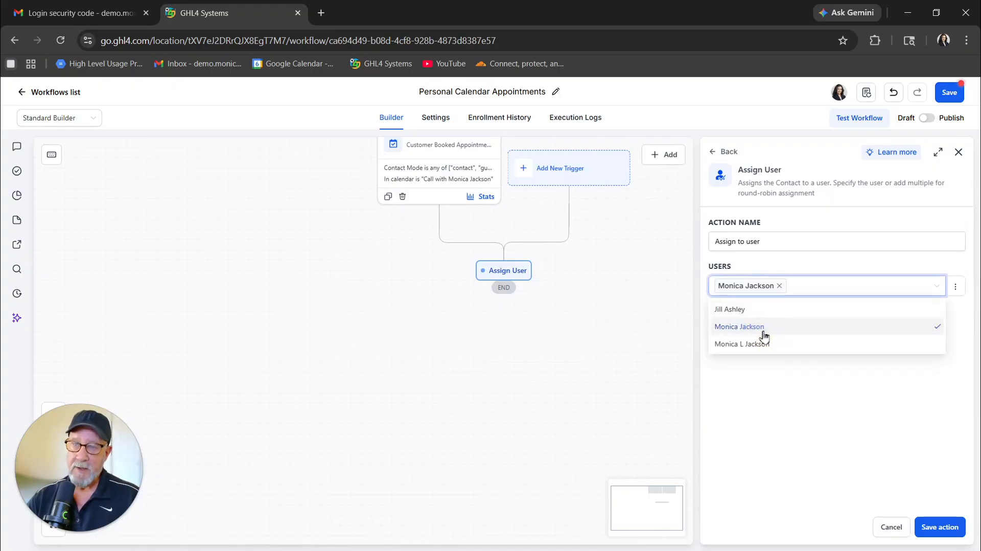
click(767, 269)
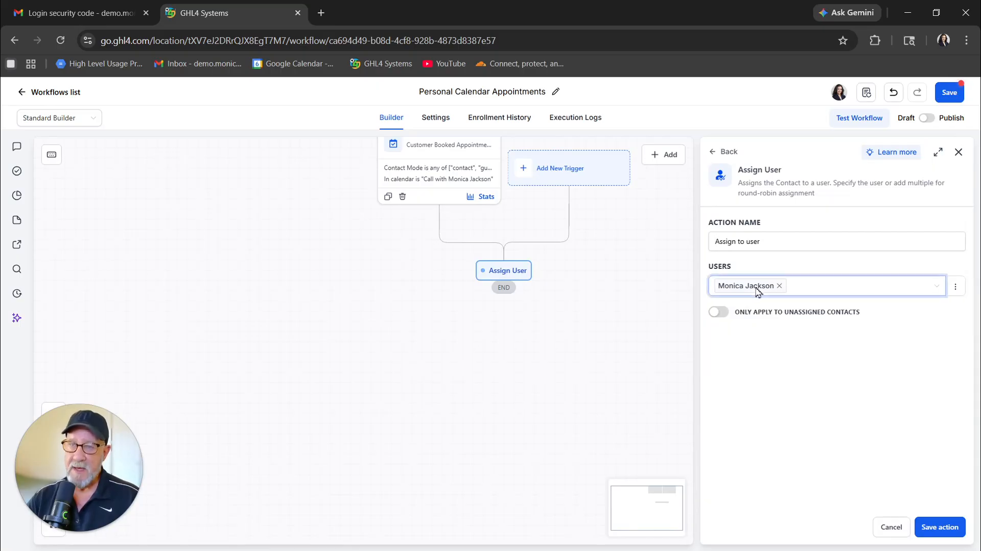
click(939, 527)
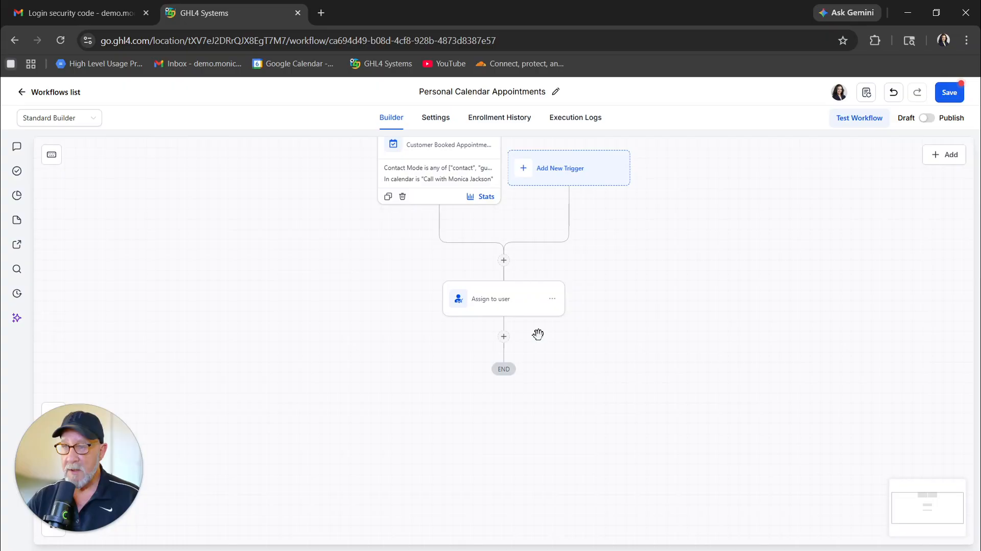
Add and save a contact tag action with two new tags: one for the owner's personal booking calendar and appointment booking lead
click(504, 337)
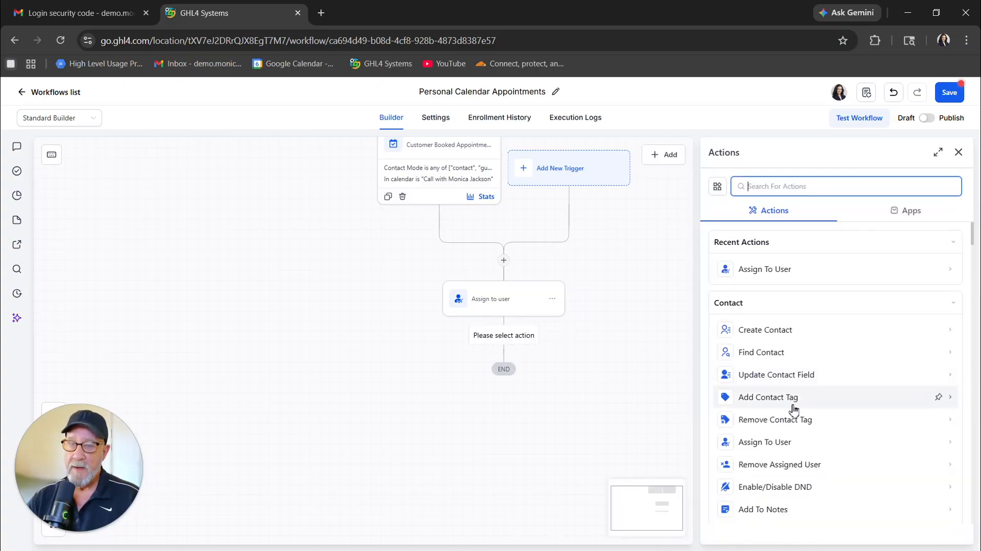
click(768, 397)
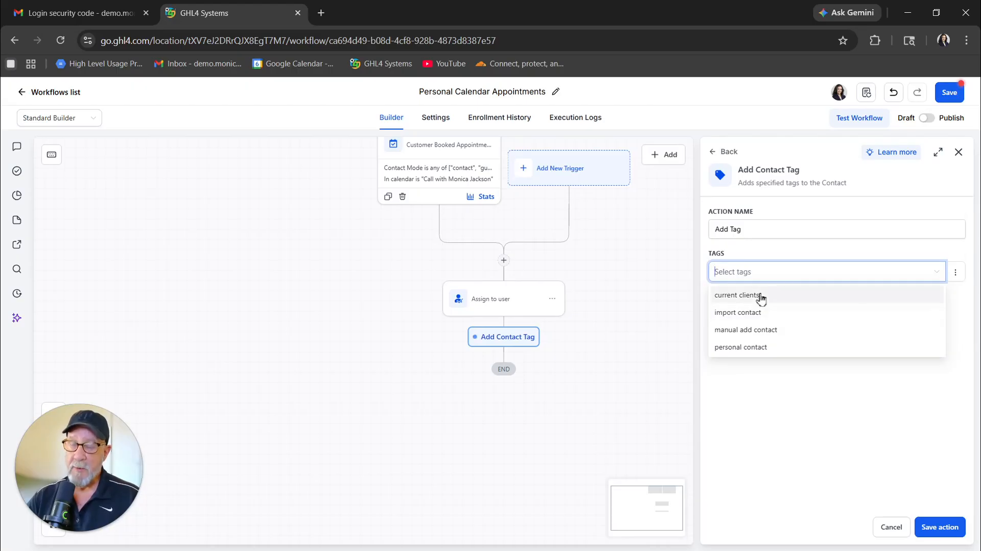
text(Monica Personal Booking Calendar)
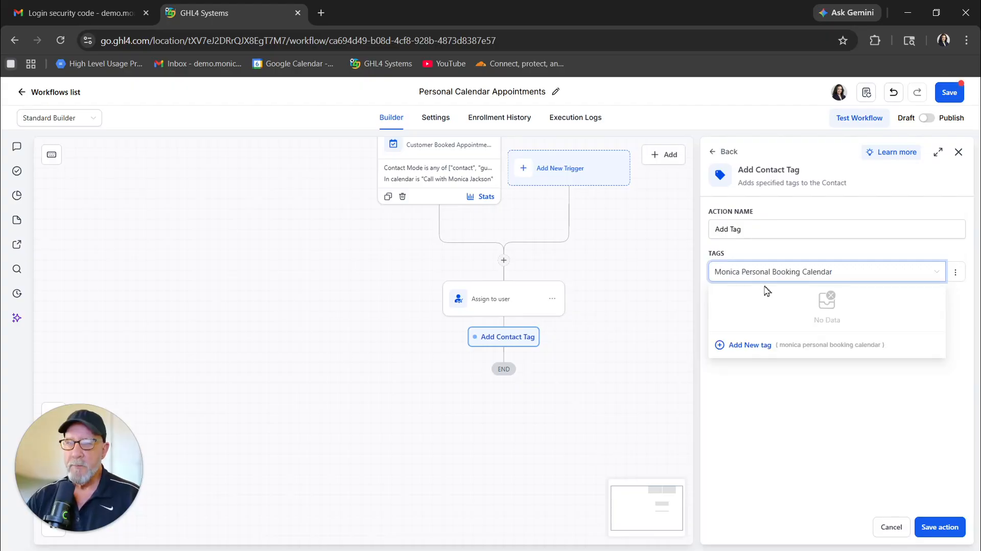
click(749, 346)
text(Appointment Booking Lead)
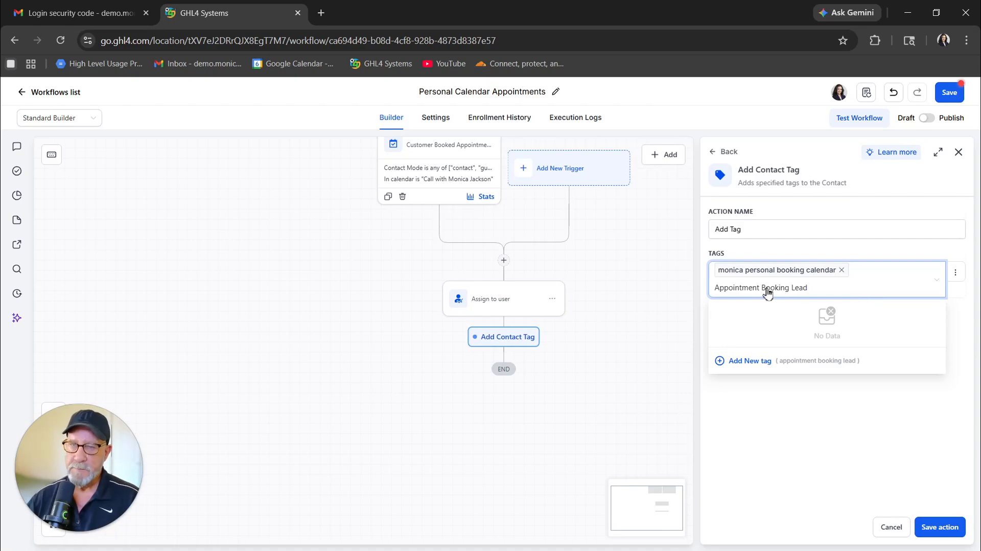
key(Return)
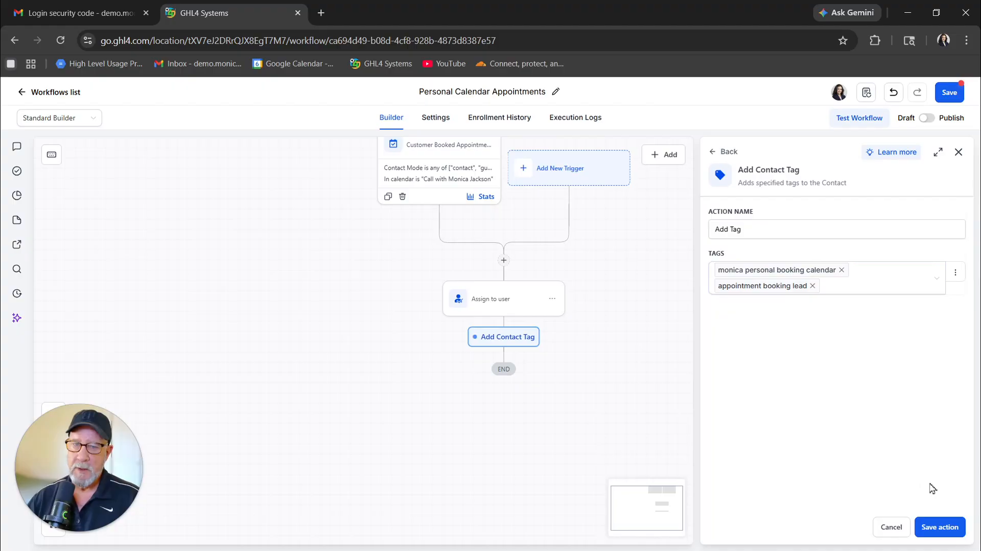
click(938, 527)
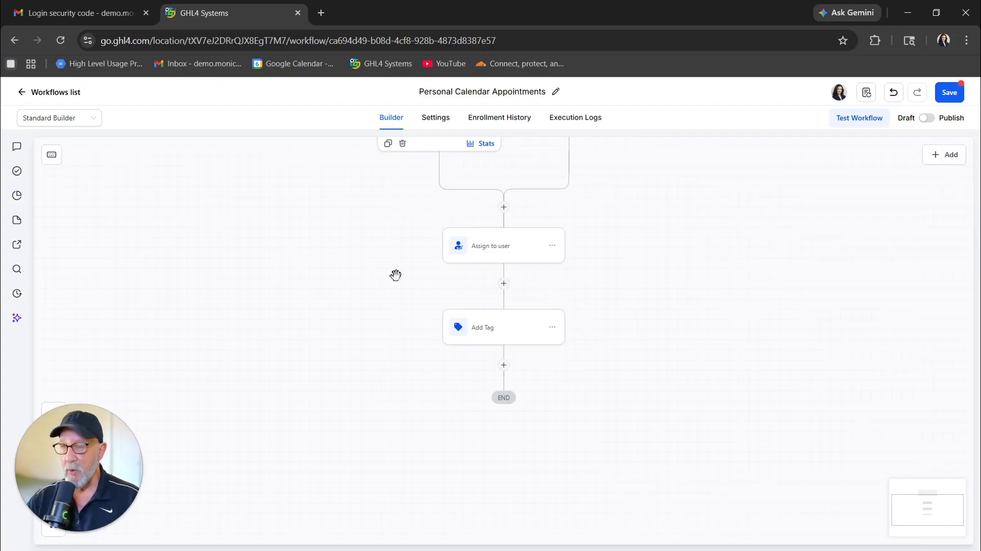
Search the actions for "opp" and add a Create/Update Opportunity action after the tag action
click(504, 365)
scroll(800, 350, down, 5)
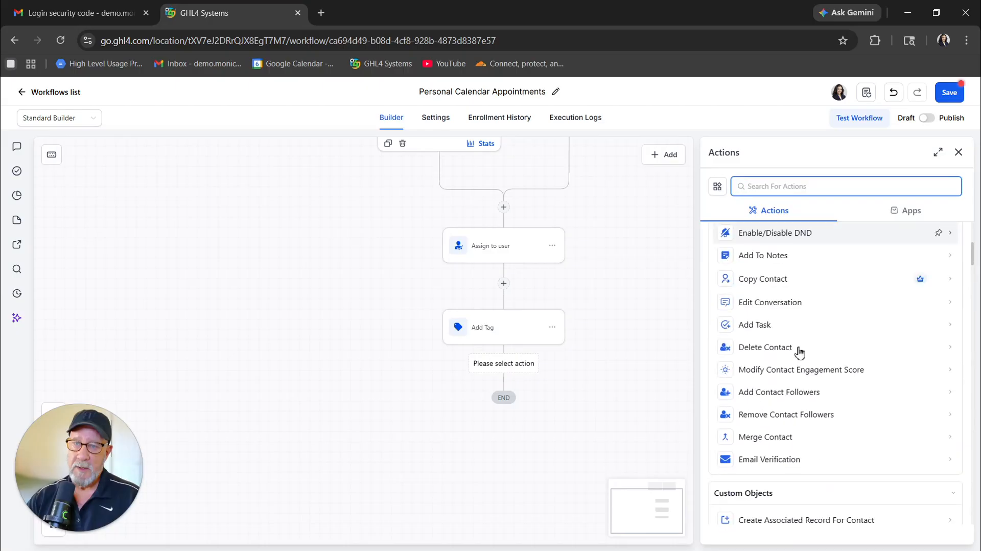
scroll(799, 350, down, 10)
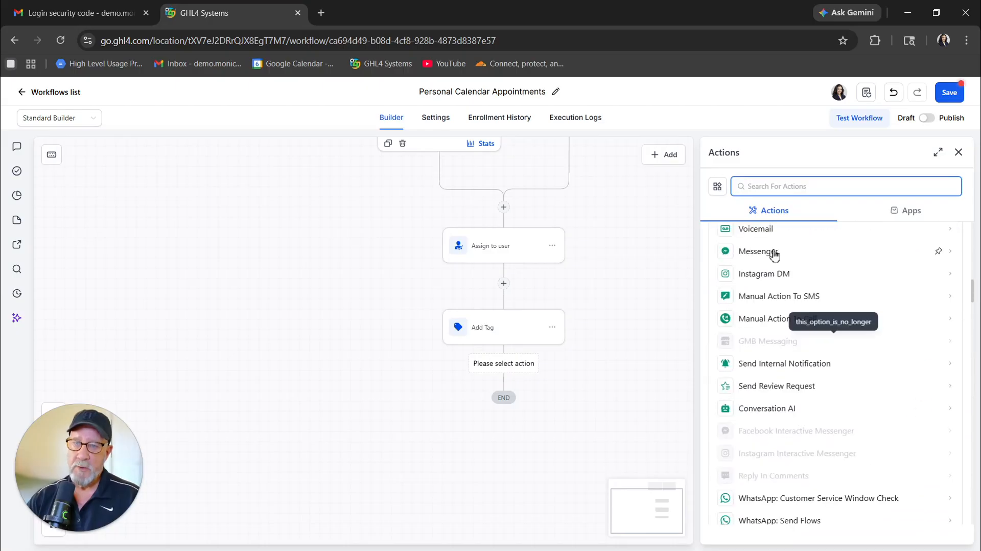
click(777, 190)
text(opp)
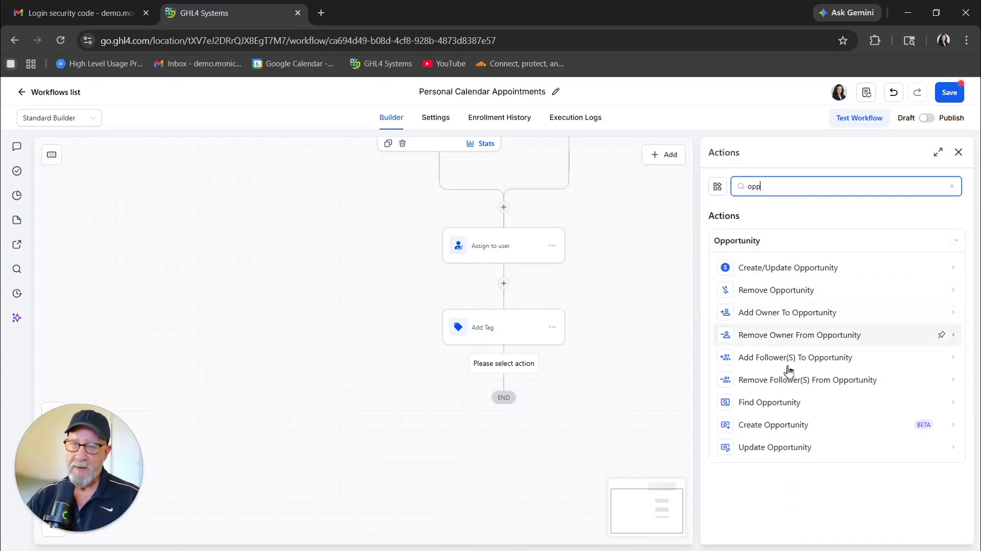
click(781, 269)
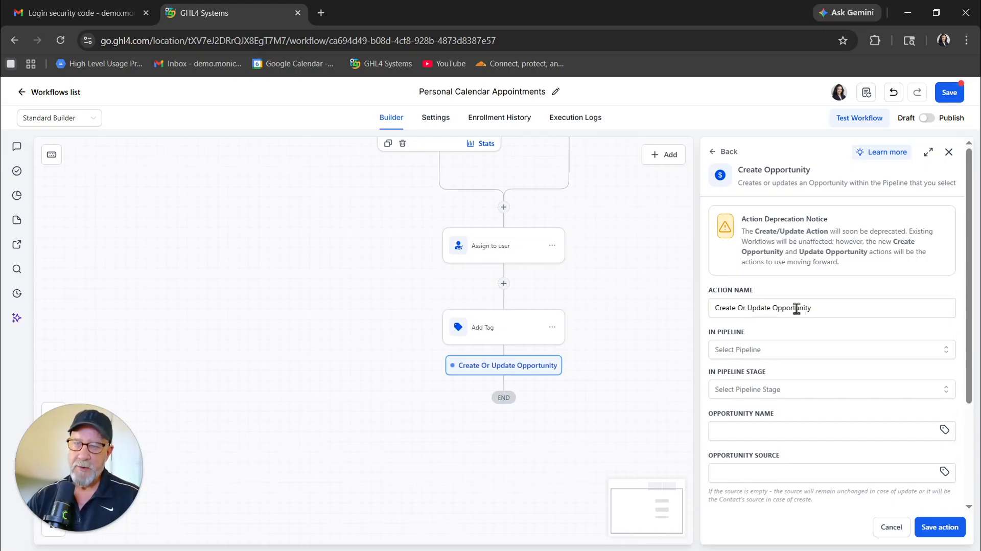
Set the opportunity action's pipeline to All Opportunities and its stage to Booked Appointment
click(756, 351)
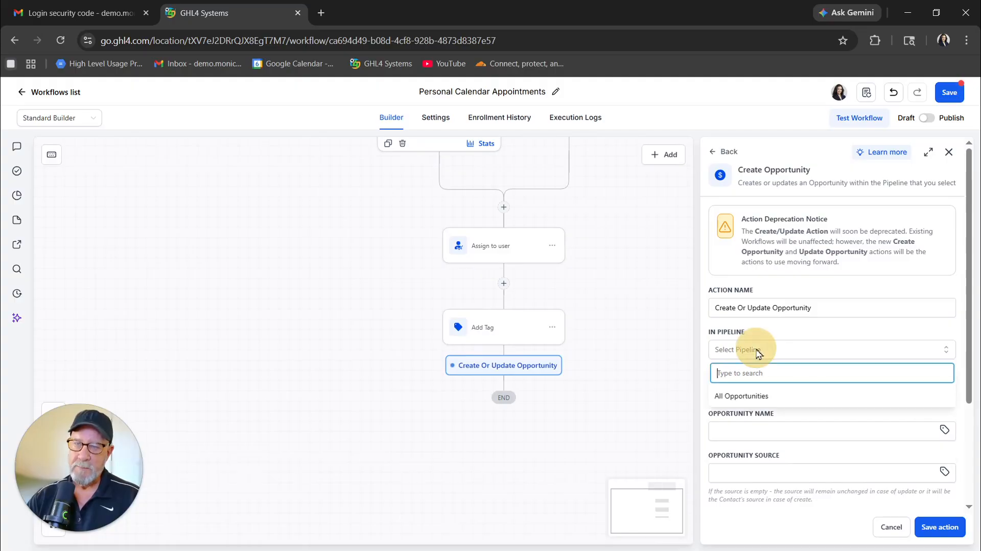
click(761, 398)
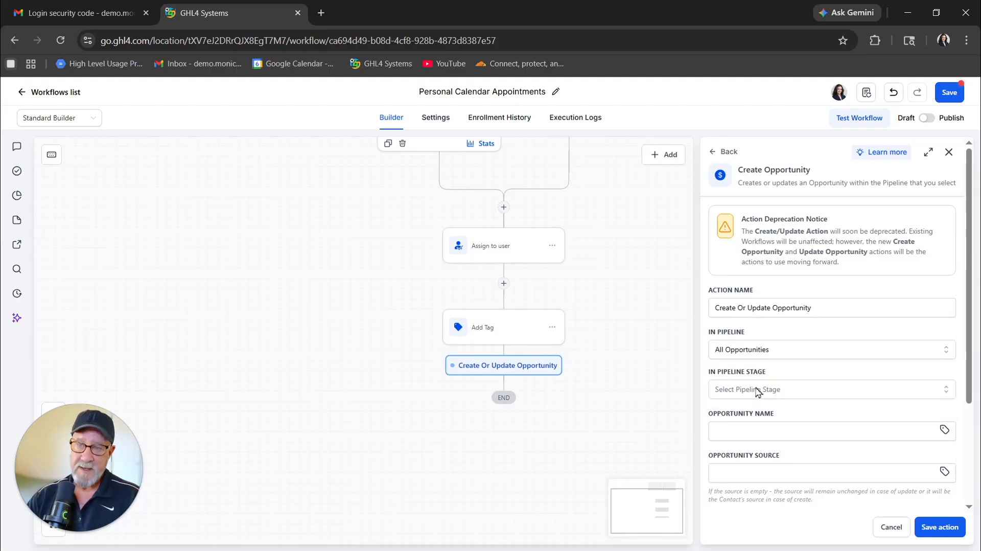
click(756, 391)
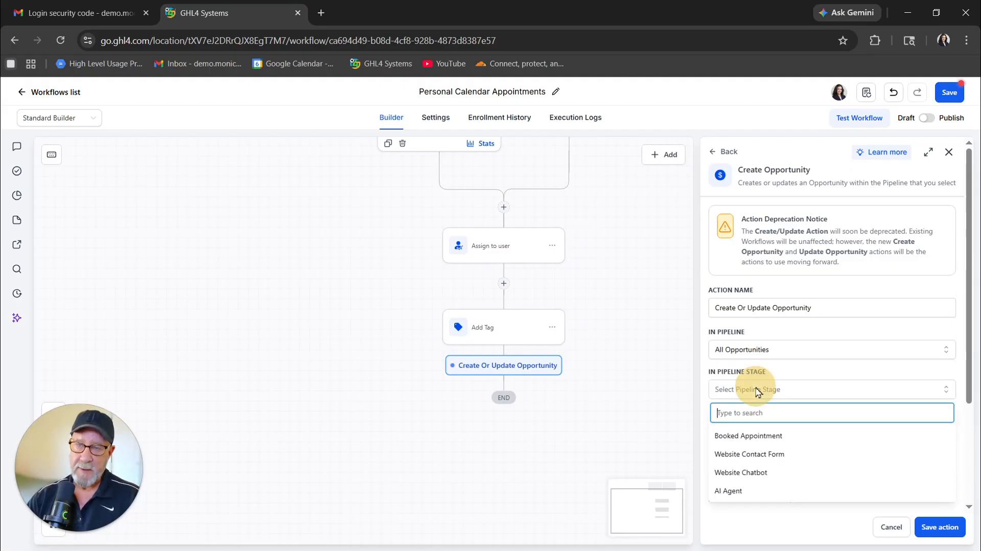
click(767, 438)
Fill the opportunity name with the contact's Full Name custom value, {{contact.name}}
click(769, 433)
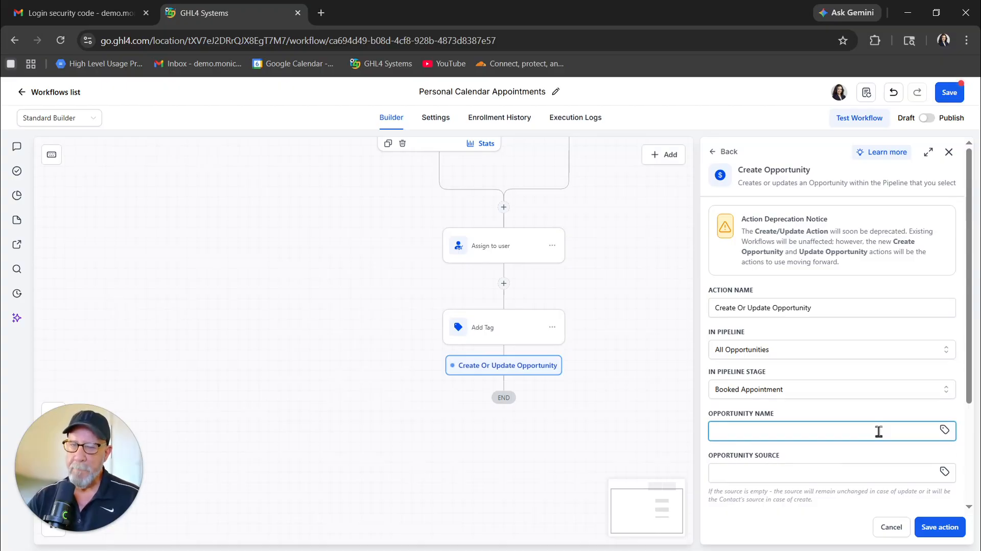
click(944, 429)
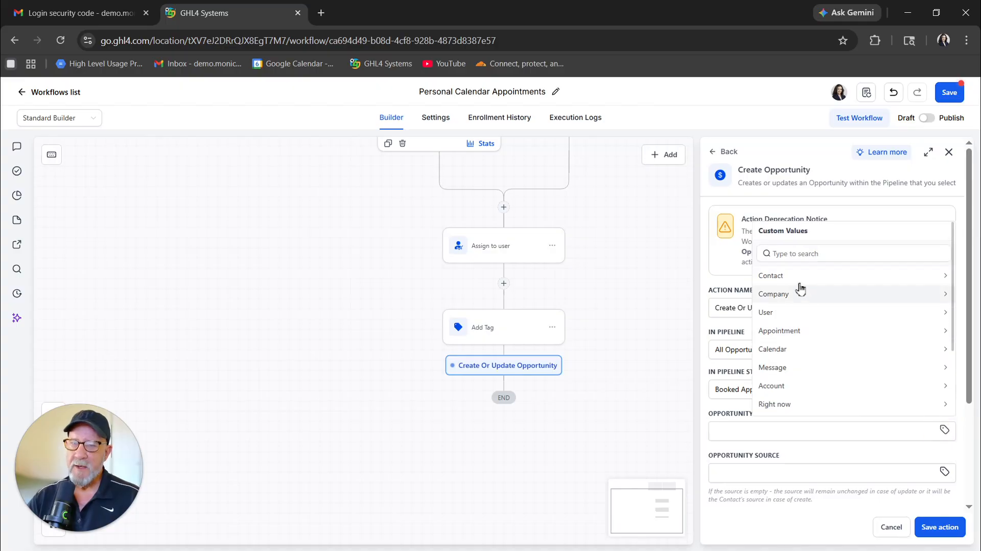
click(795, 276)
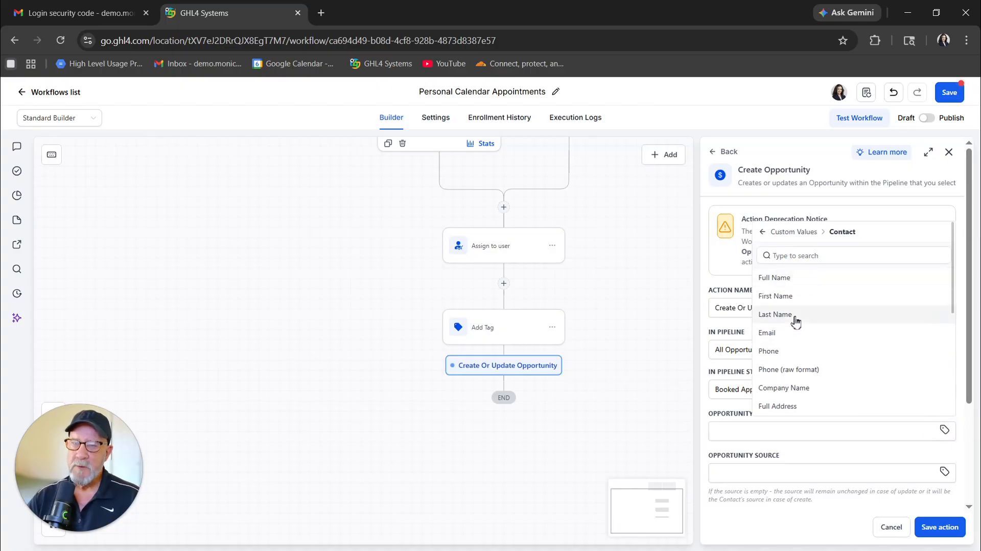
click(791, 277)
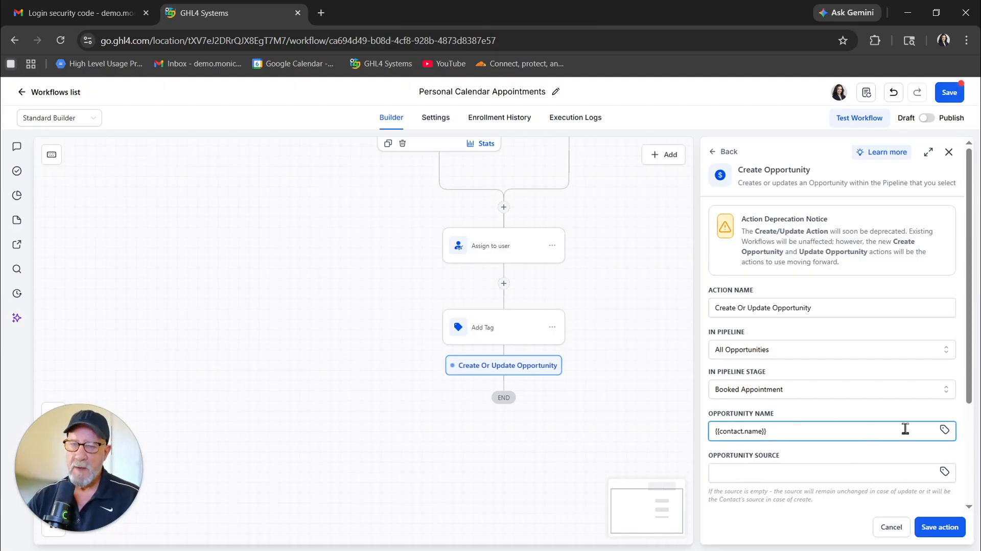
Append the contact's Phone and Email custom values, {{contact.phone}} and {{contact.email}}, to the opportunity name
click(944, 432)
click(945, 431)
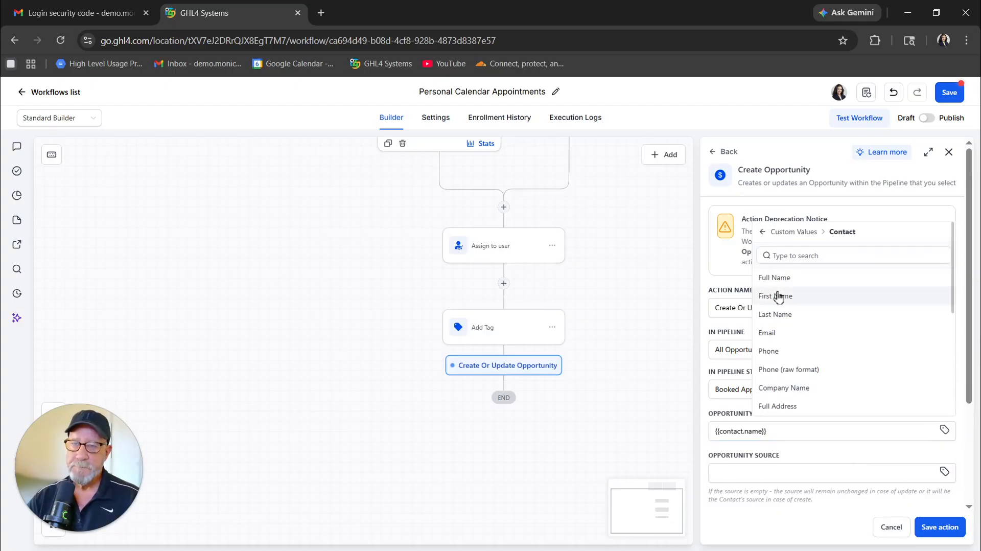
click(776, 351)
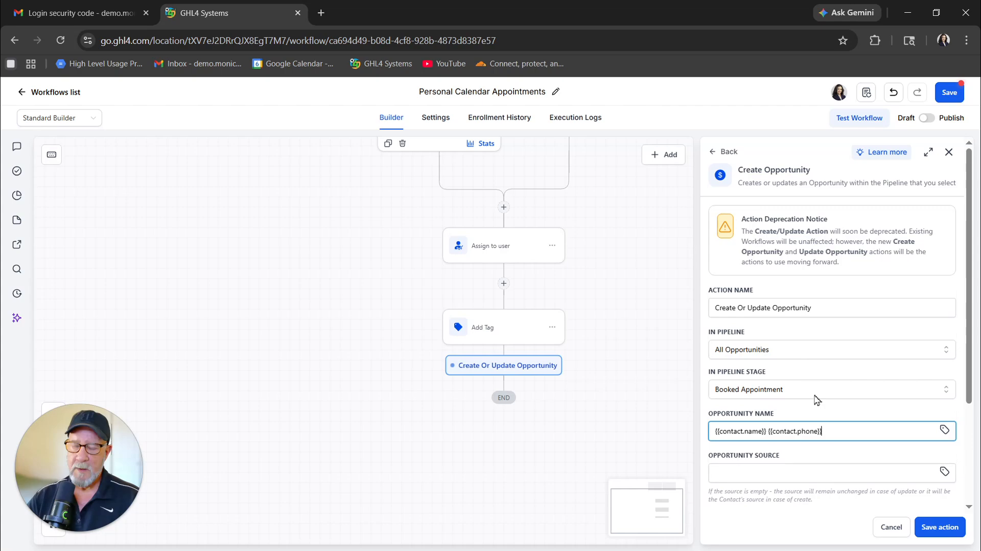
click(944, 430)
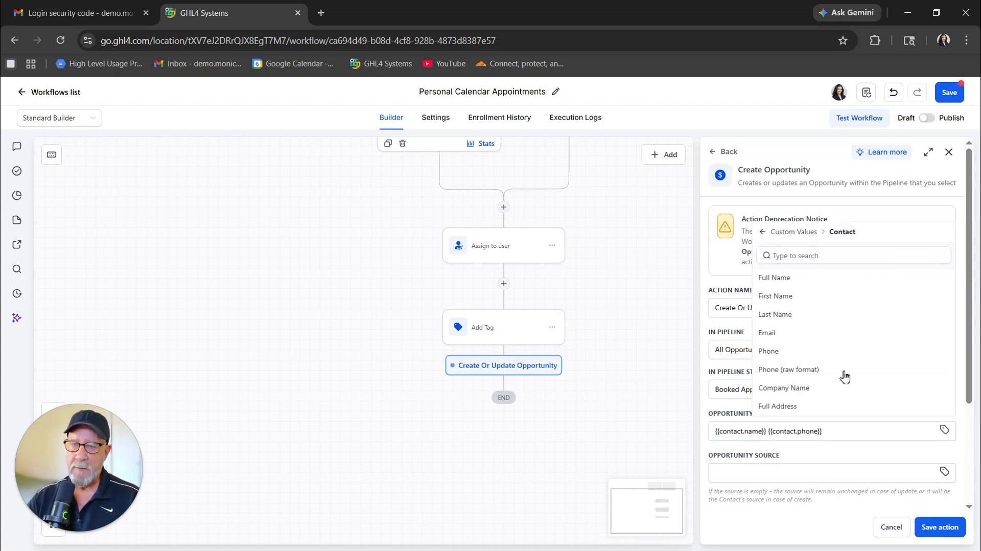
click(793, 338)
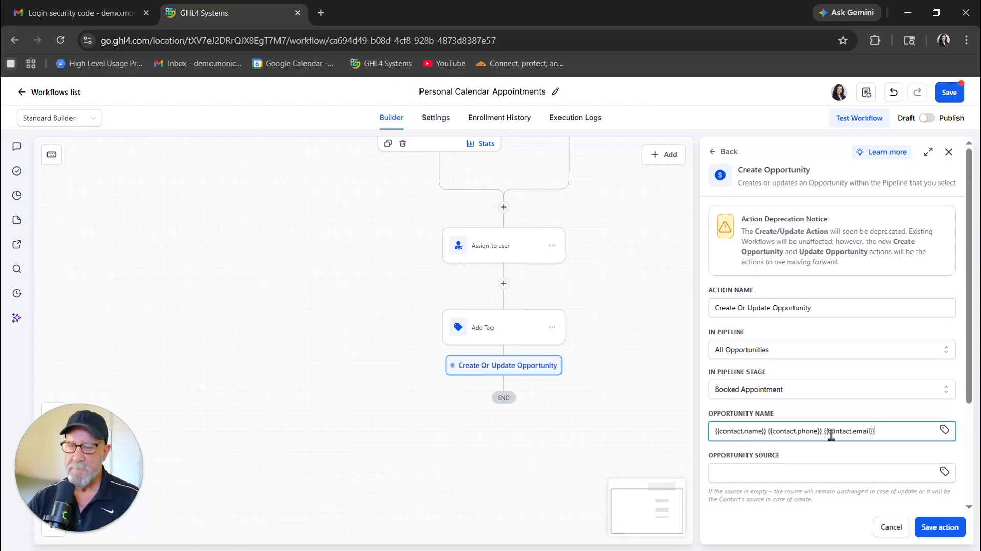
Set the opportunity source to the calendar owner's first name followed by "Personal Calendar" and save the opportunity action
click(788, 452)
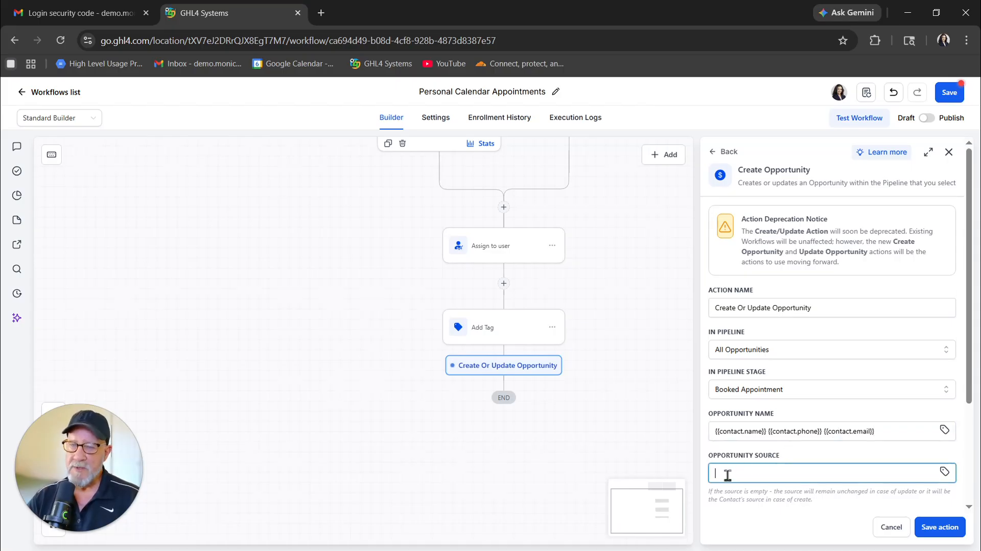
click(784, 456)
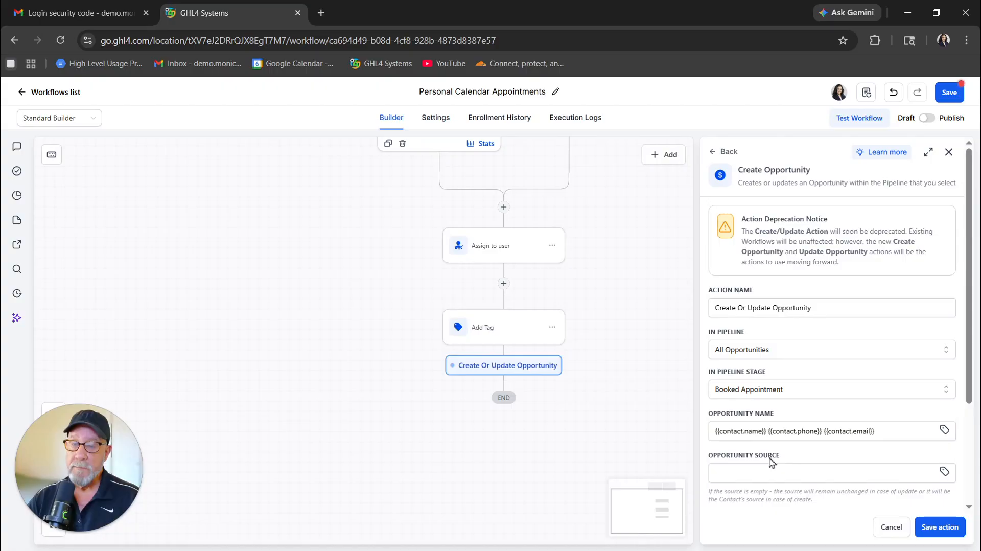
click(770, 460)
text(Monica Personal Calendar)
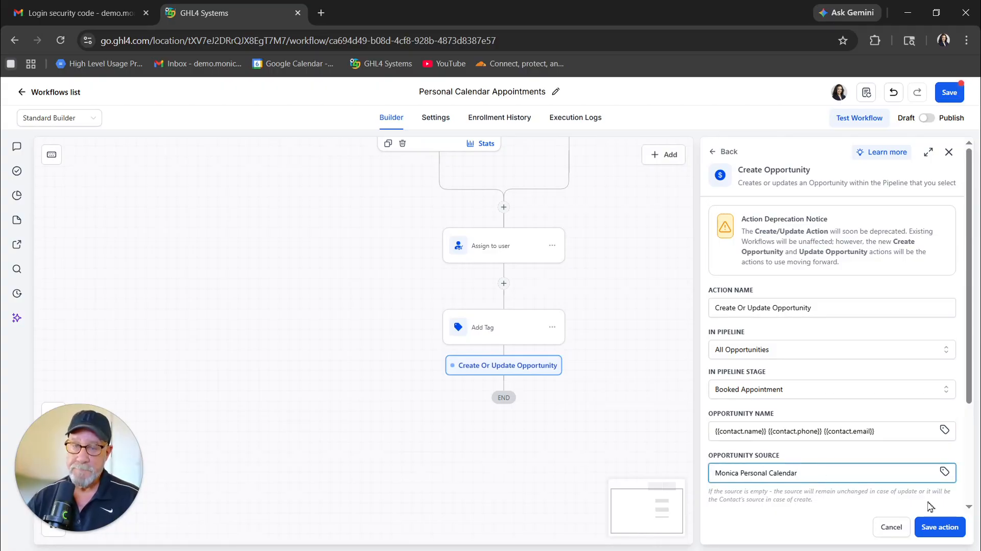
click(935, 533)
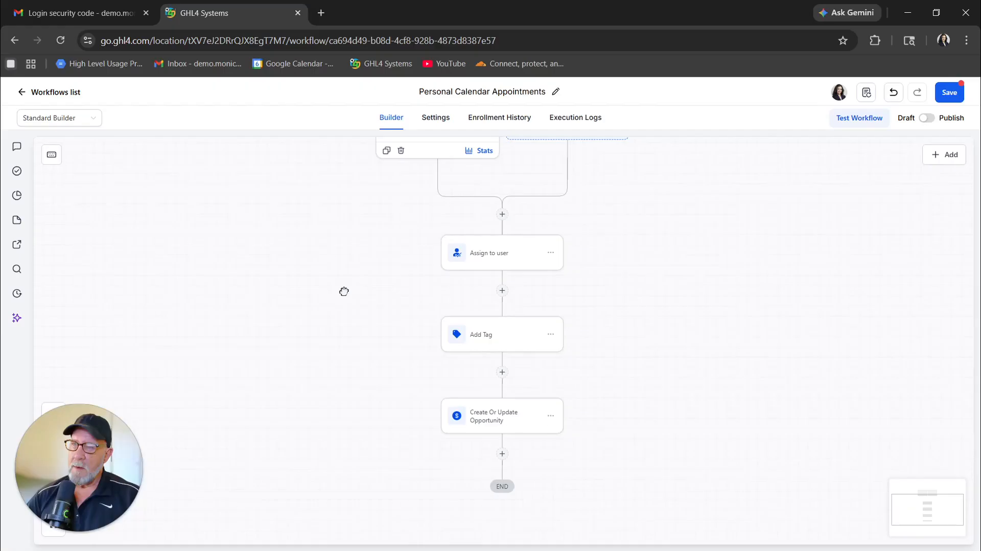
Search the actions for "int" and add a Send Internal Notification action after the Create Or Update Opportunity action
drag(344, 290, 368, 366)
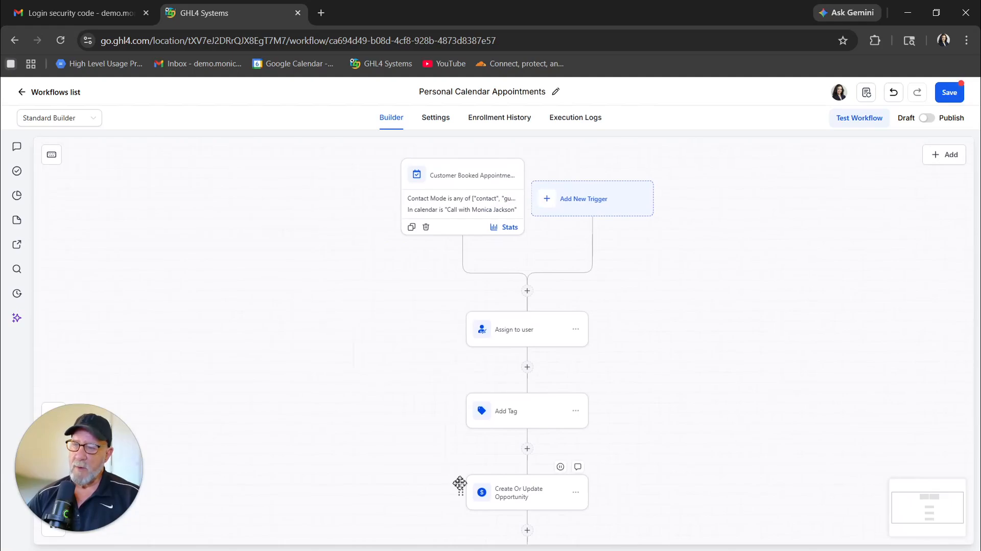
drag(439, 453, 416, 265)
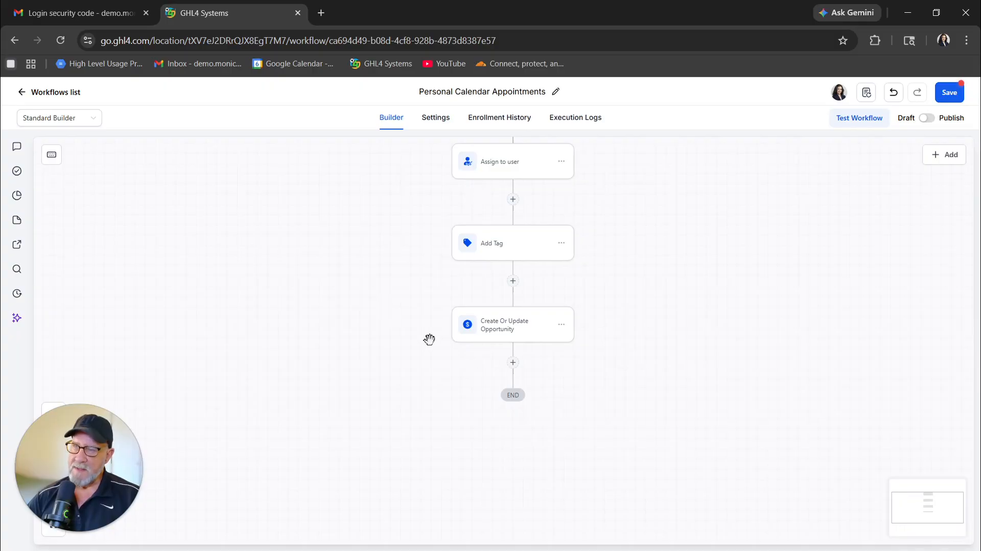
click(513, 363)
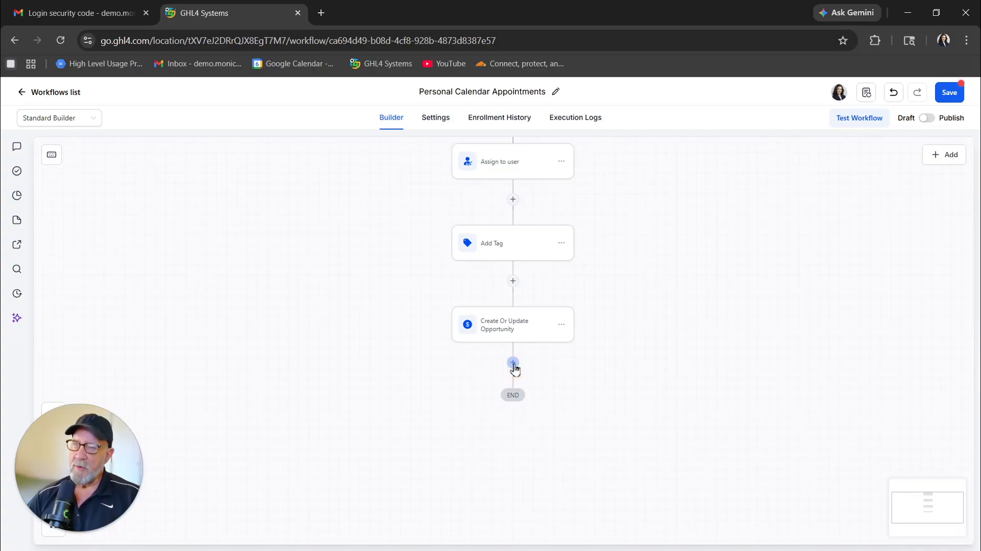
click(765, 187)
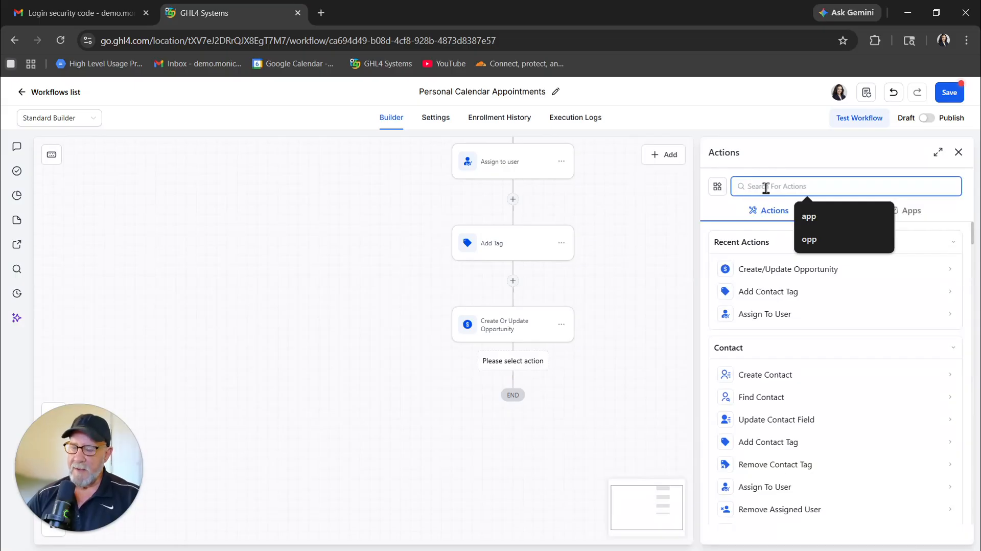
text(int)
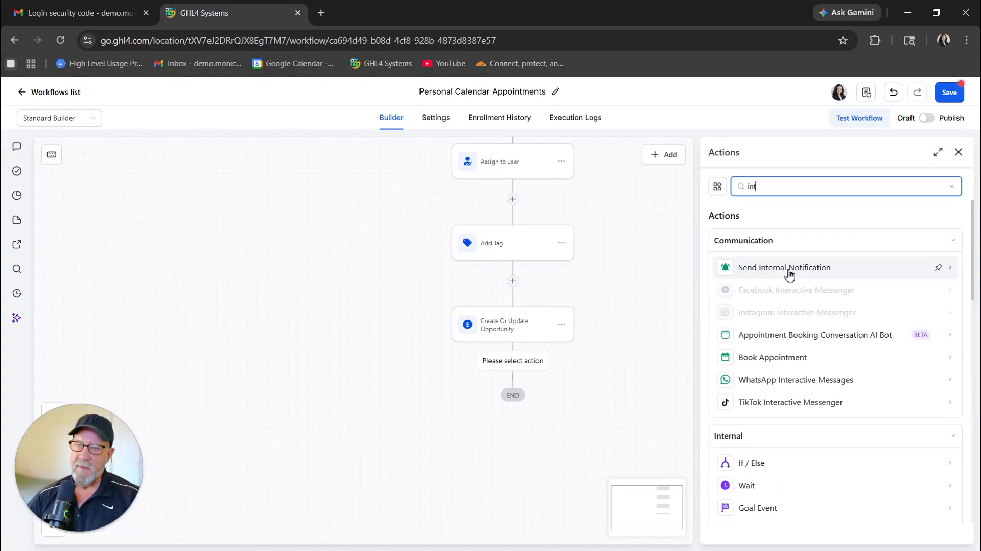
click(788, 274)
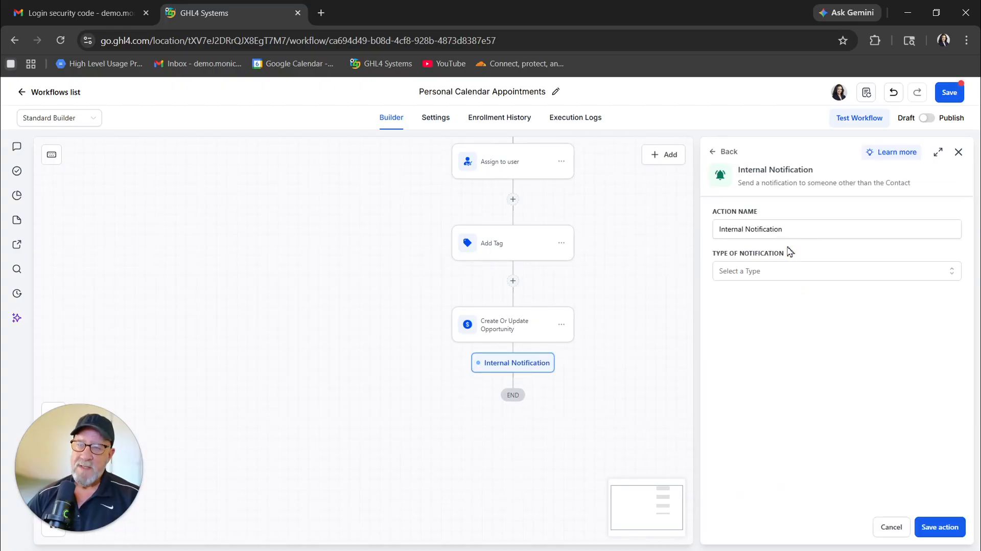
Make the notification an Email to the Assigned User with the subject "Personal Calendar Booked Appointment"
click(793, 271)
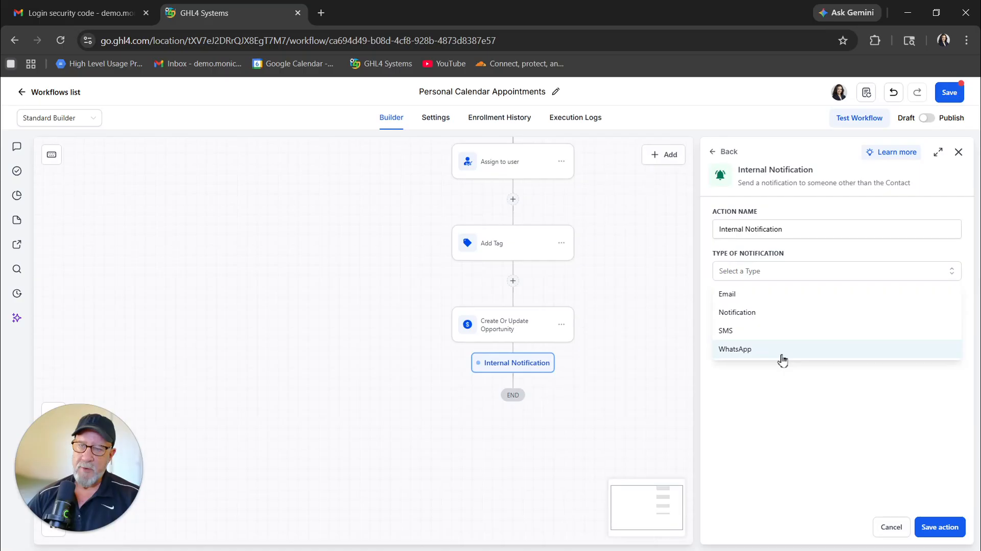
click(746, 296)
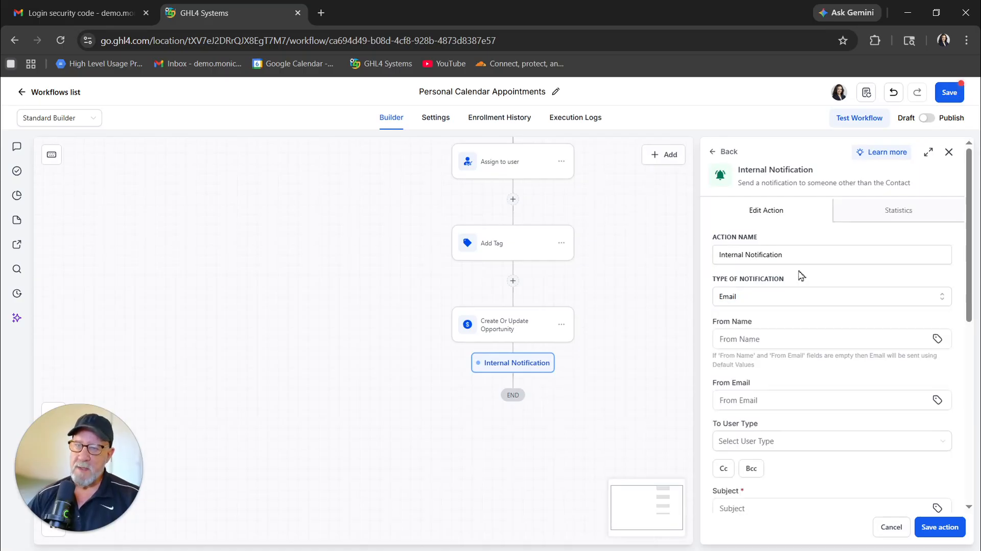
scroll(801, 276, down, 1)
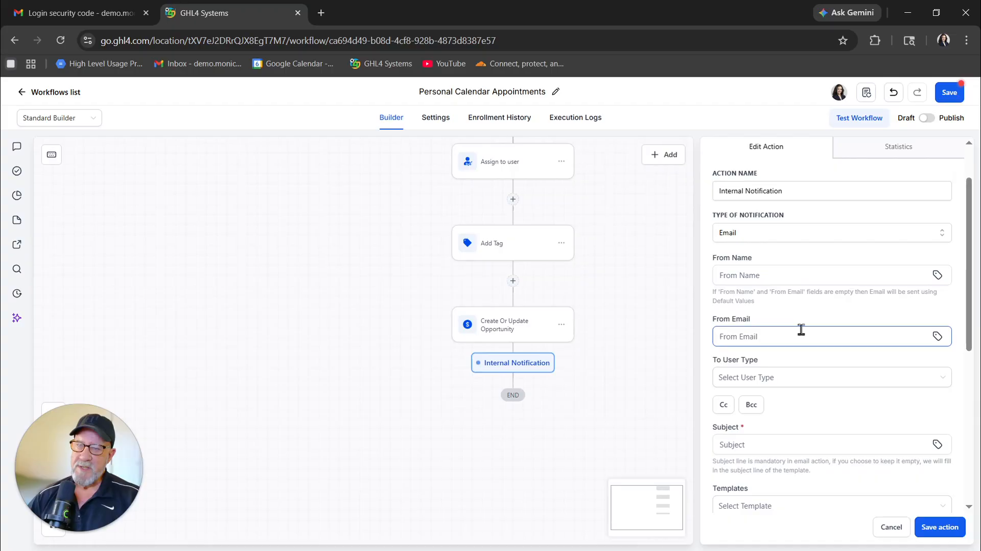
scroll(801, 330, down, 1)
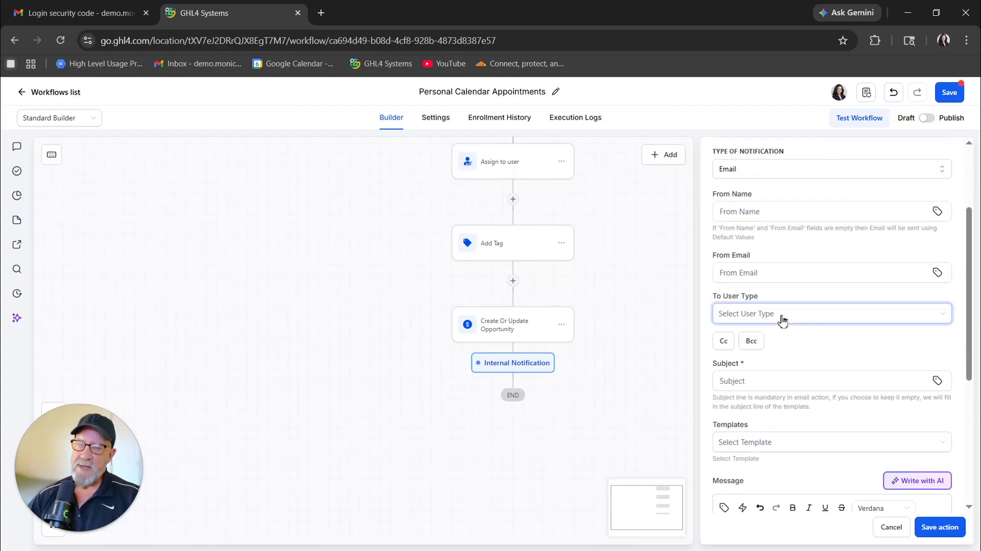
click(778, 316)
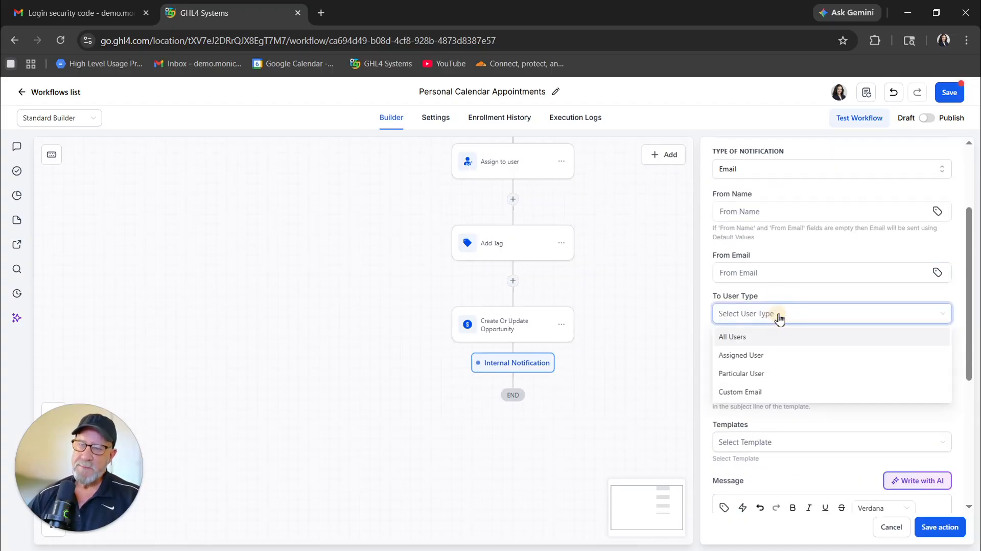
click(767, 362)
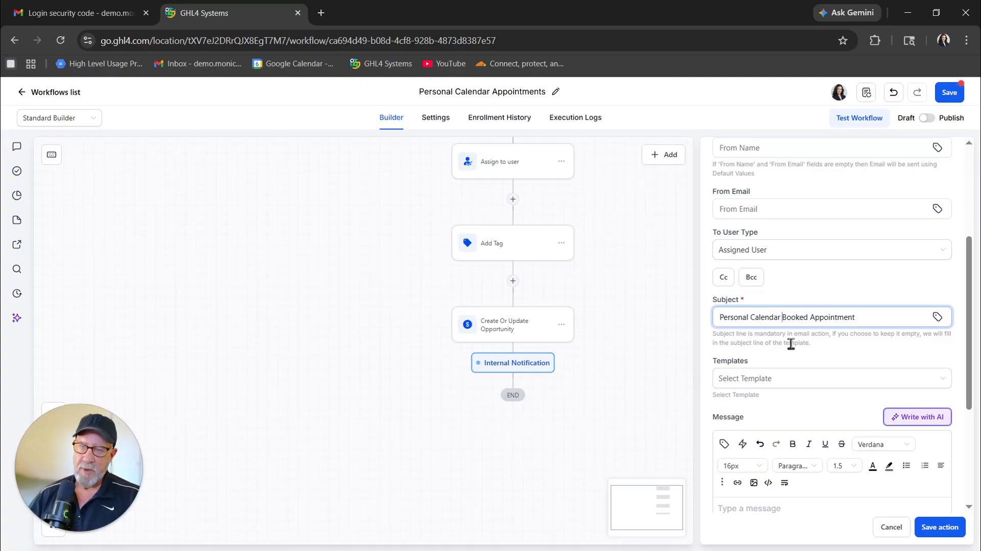
Write the message "Hi {{user.first_name}}, You have a booked appointment on your Personal Calendar." using the user's First Name custom value
scroll(791, 343, down, 2)
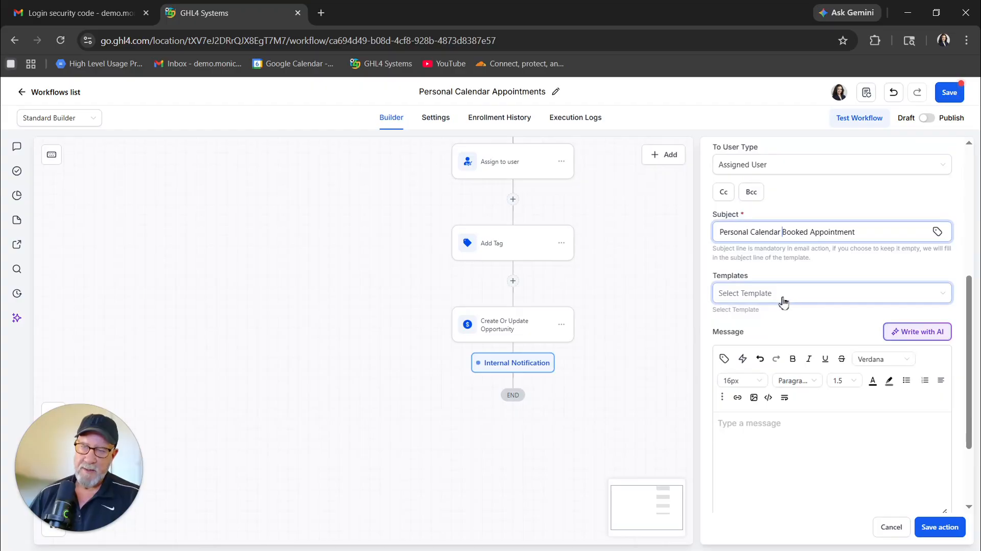
scroll(791, 224, up, 1)
scroll(790, 223, down, 3)
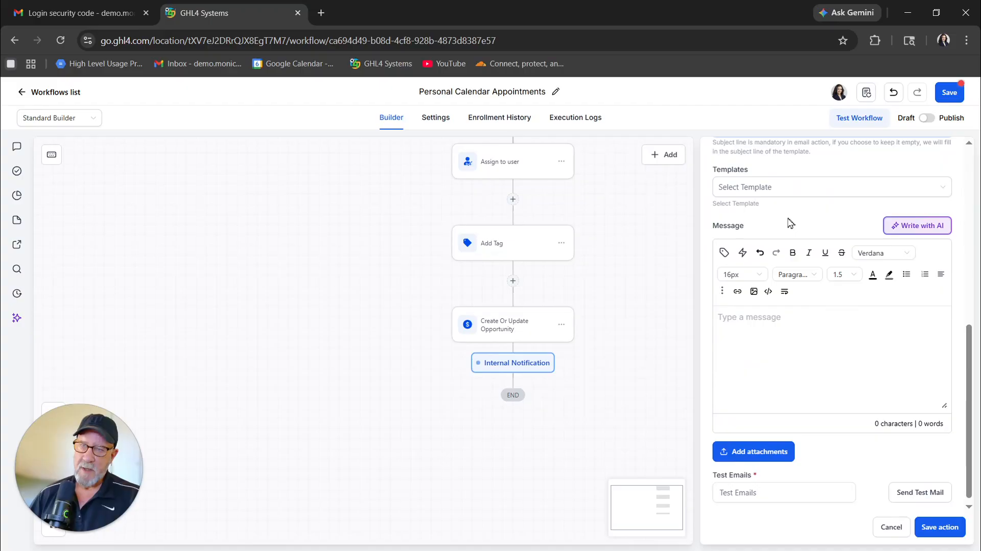
click(735, 342)
text(Hi)
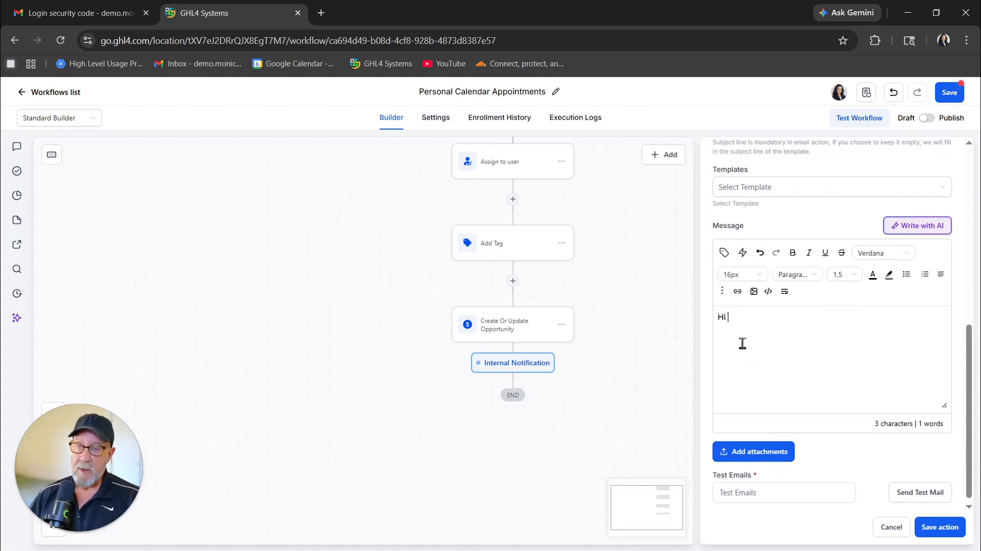
click(724, 253)
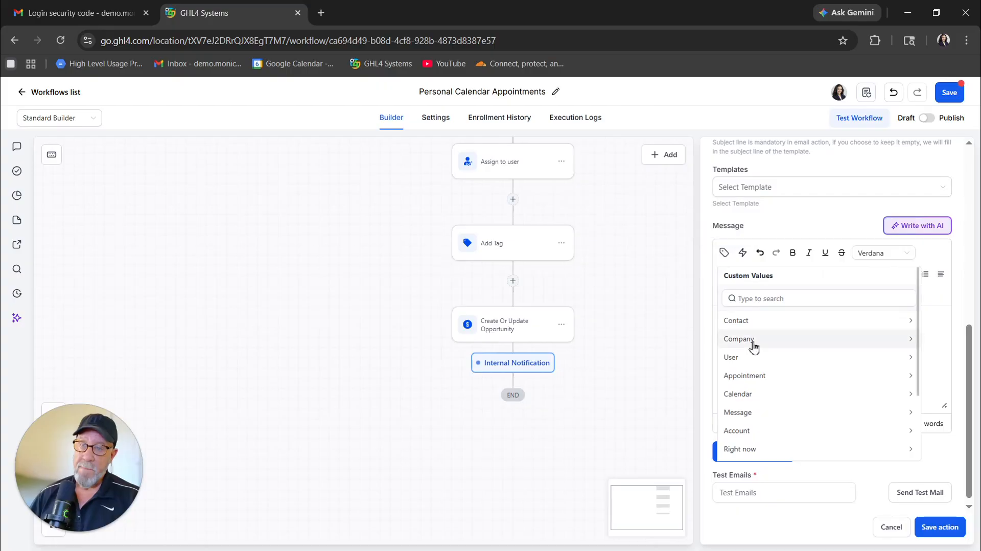
click(742, 357)
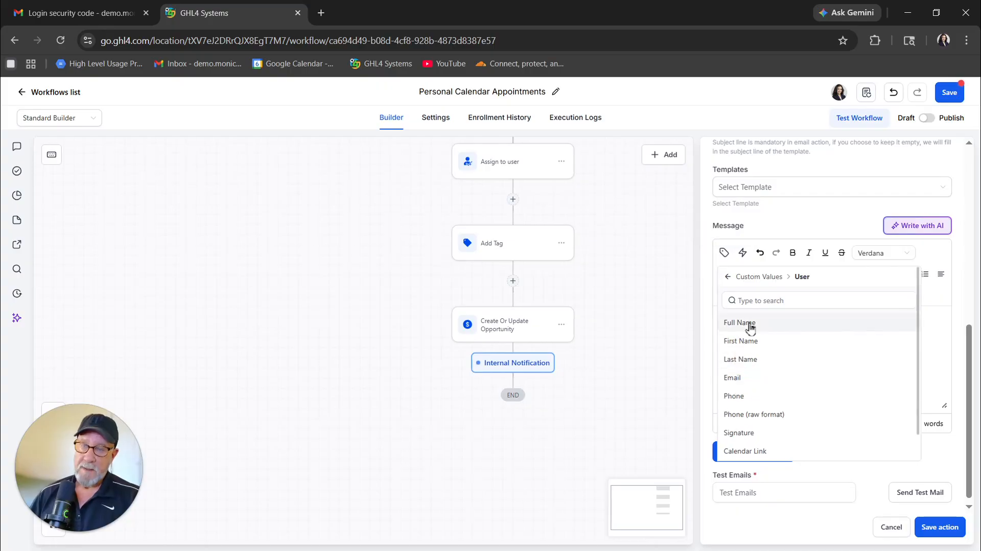
click(750, 341)
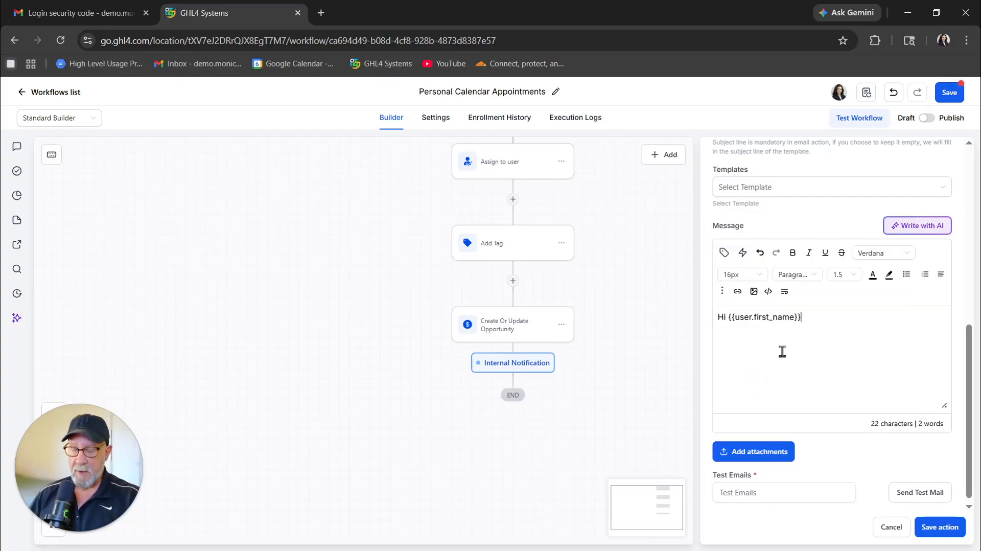
text(,)
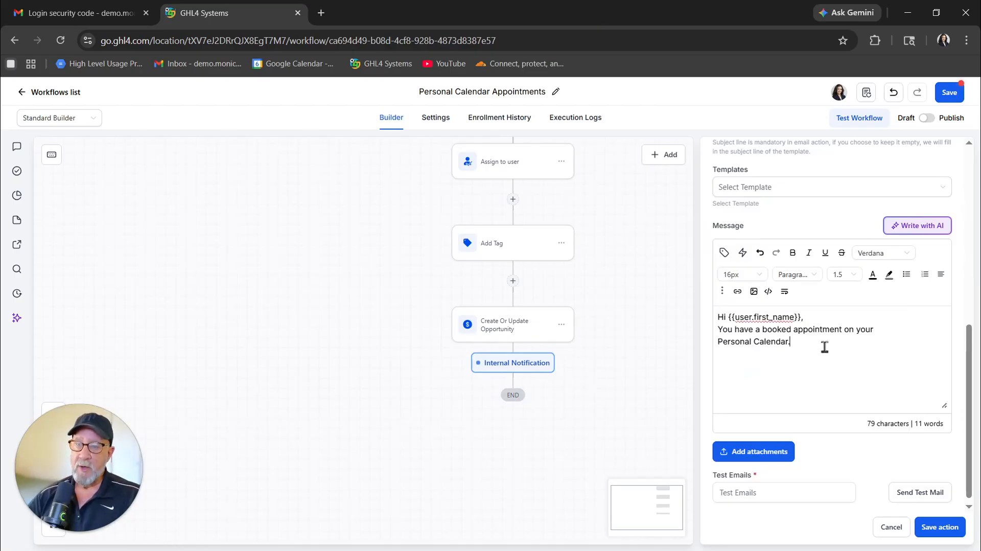
Insert the appointment's Start Date Time custom value, {{appointment.start_time}}, on a new line below the message text
key(Return)
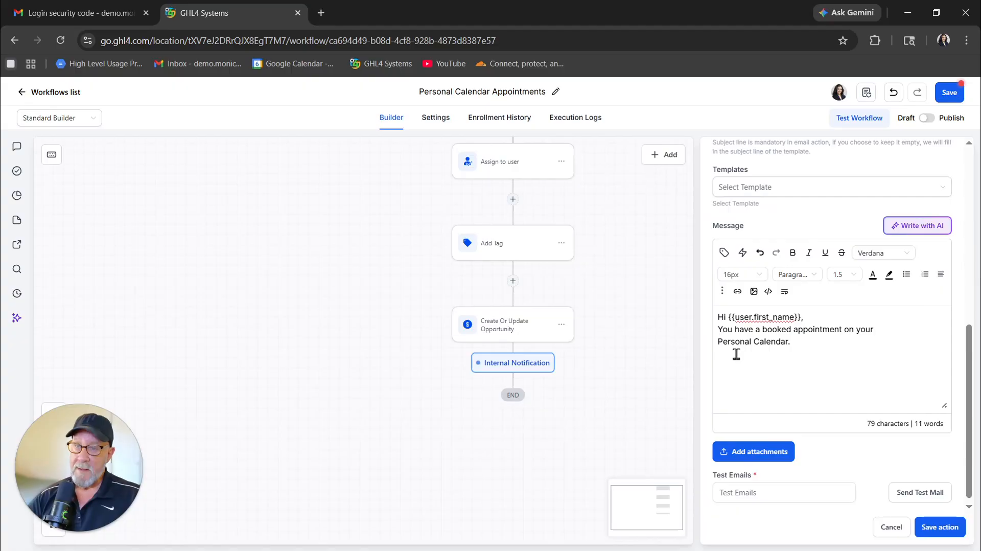
click(724, 254)
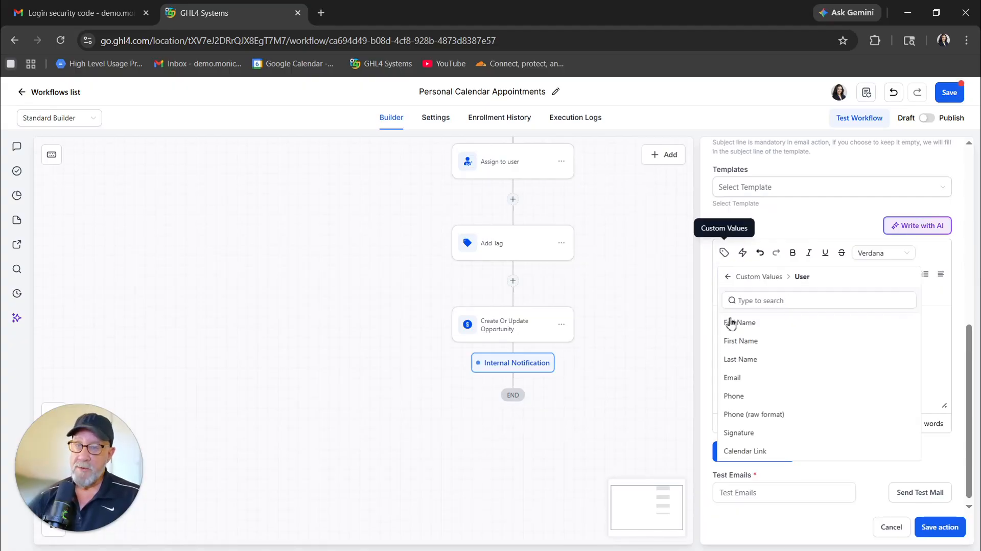
click(755, 277)
click(754, 378)
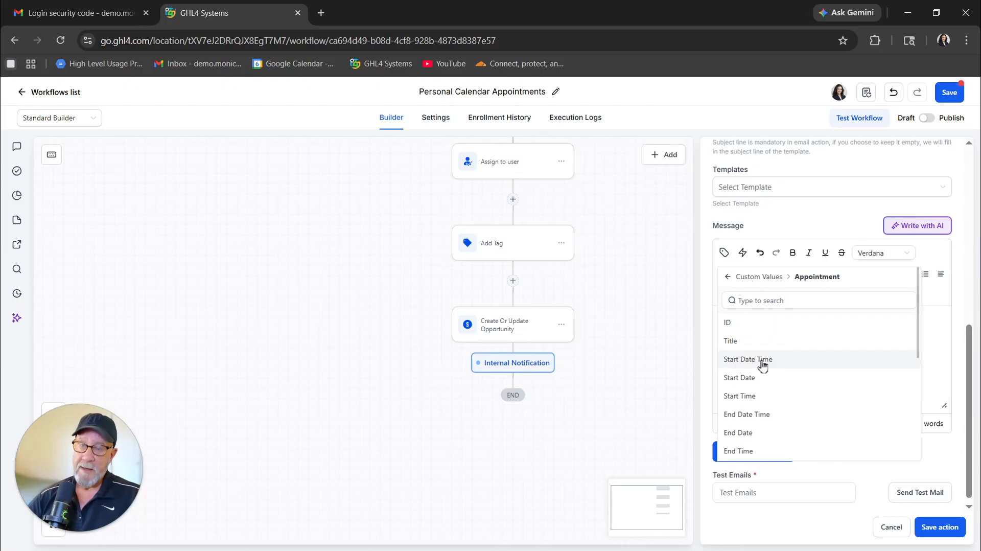
click(763, 360)
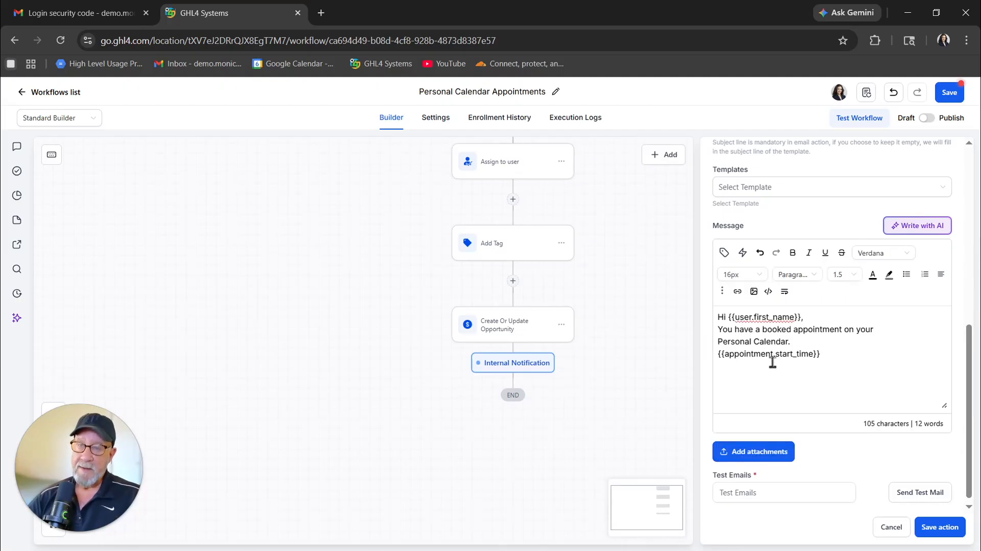
Add the contact's Full Name, Email and Phone custom values to the message, each on its own line below the start time
key(Return)
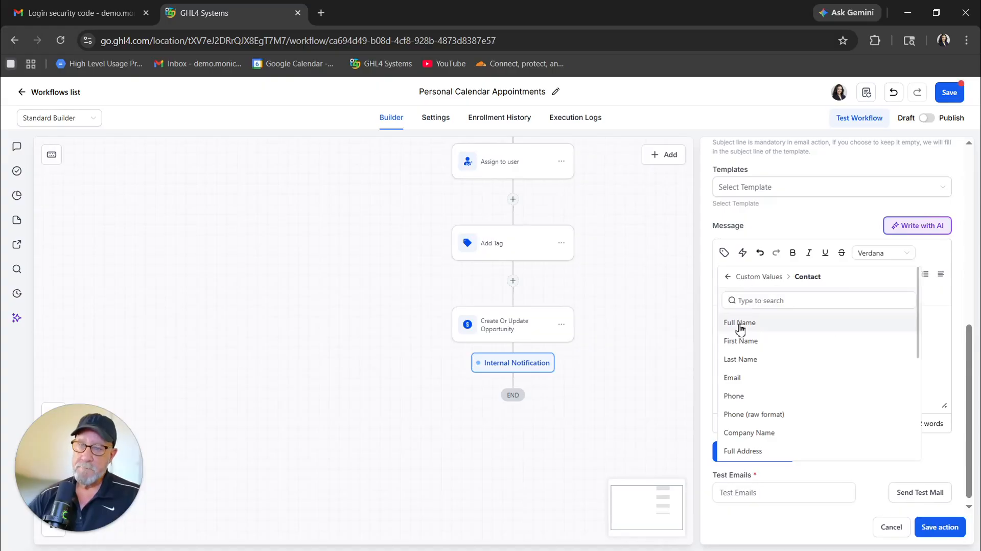
click(740, 327)
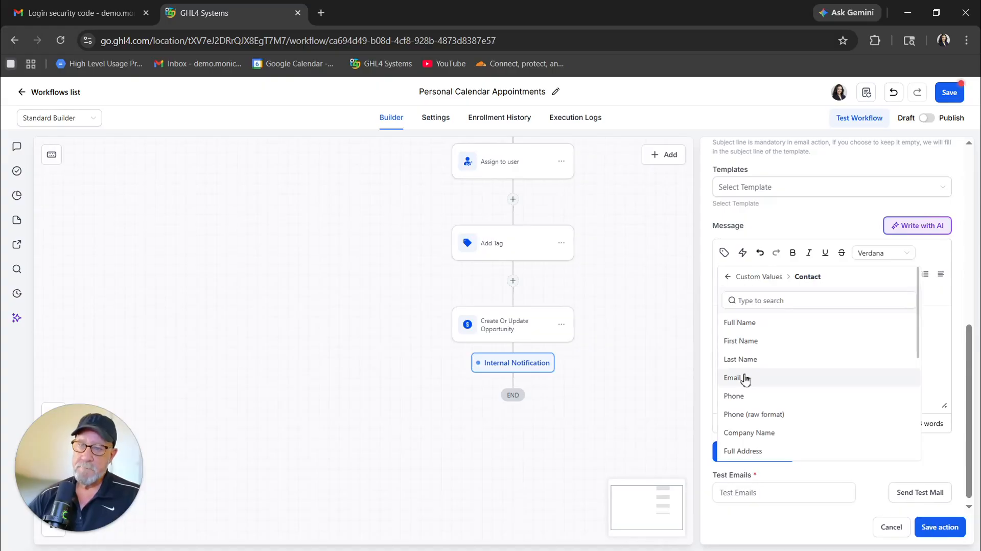
click(745, 379)
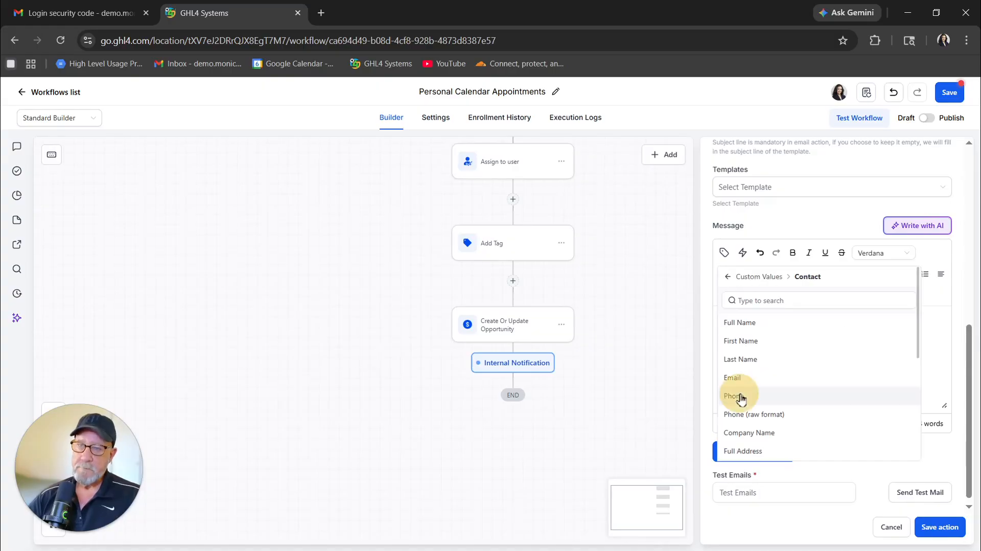
click(740, 395)
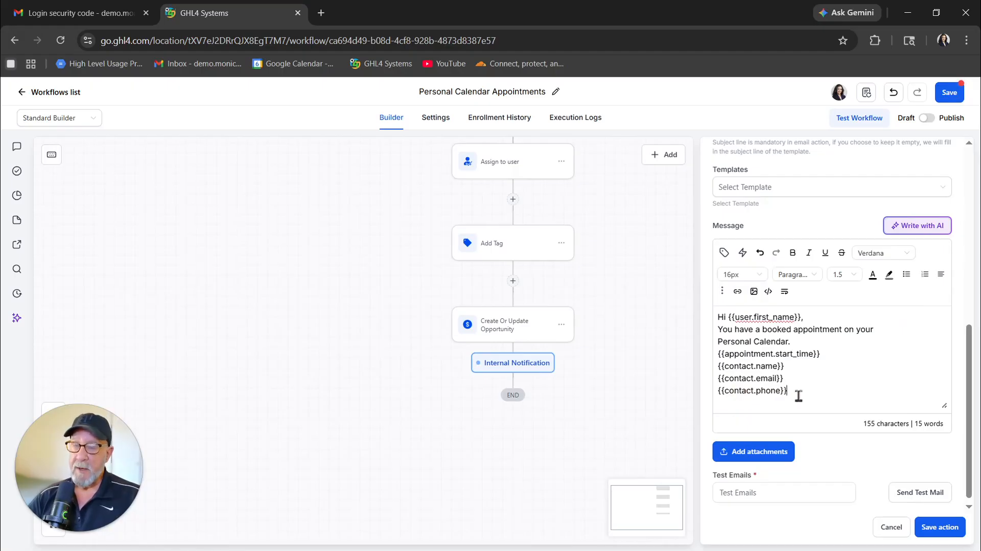
Insert the appointment's meeting location custom value, {{appointment.meeting_location}}, below the phone line and save the notification and workflow
key(Return)
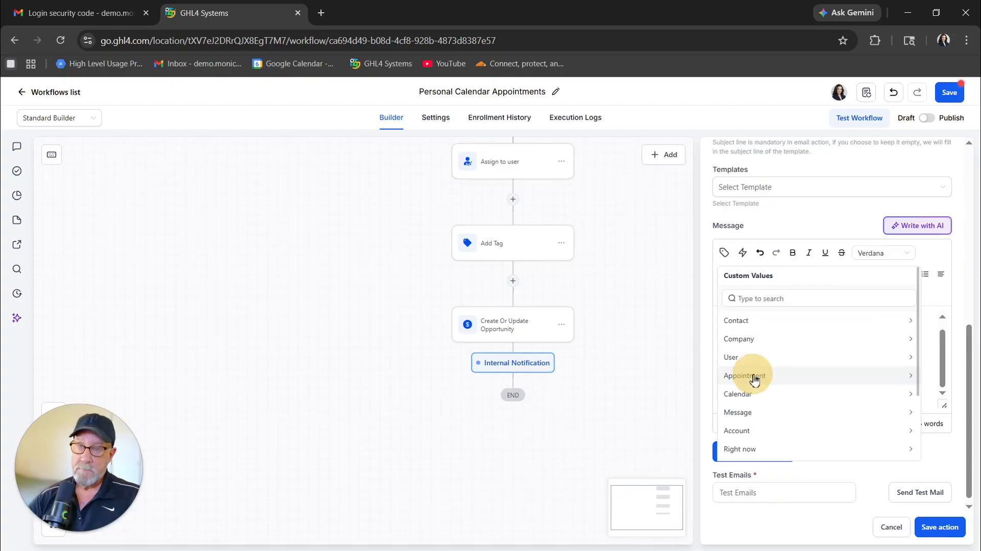
click(755, 378)
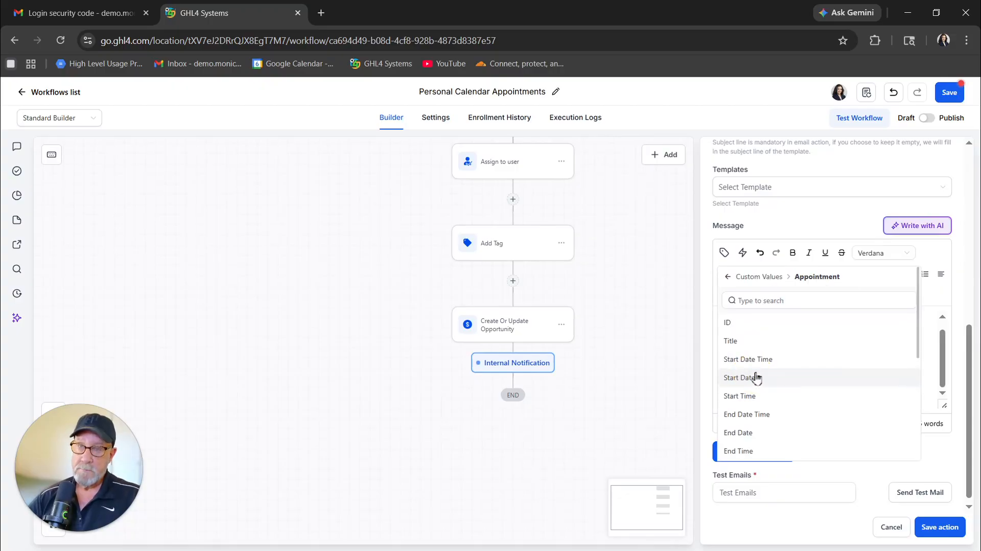
scroll(755, 385, down, 3)
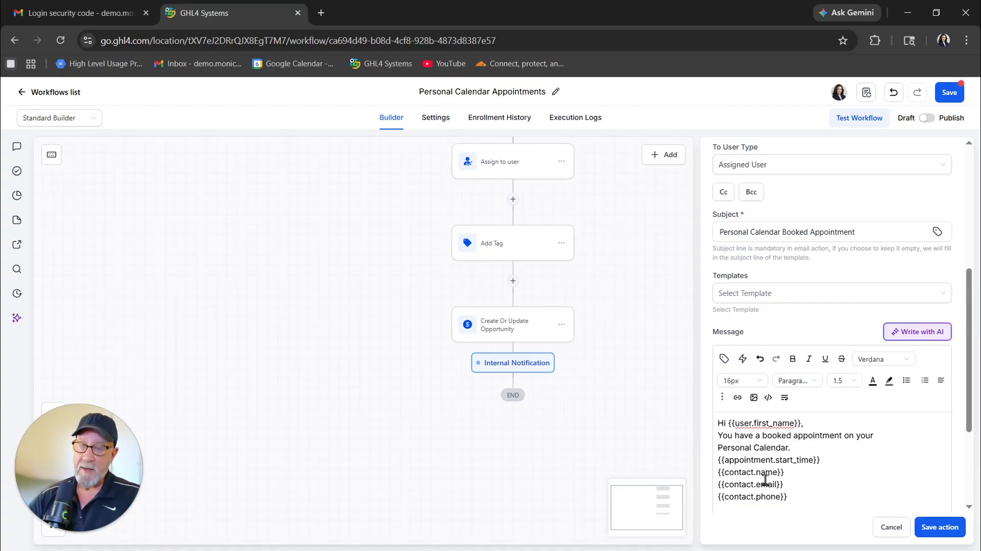
scroll(786, 478, down, 3)
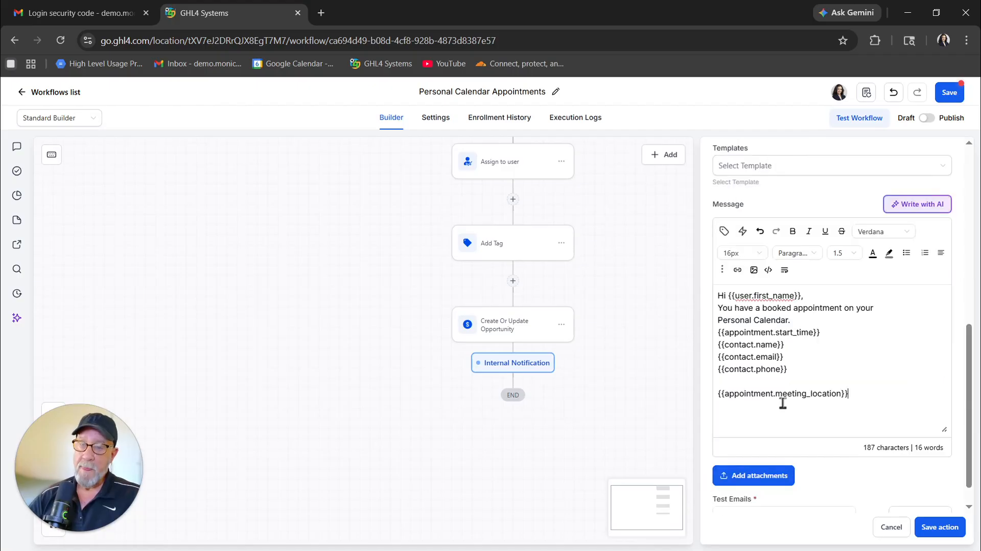
click(845, 394)
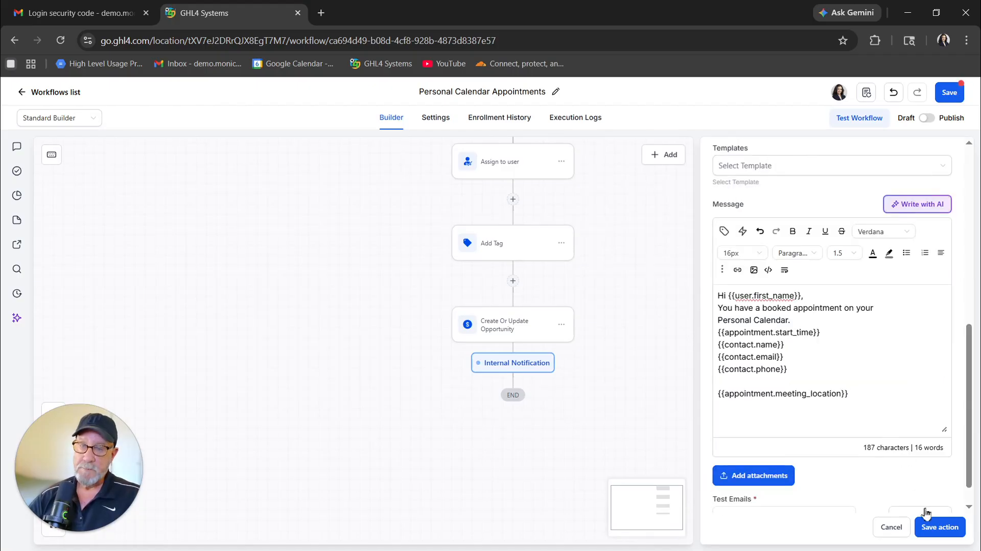
click(939, 527)
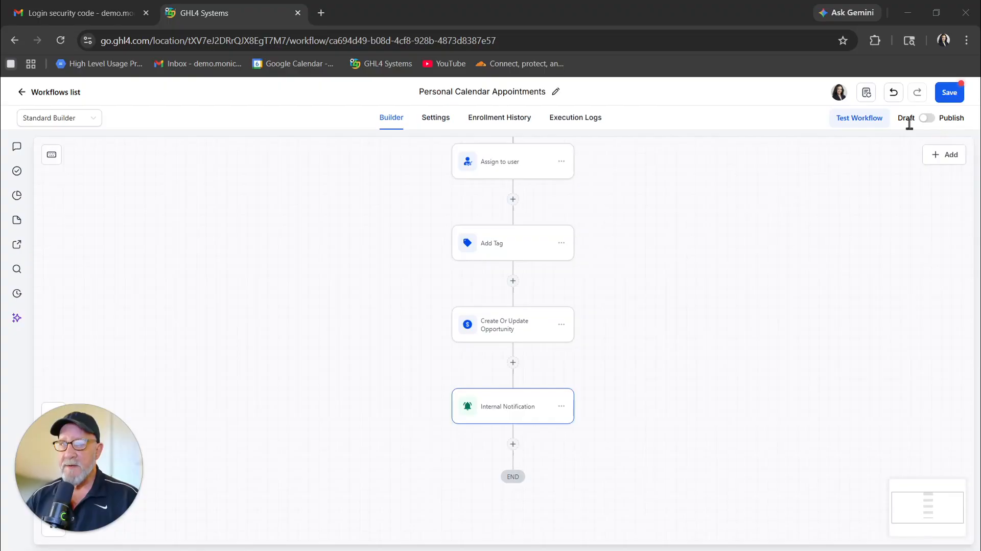
click(948, 93)
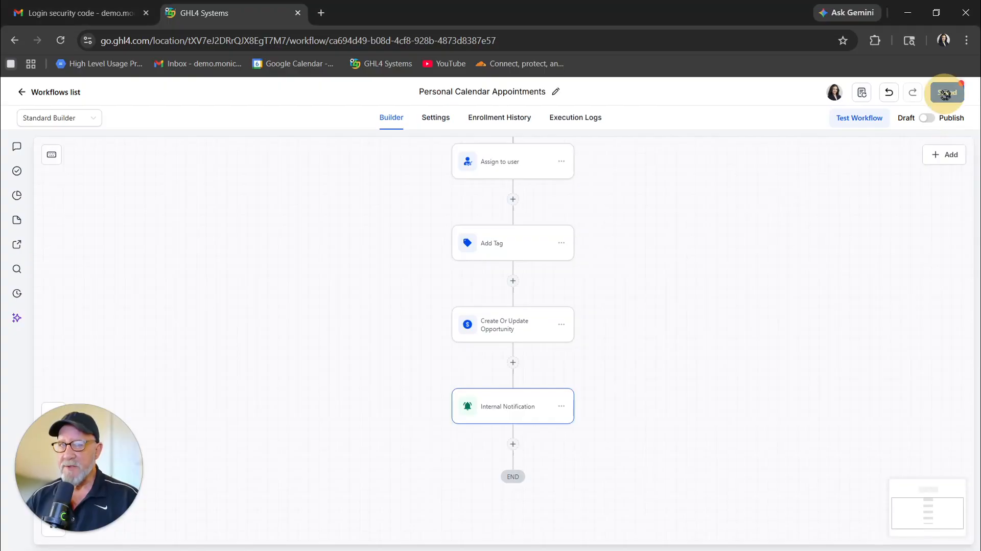
scroll(559, 446, down, 2)
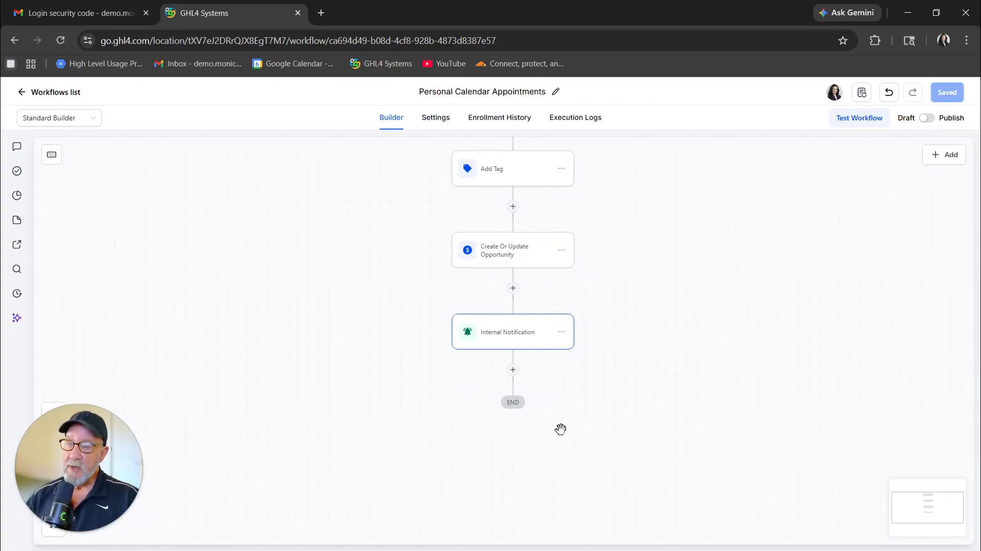
click(512, 369)
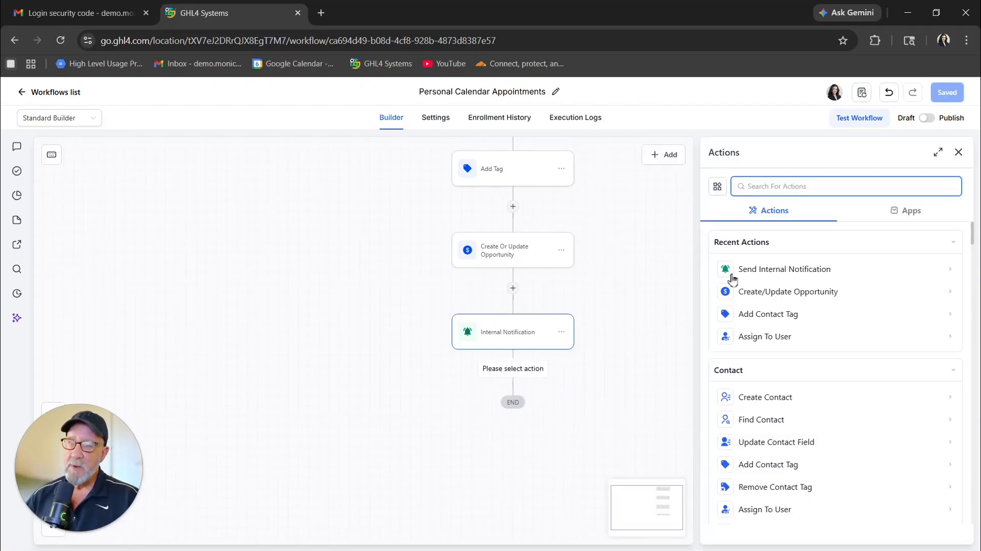
click(789, 269)
click(771, 272)
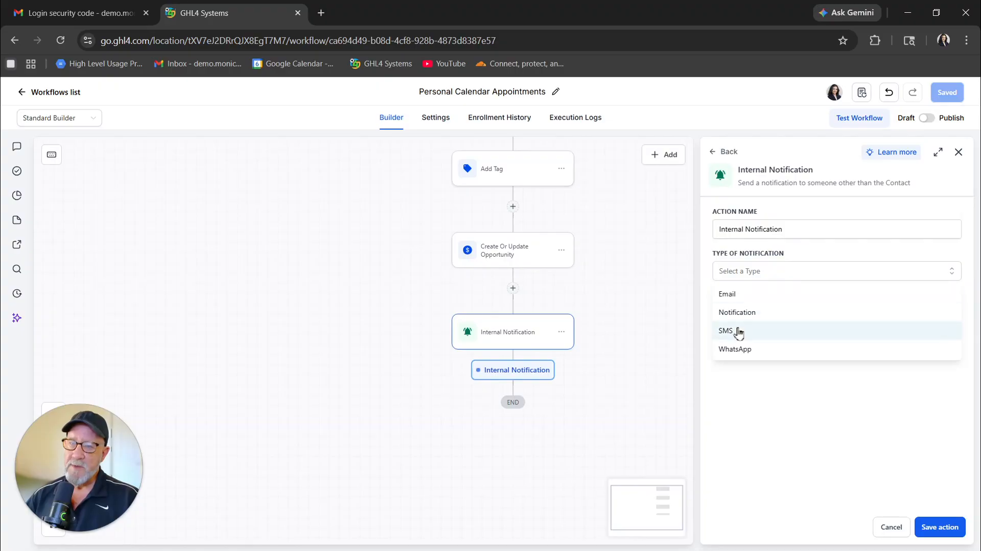
click(738, 331)
click(755, 314)
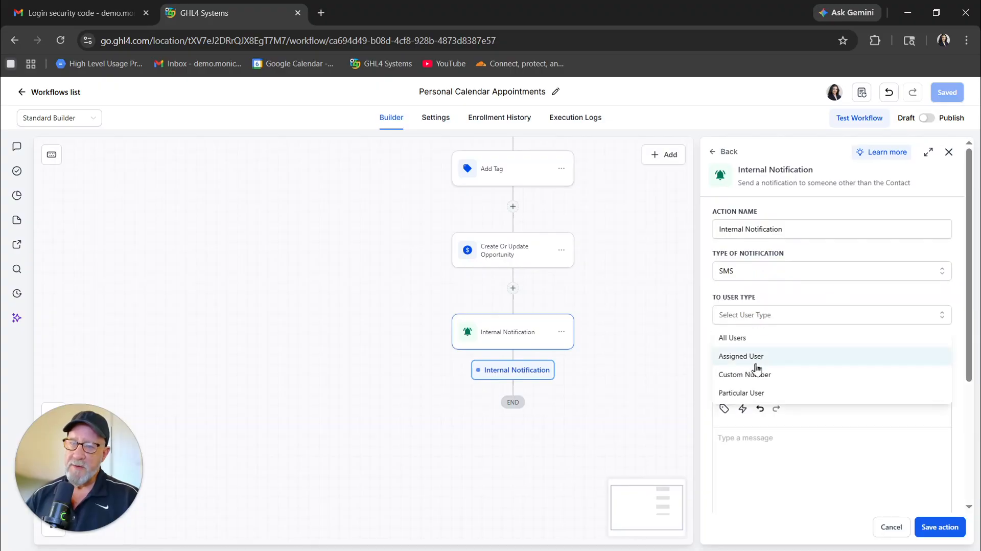
click(759, 358)
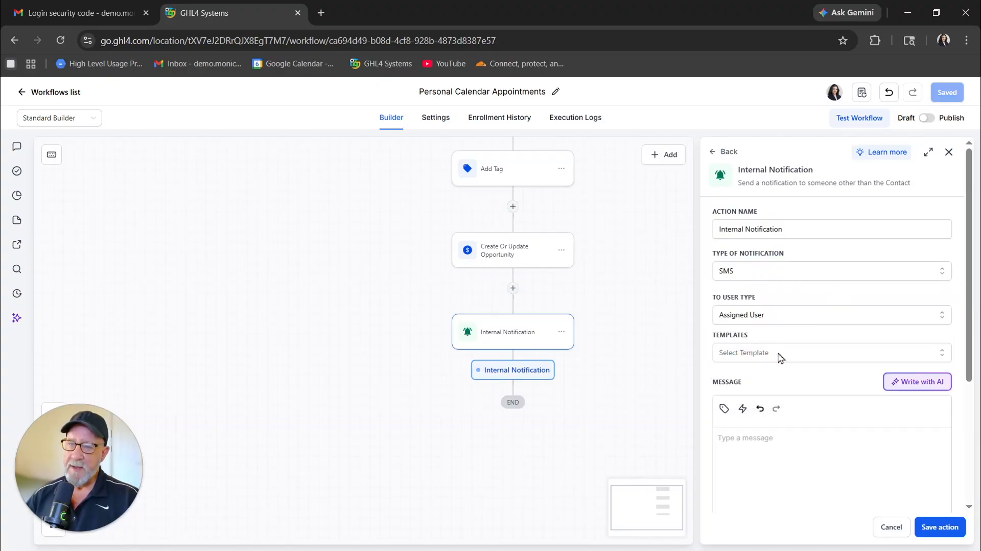
scroll(780, 357, down, 3)
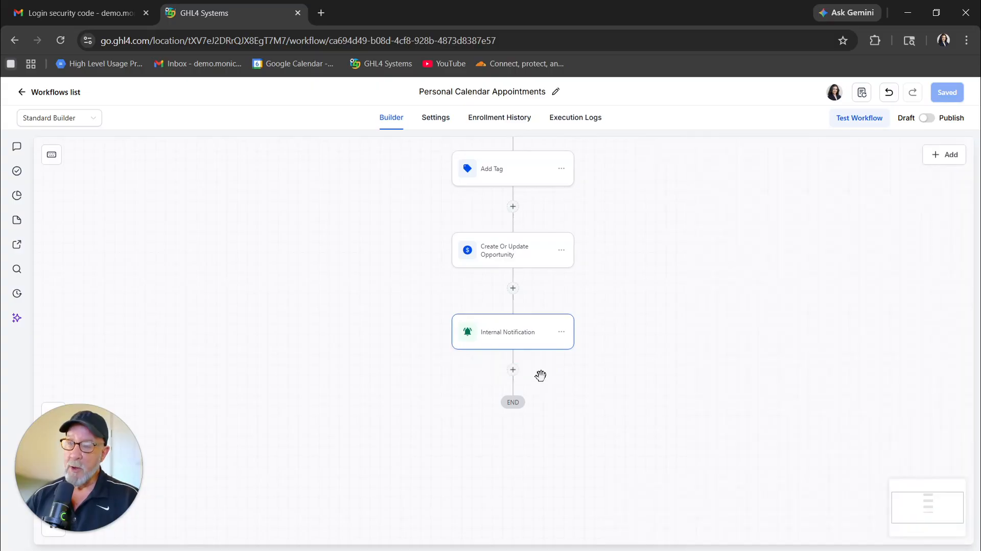
Copy the email notification's message text from the greeting through the contact phone line and close the action
click(514, 335)
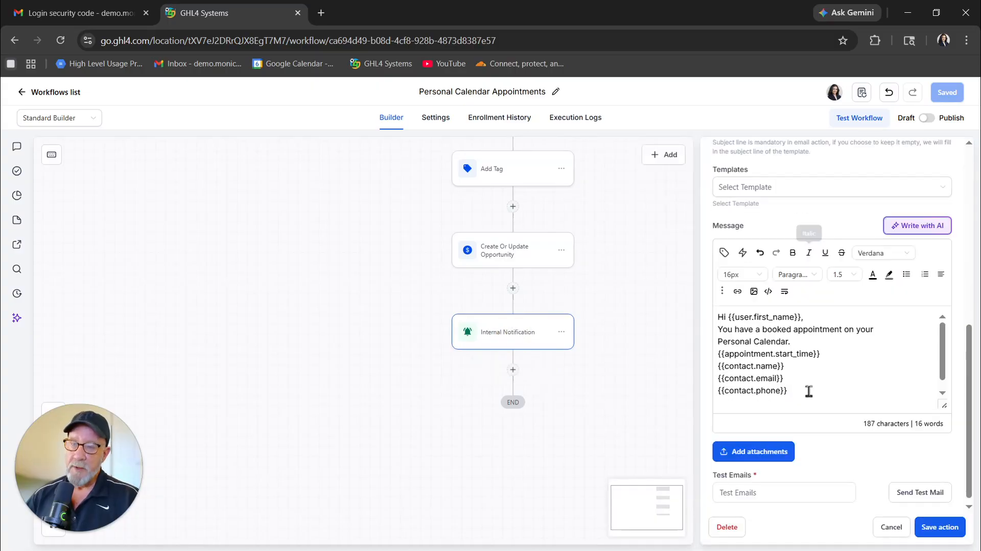
drag(789, 384, 718, 311)
right_click(748, 335)
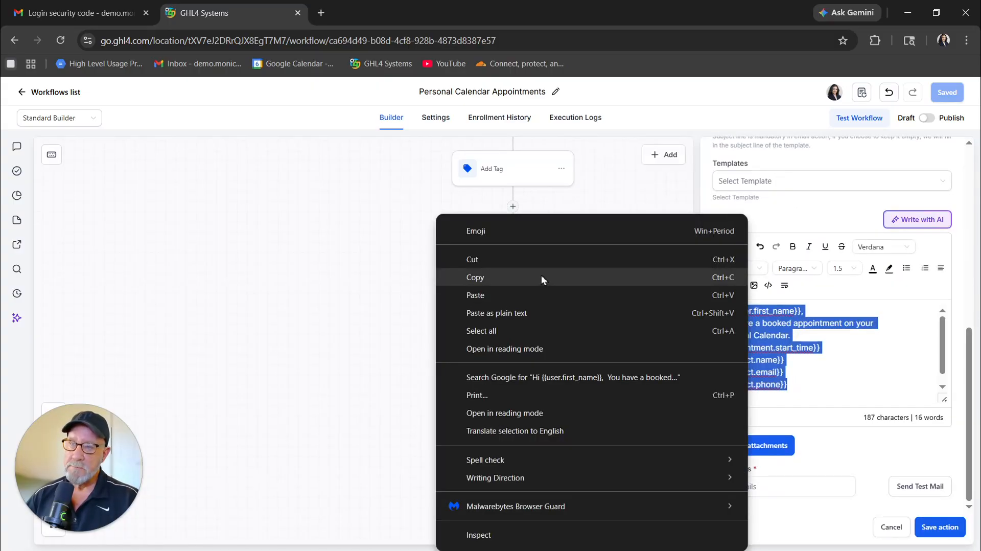
click(541, 276)
click(597, 310)
Add a second Internal Notification action at the end of the workflow, with type SMS sent to the Assigned User
click(514, 371)
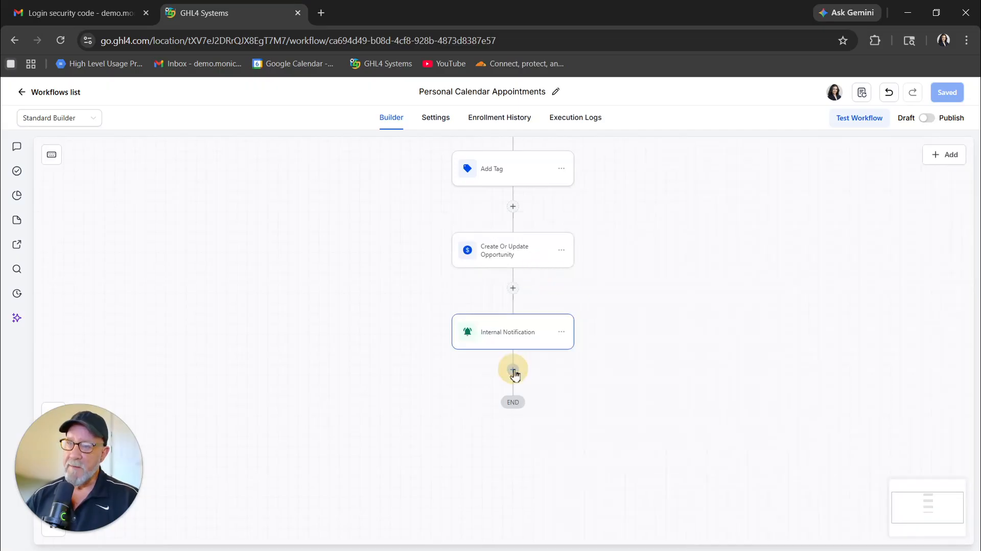
click(807, 276)
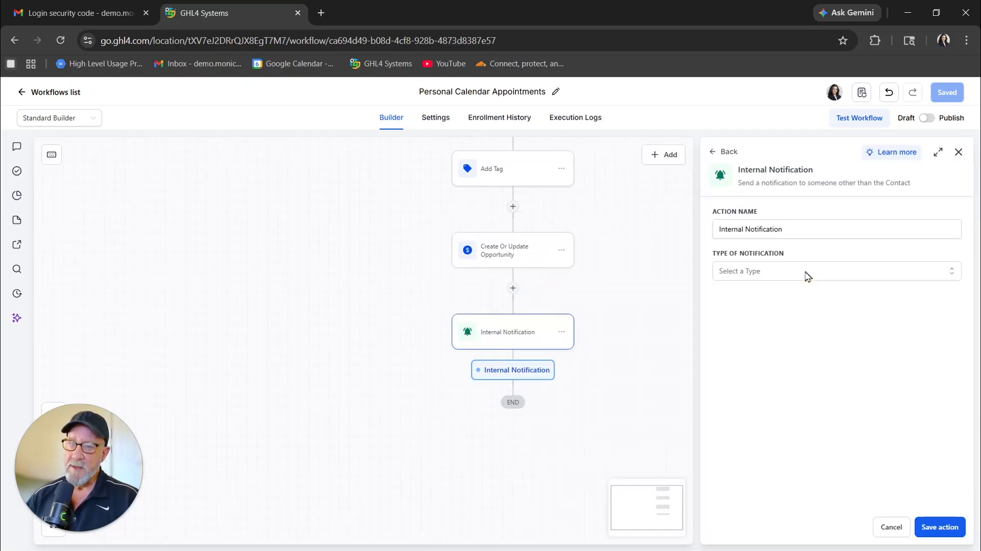
click(794, 271)
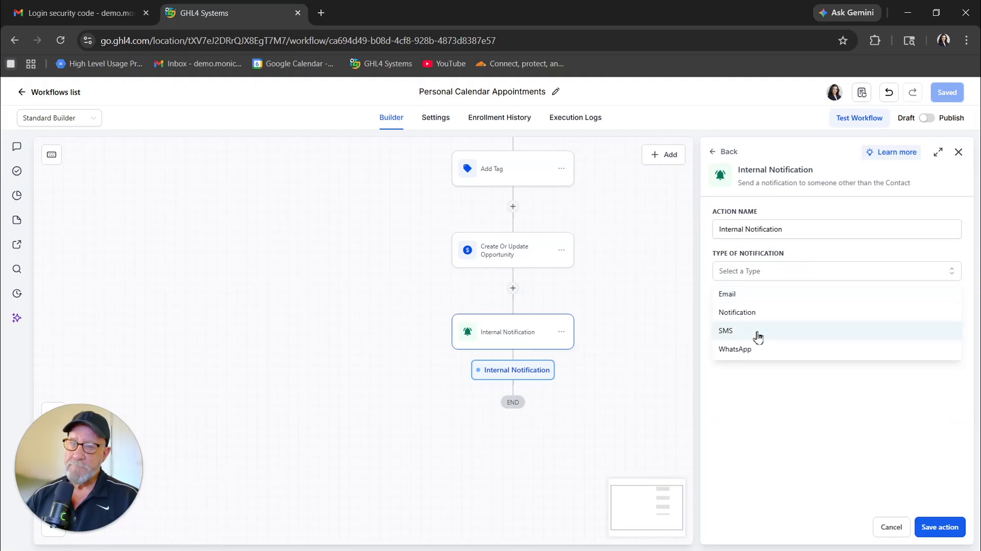
click(758, 332)
click(767, 318)
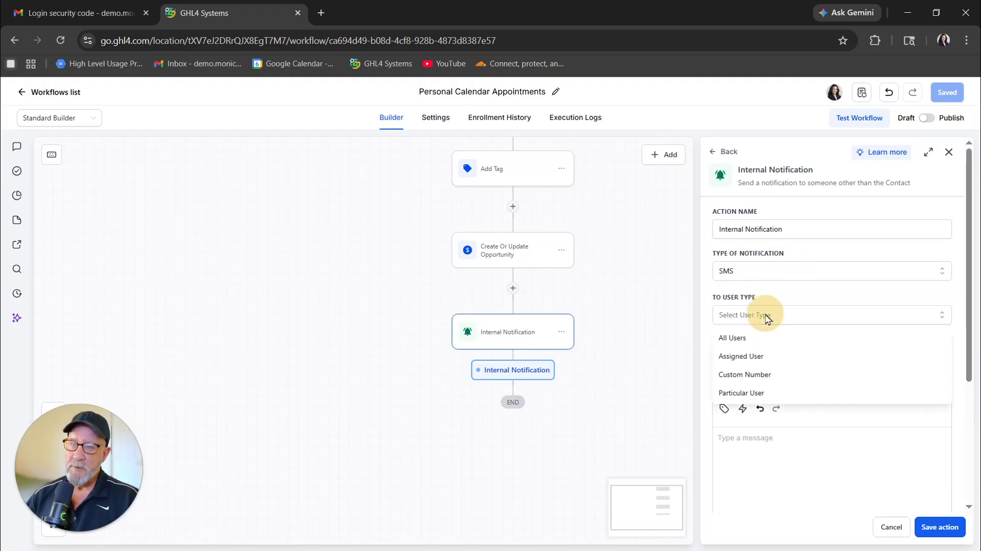
click(759, 355)
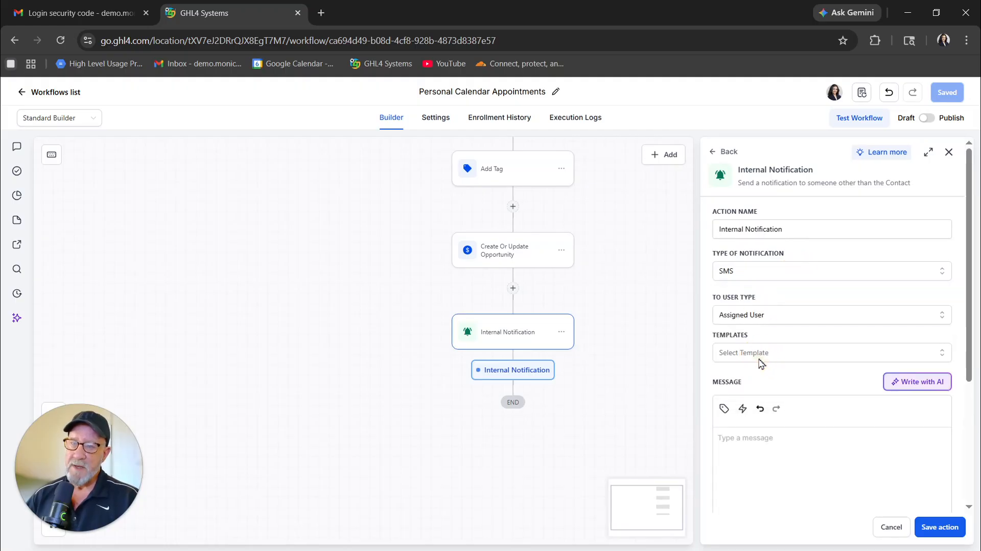
Paste the copied text as the SMS notification's message and save the action
right_click(744, 442)
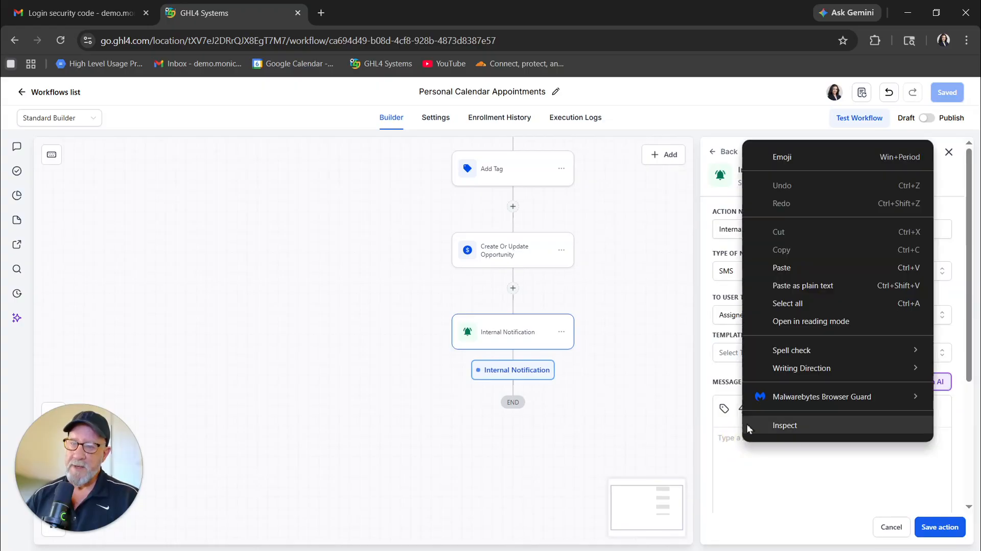
click(789, 275)
scroll(838, 457, down, 2)
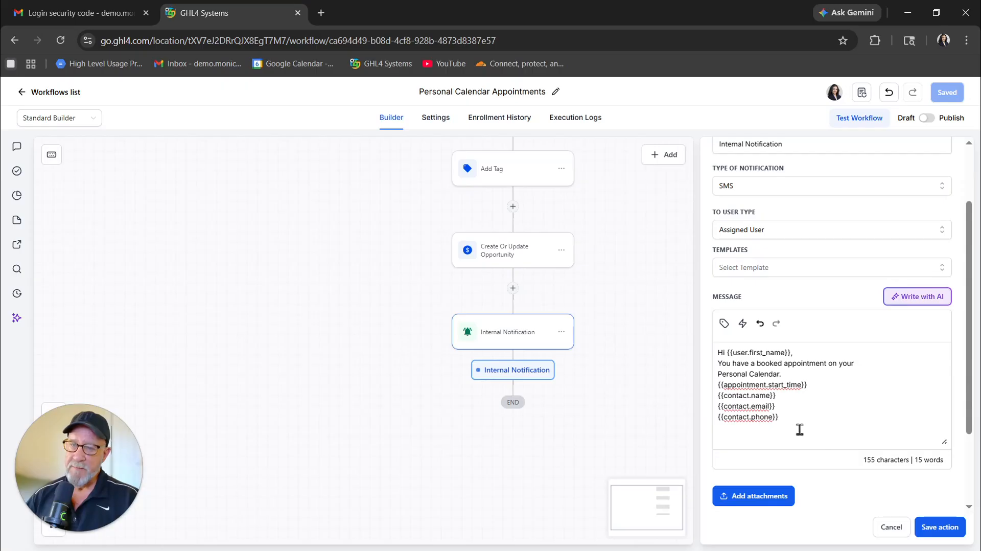
click(939, 526)
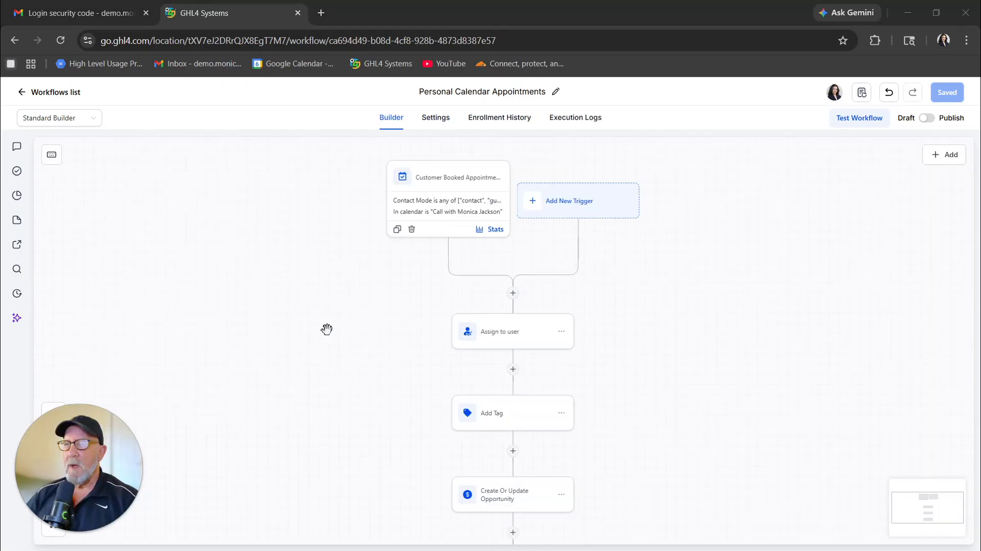
Add a Send Email action for the contact after the second Internal Notification
scroll(327, 329, down, 5)
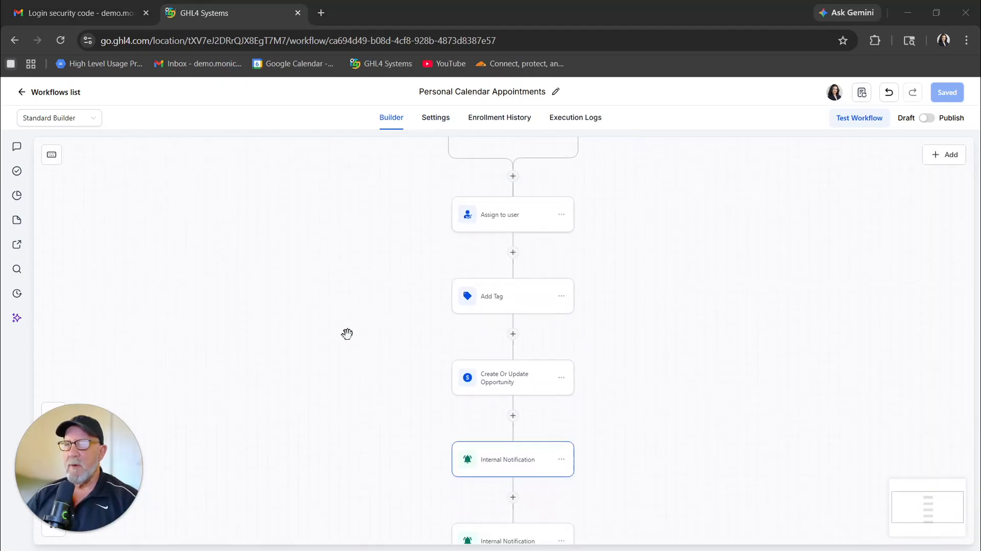
scroll(344, 335, down, 5)
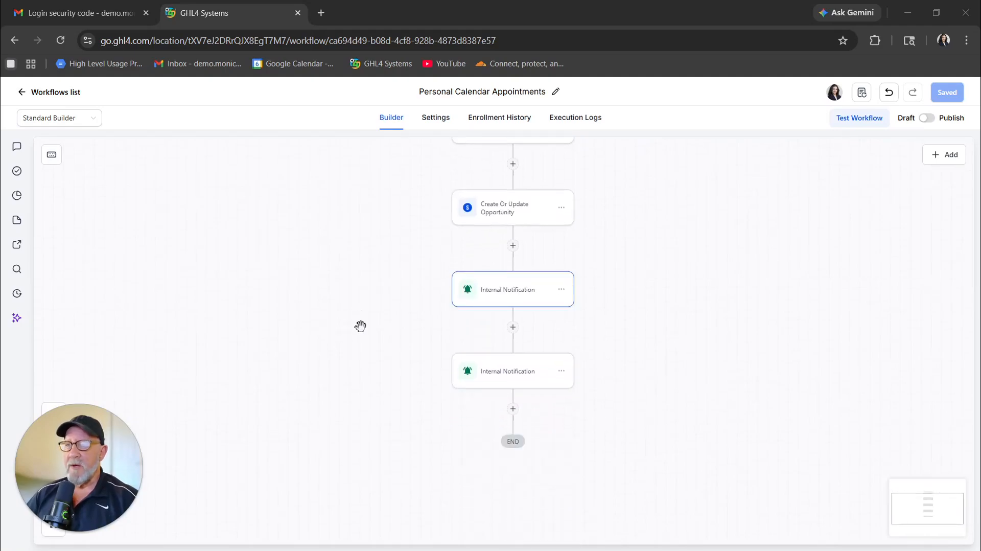
scroll(357, 328, down, 3)
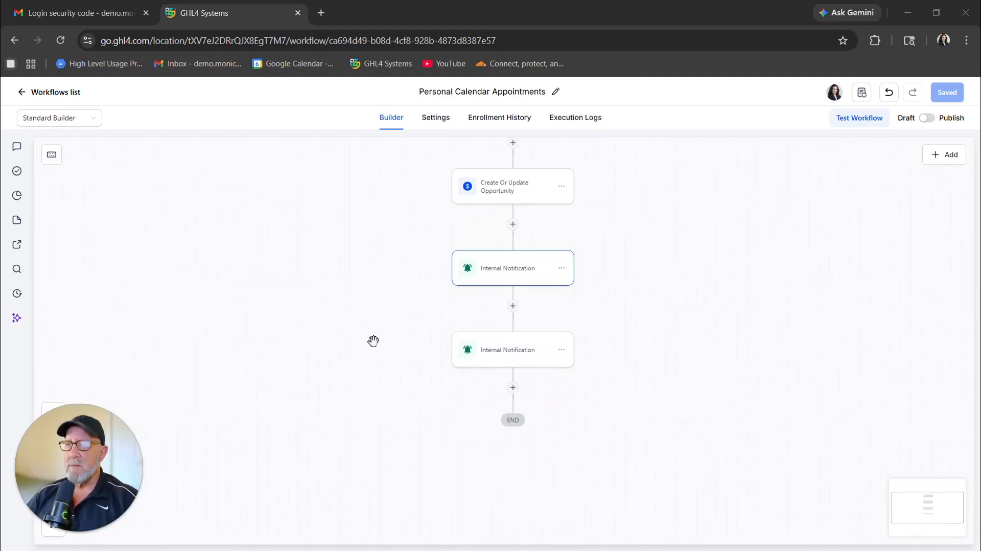
scroll(373, 340, down, 2)
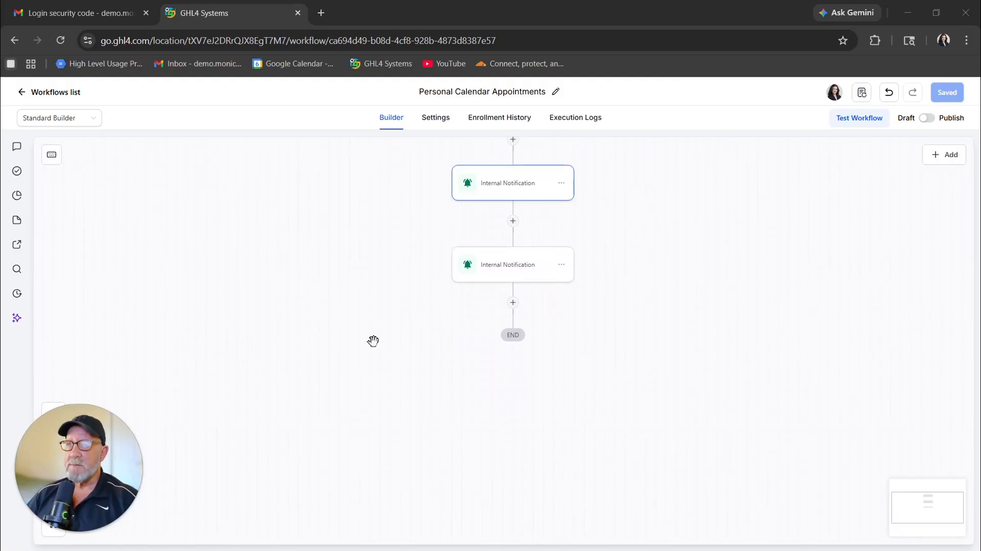
click(513, 303)
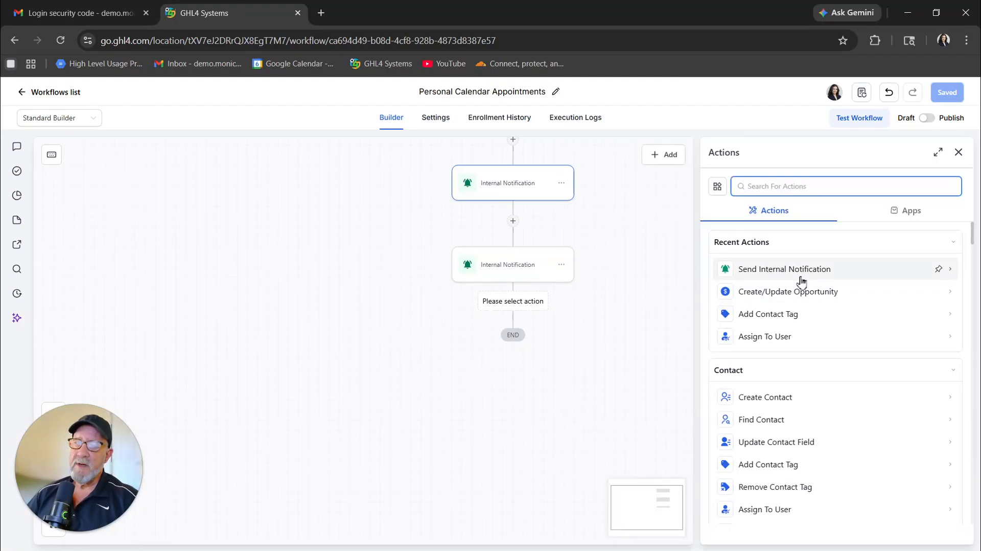
scroll(799, 277, down, 8)
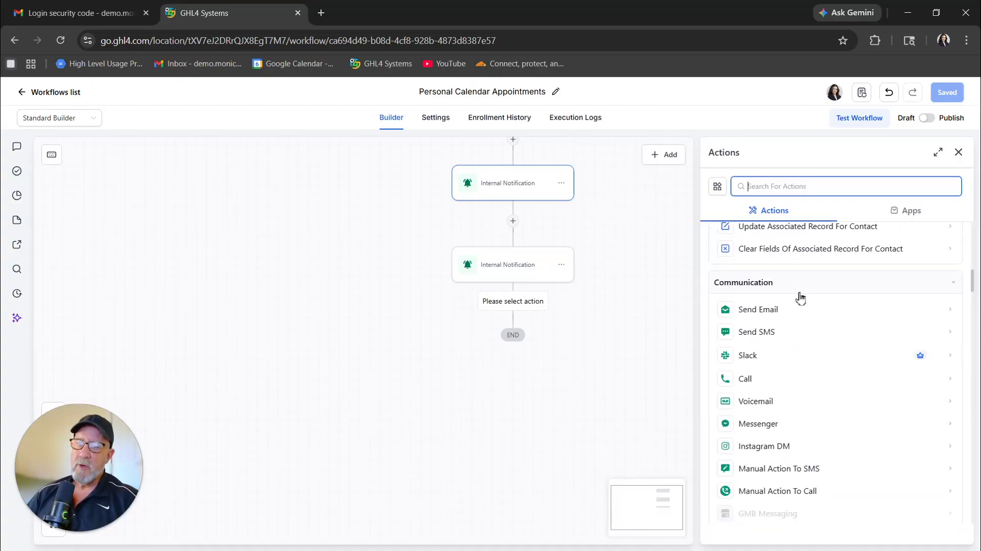
click(770, 312)
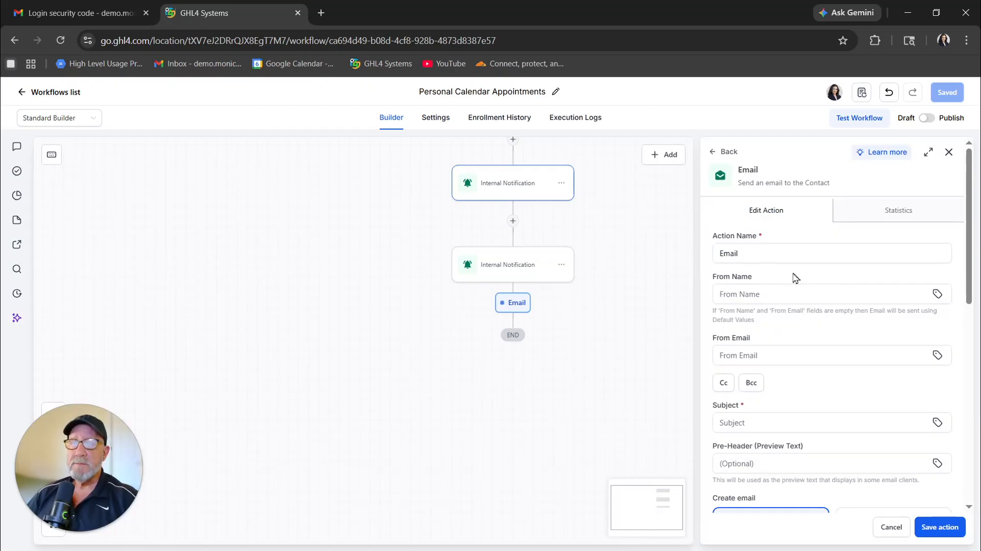
Set the contact email's subject to "Hi {{contact.first_name}}, Your Booking has been confirmed", using the contact's First Name custom value
scroll(796, 277, down, 1)
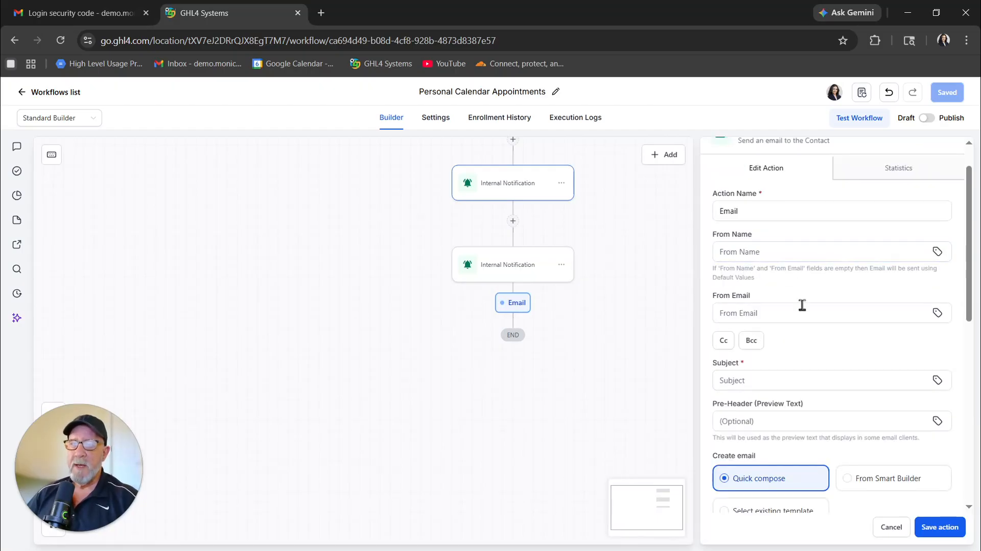
scroll(813, 322, down, 2)
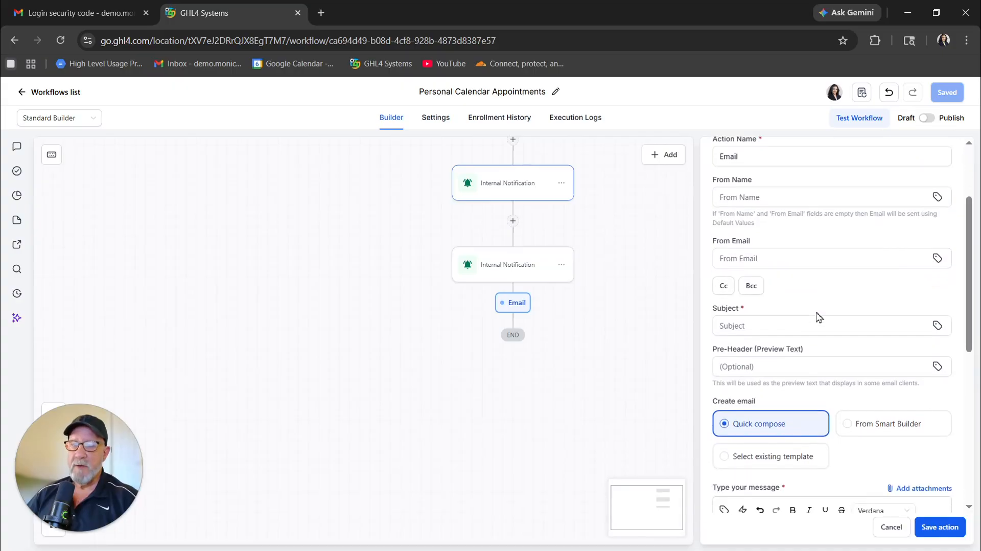
scroll(816, 316, down, 1)
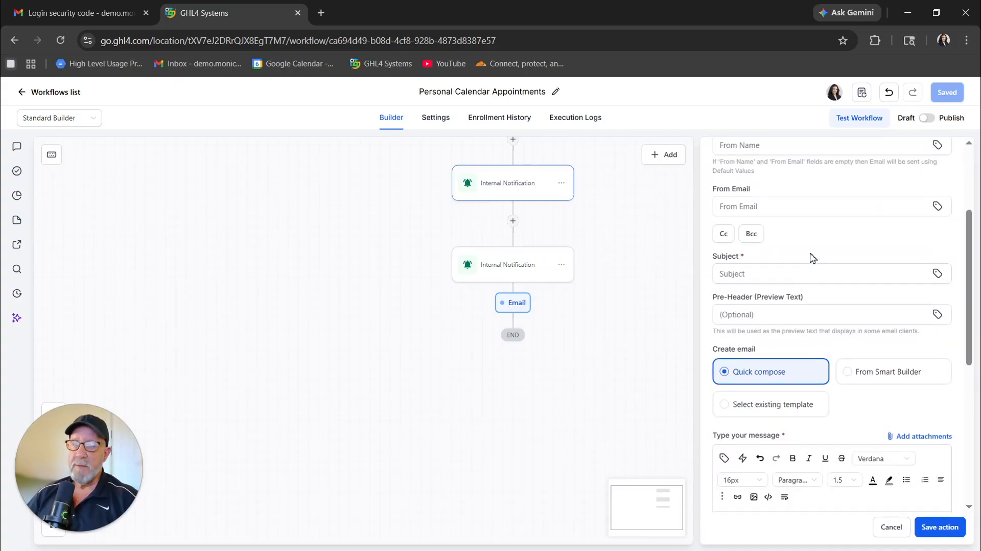
click(814, 274)
text(Hi Your Booking has been confirmed)
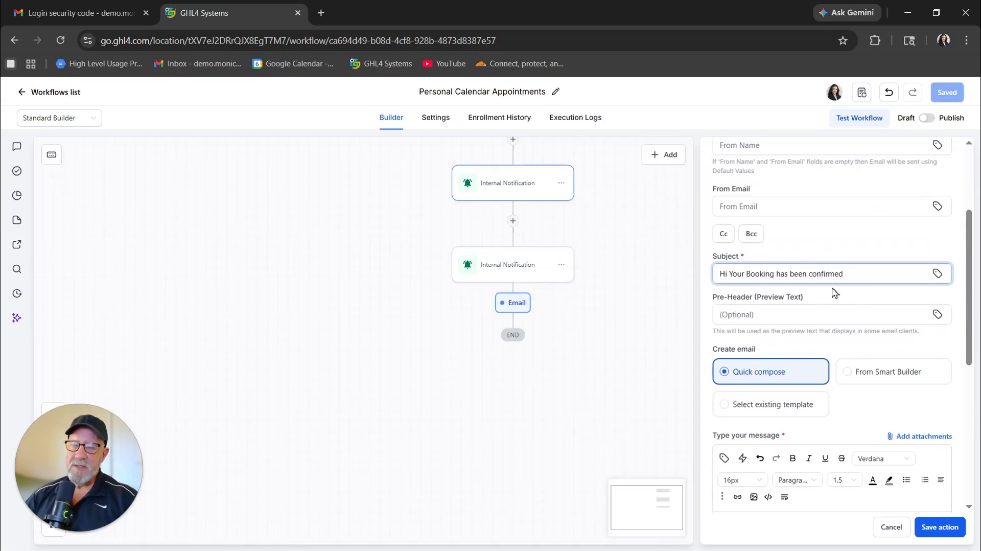
click(731, 275)
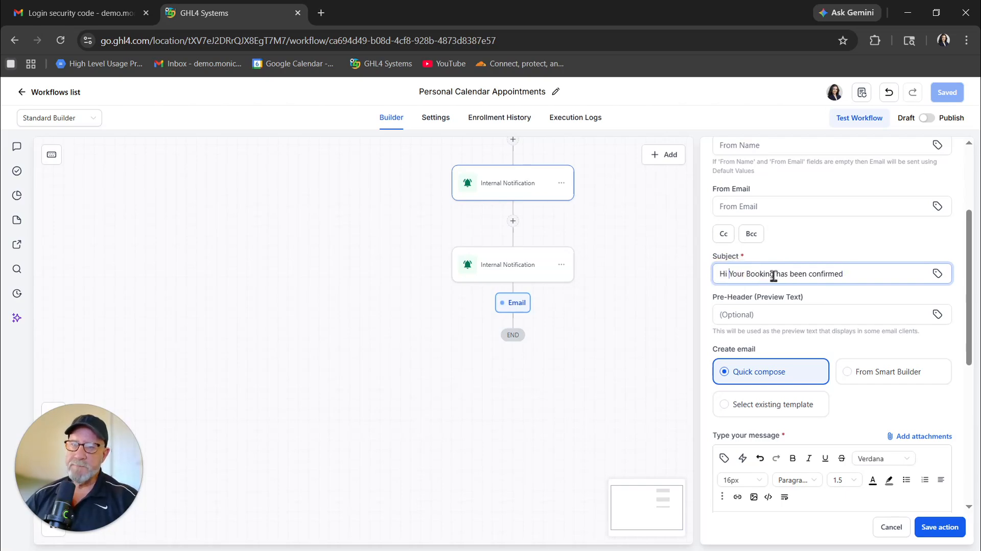
click(938, 274)
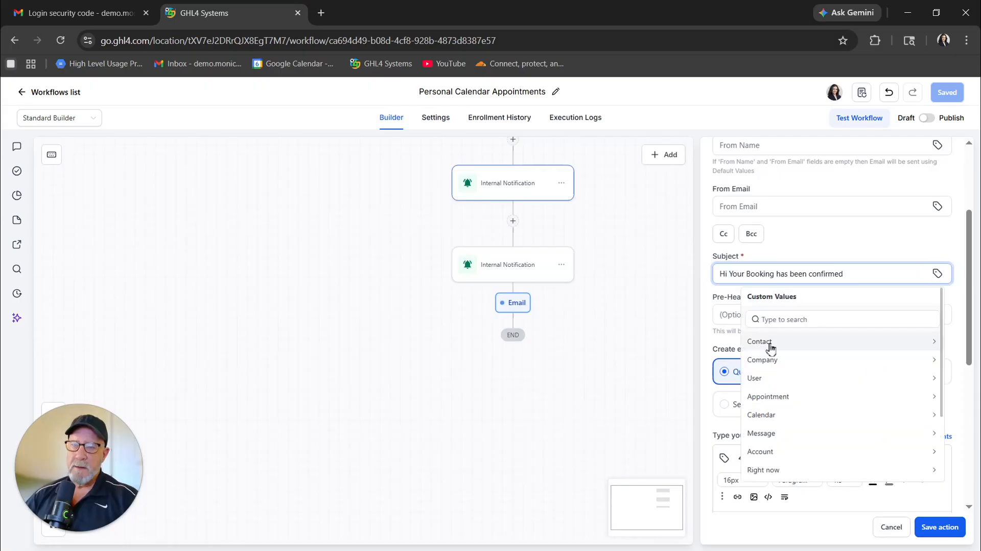
click(765, 343)
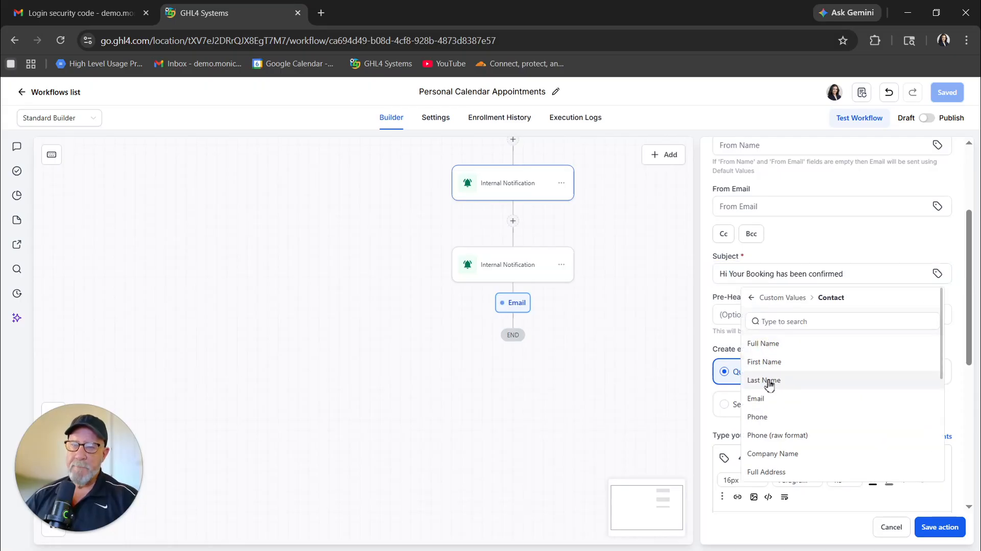
click(767, 362)
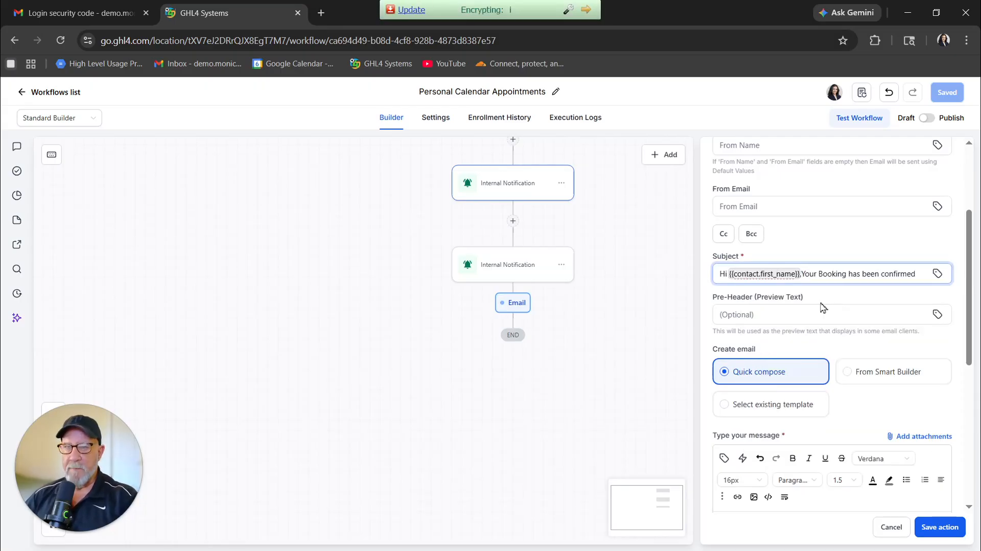
text(,)
Set the email's pre-header to "Your Appointment with {{user.name}} is confirmed!", using the user's Full Name custom value, and save the action
click(747, 313)
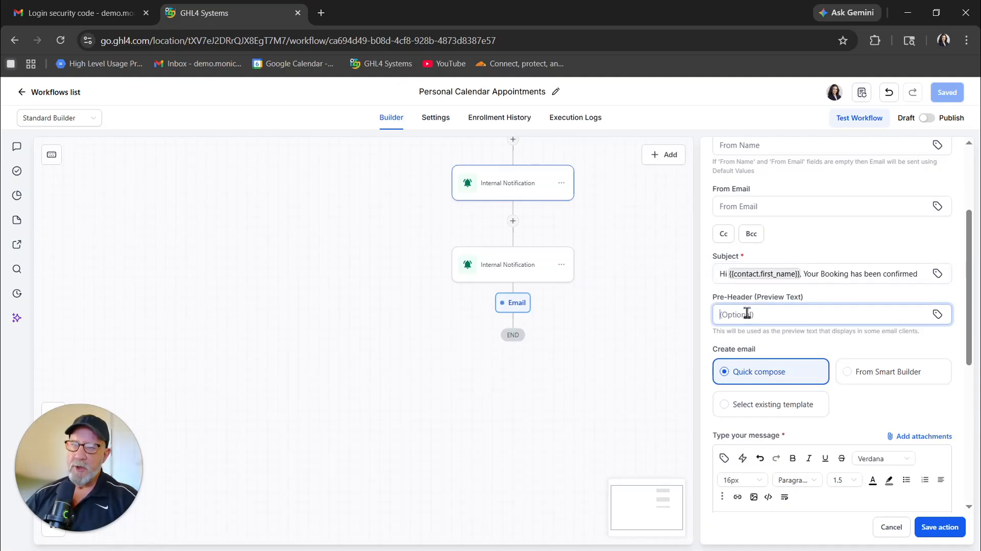
text(Your Appointment with is confirmed)
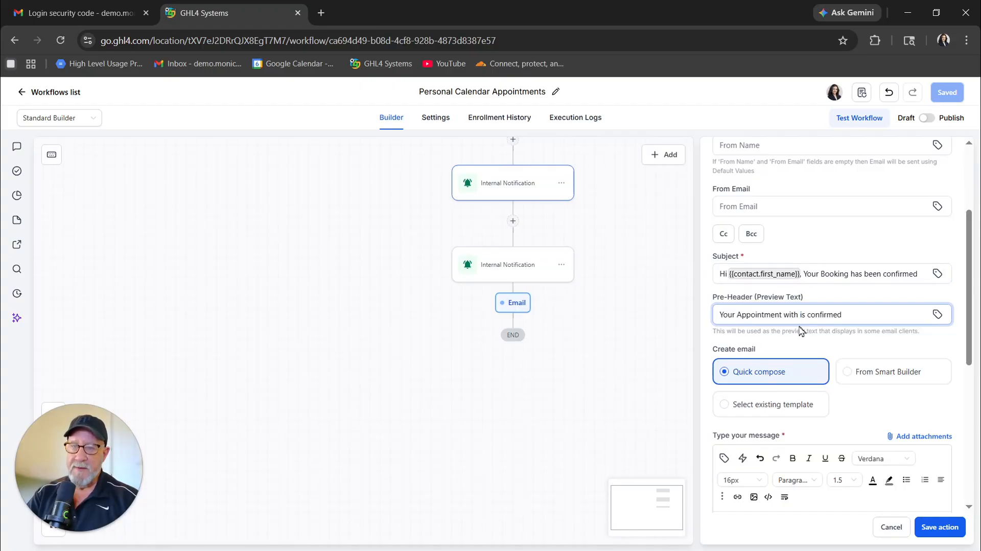
click(937, 314)
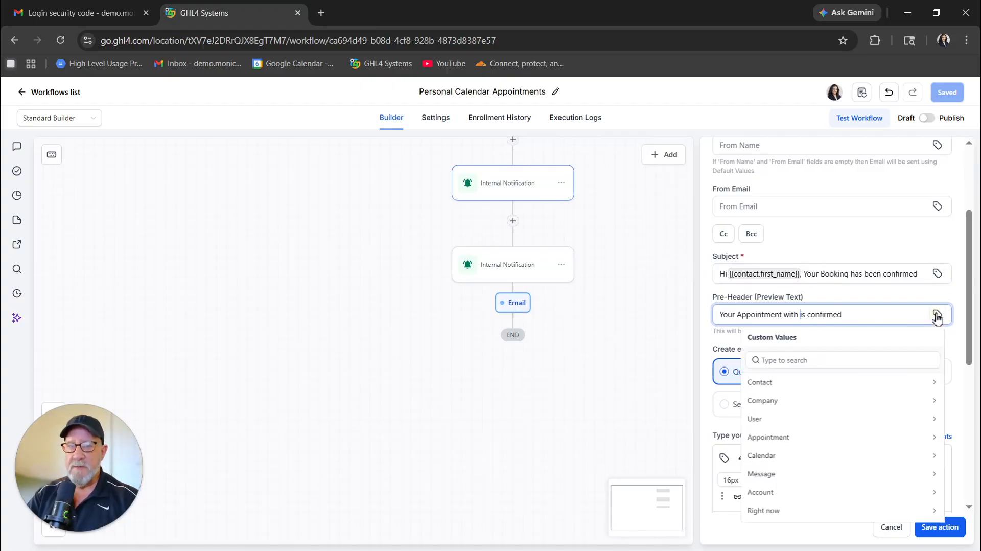
click(763, 422)
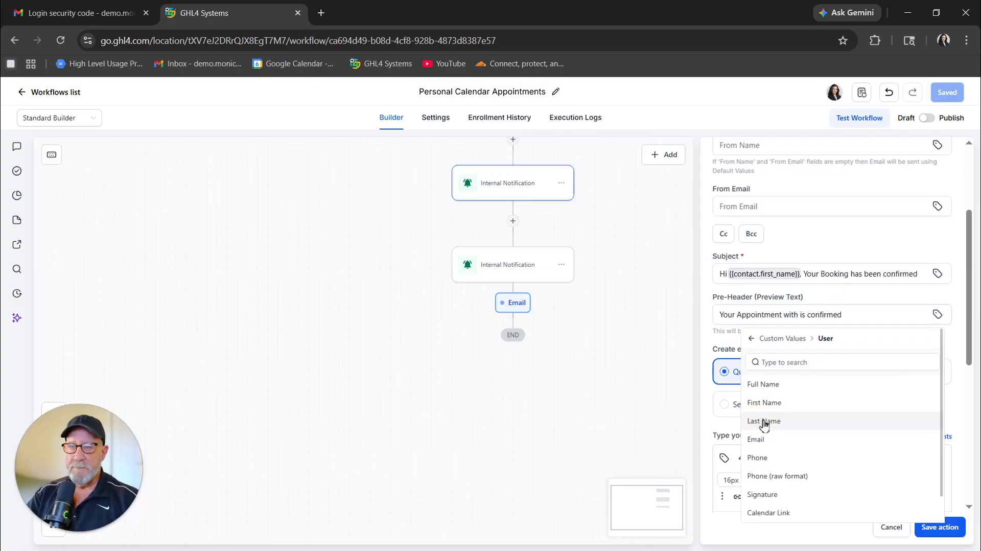
click(773, 391)
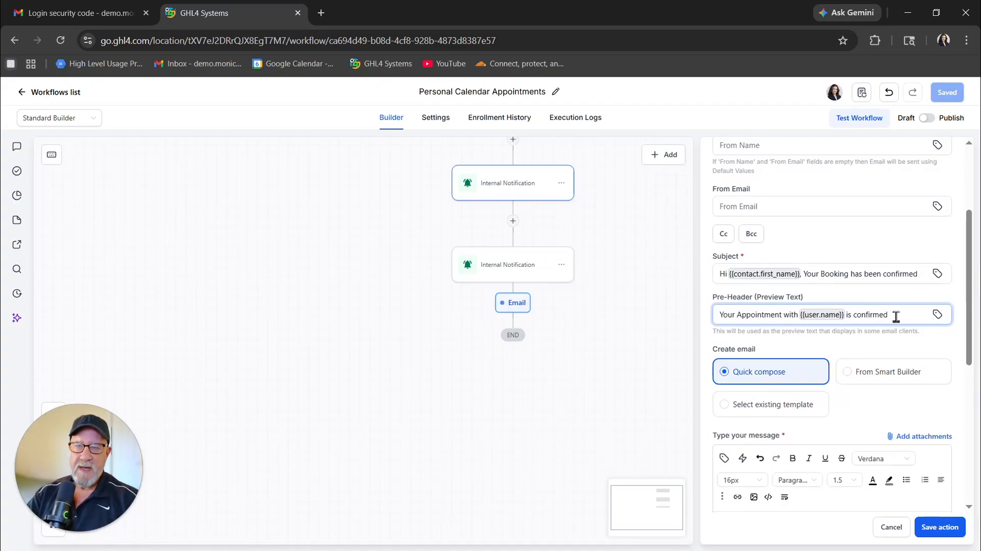
text(!)
scroll(825, 336, down, 2)
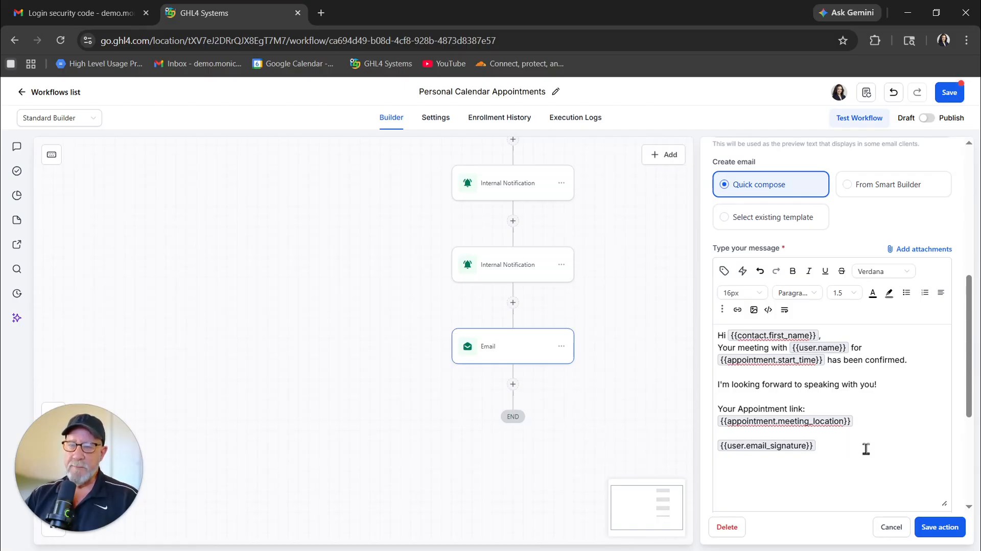
click(937, 528)
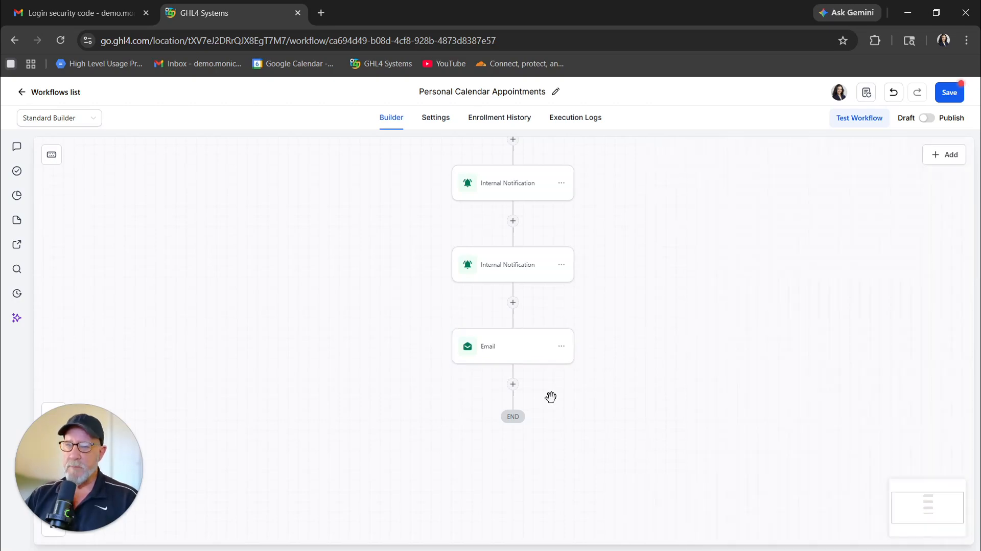
Add a Send SMS action for the contact after the Email action
click(513, 384)
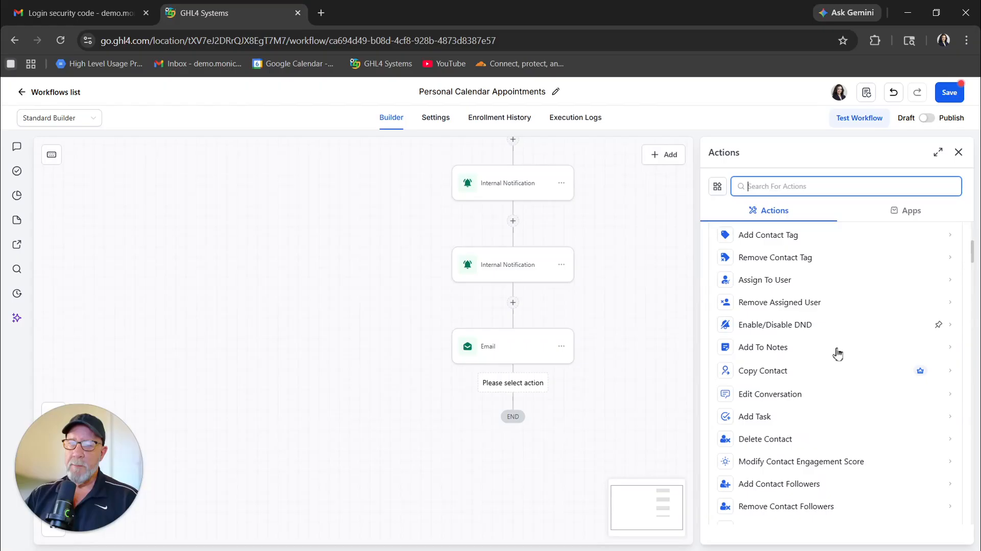
scroll(833, 353, down, 5)
scroll(832, 352, down, 3)
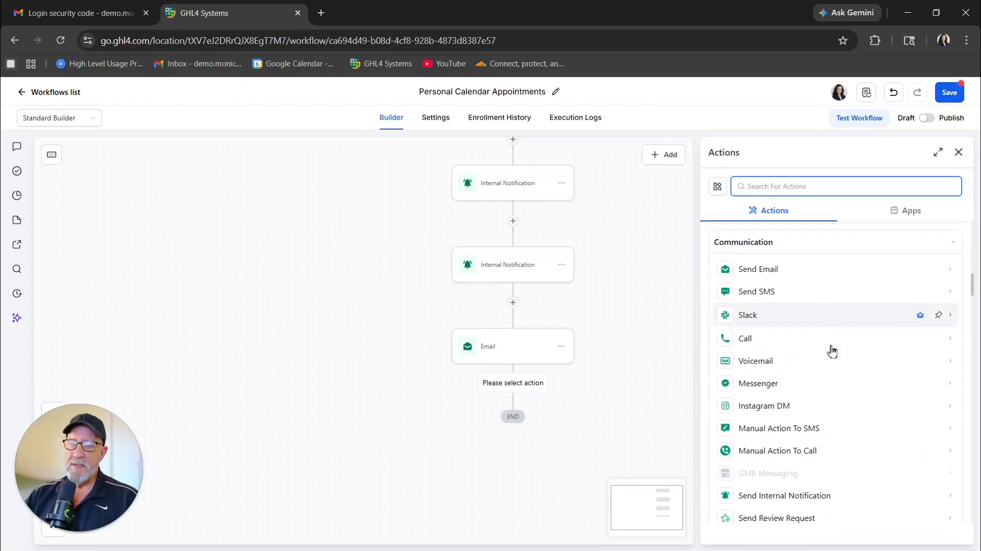
click(776, 295)
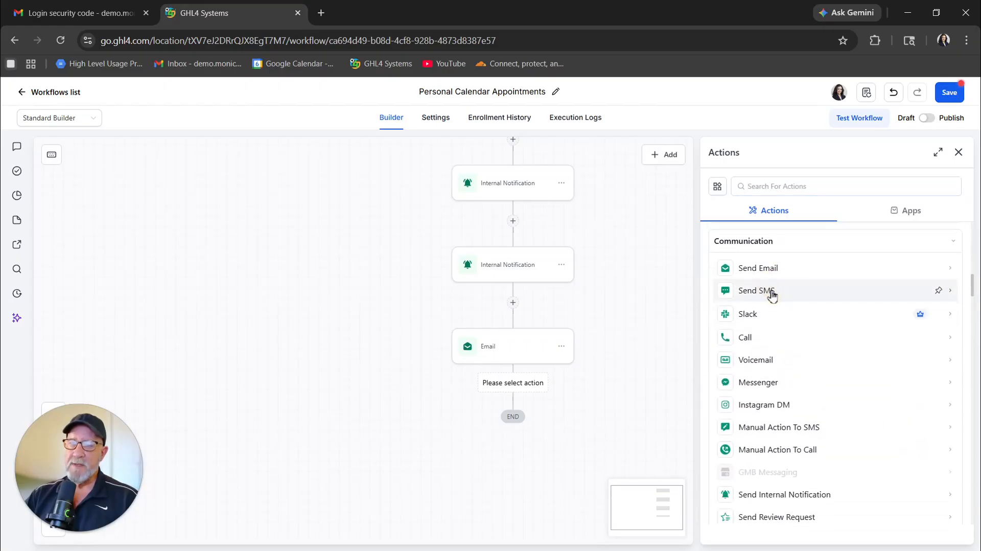
Enter the SMS message confirming the meeting with {{user.name}} for {{appointment.start_time}}, including the {{appointment.meeting_location}} link and a {{user.first_name}} sign-off
click(858, 444)
text(Hi {{contact.first_name}}, Your meeting with {{user.name}} for {{appointment.start_time}} has been confirmed.  I'm looking forward to speaking with you!  Your Appointment link: {{appointment.meeting_location}}  {{user.first_name}})
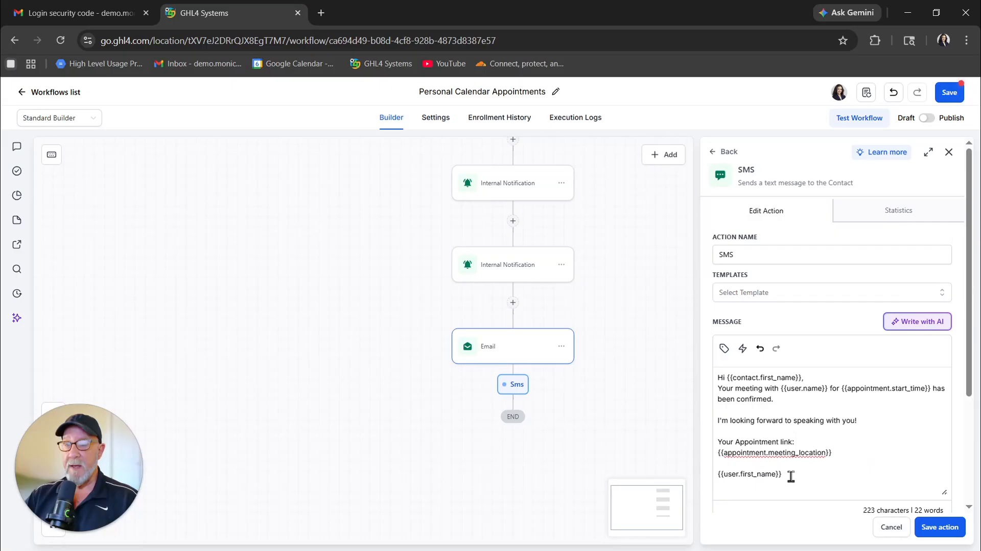
drag(792, 478, 714, 483)
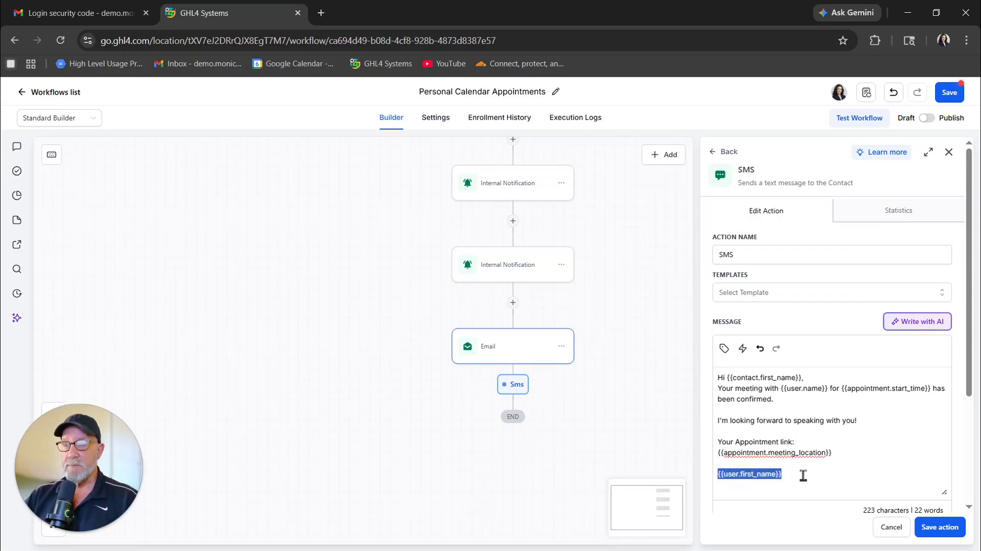
click(823, 474)
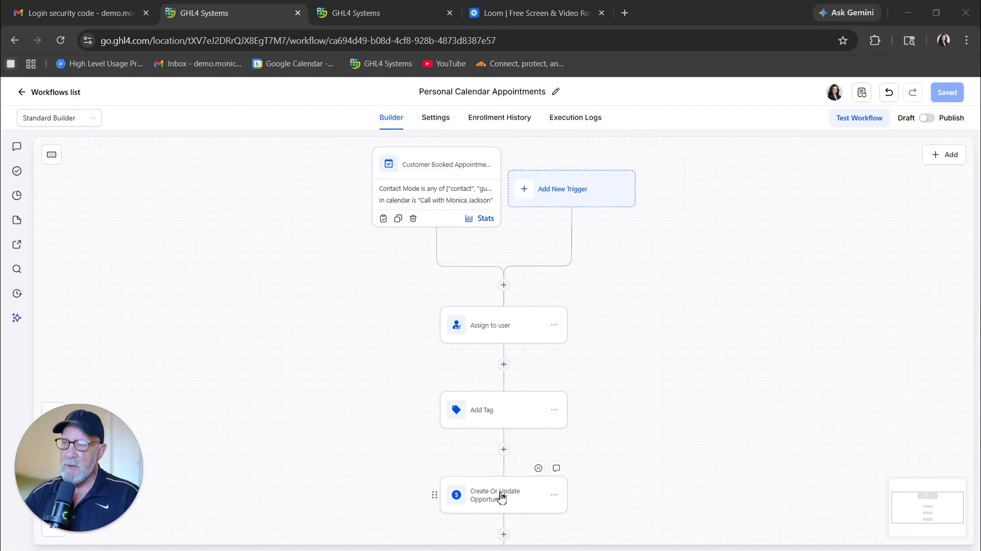
Review the workflow's sequence of actions from the trigger down to the first reminder email and SMS
scroll(498, 493, down, 1)
scroll(403, 475, down, 5)
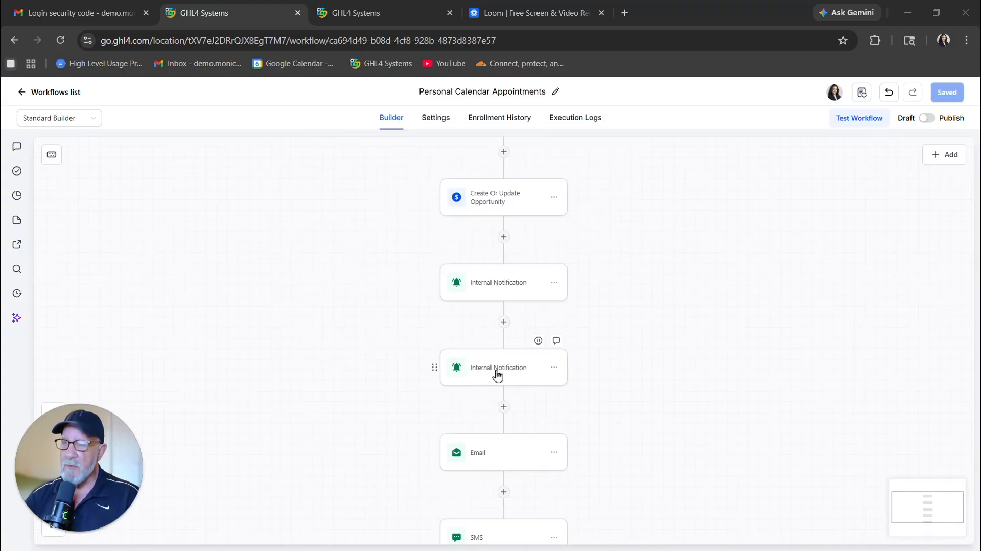
scroll(497, 376, down, 1)
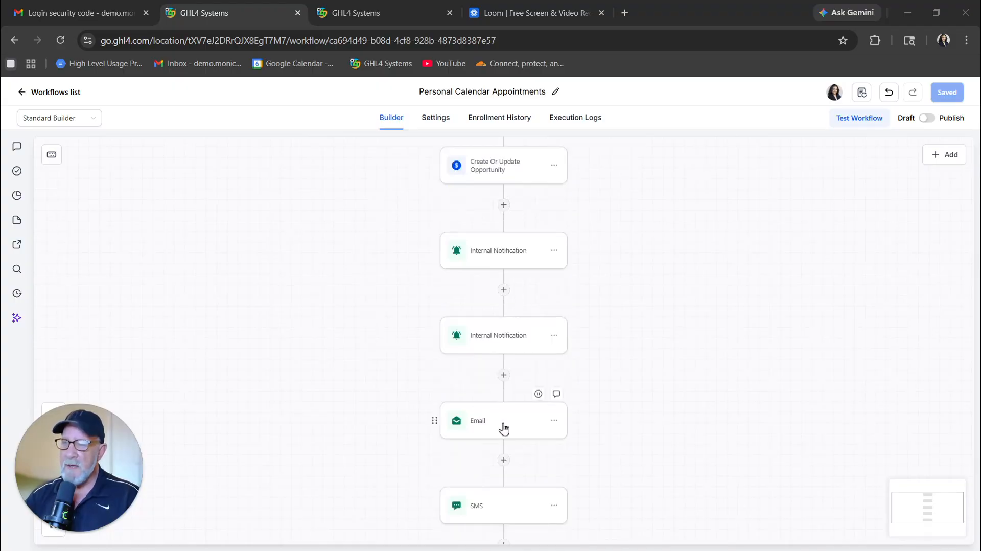
scroll(501, 424, down, 2)
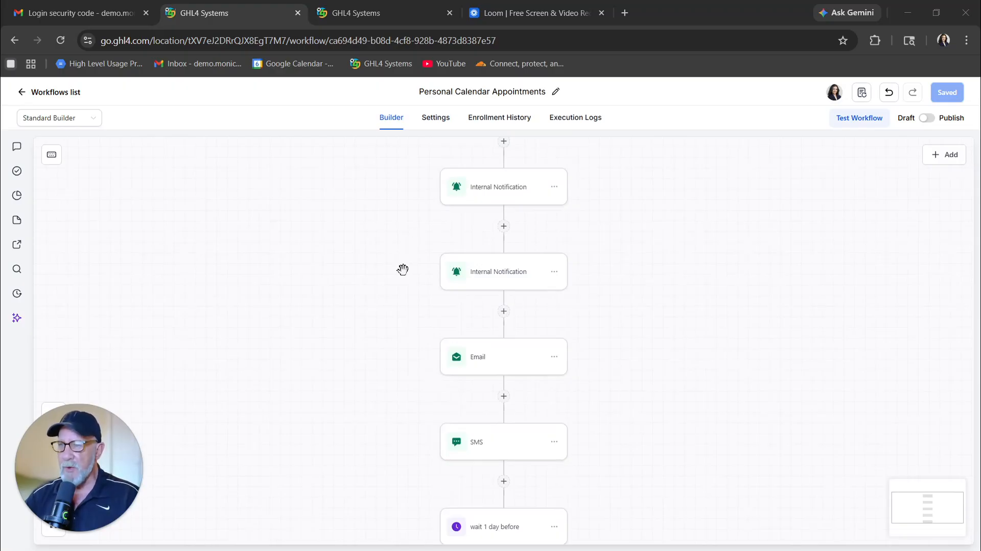
scroll(402, 270, up, 1)
scroll(387, 272, down, 4)
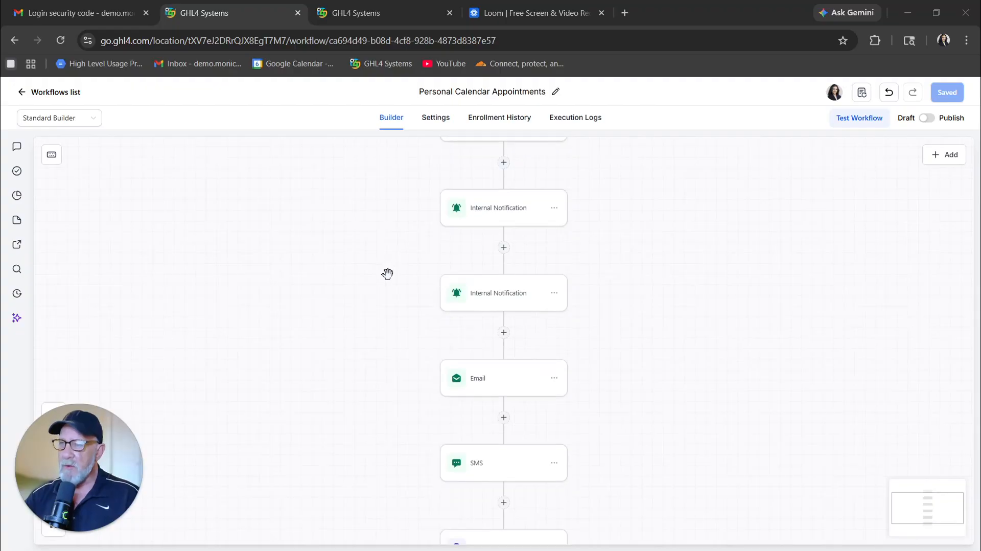
scroll(380, 281, down, 3)
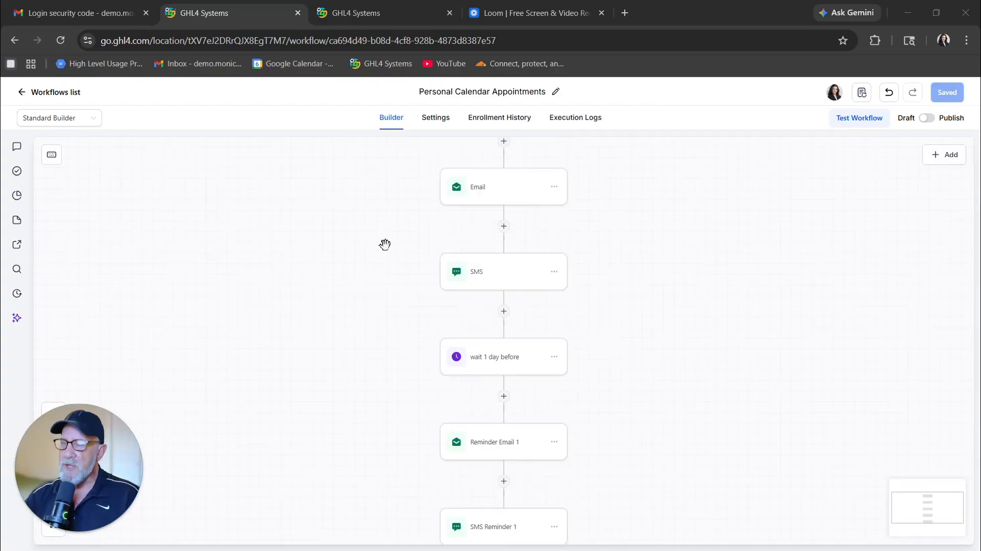
scroll(385, 244, down, 2)
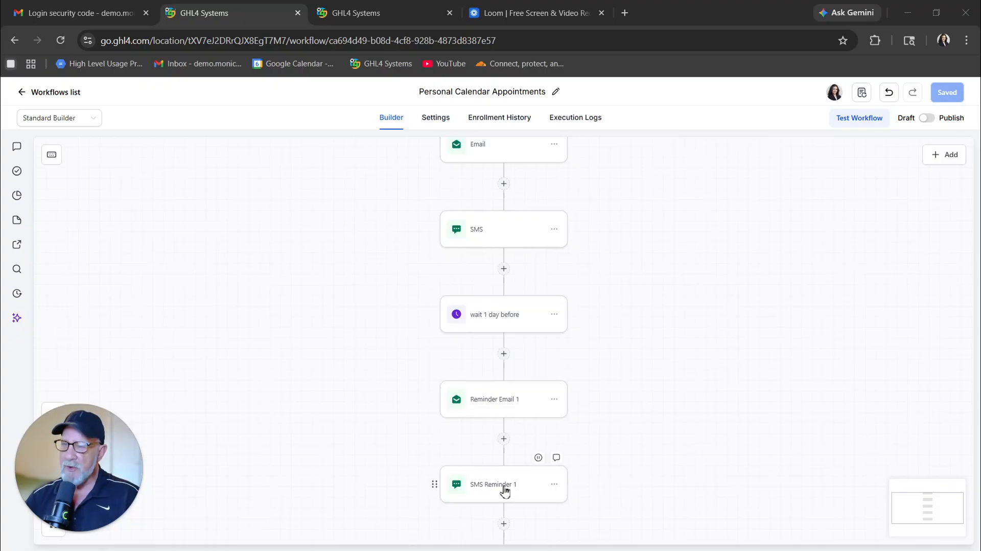
Examine the event time and timing settings of the "wait 1 day before" action
click(505, 269)
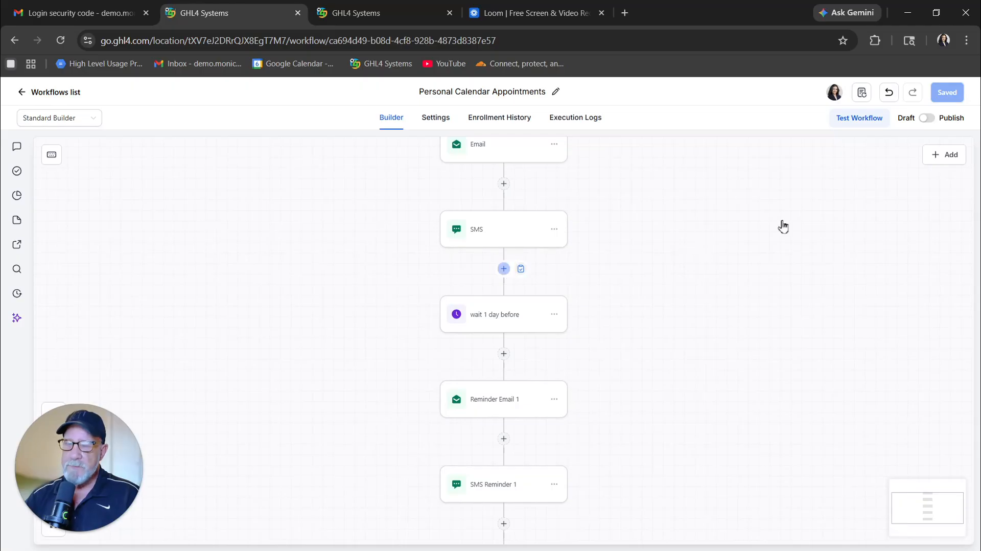
click(765, 415)
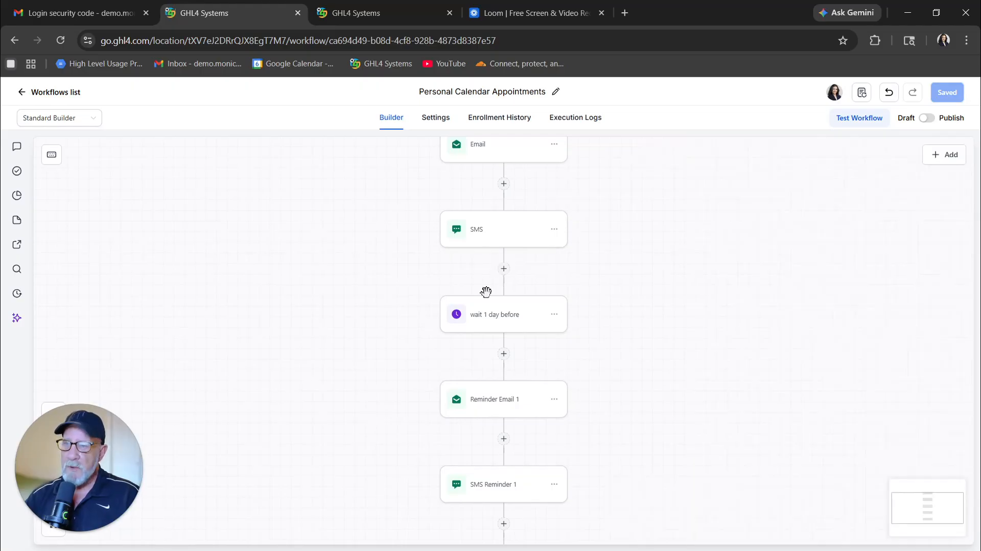
click(507, 315)
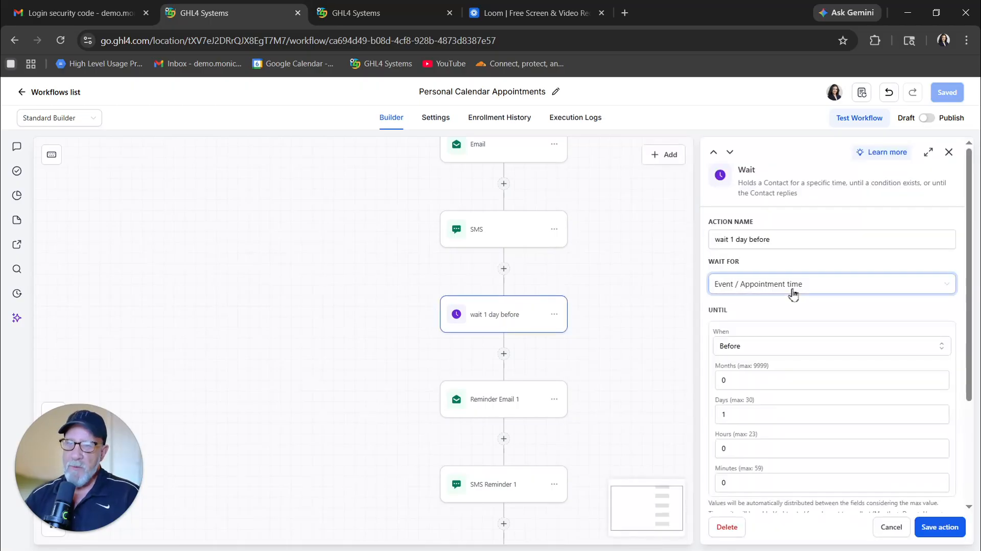
scroll(771, 324, down, 1)
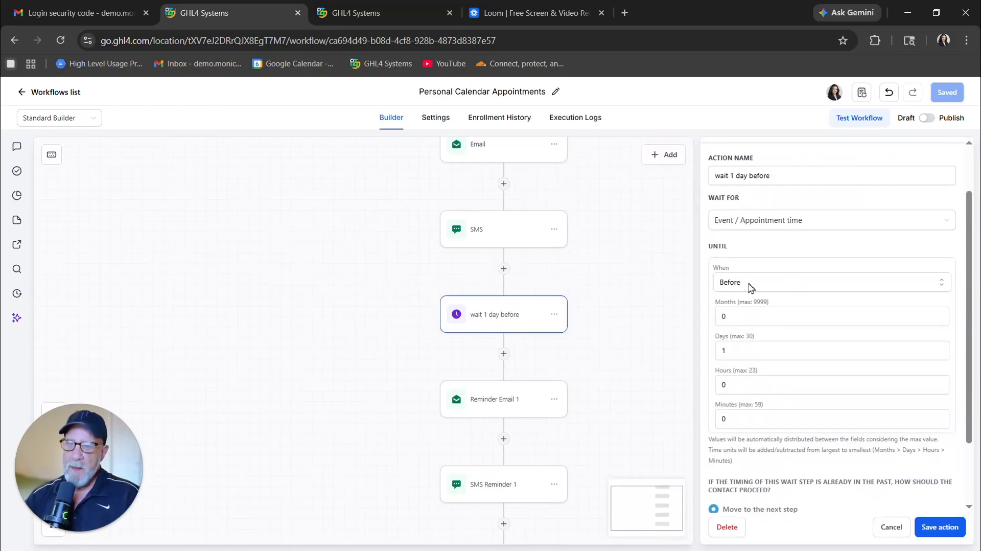
click(756, 349)
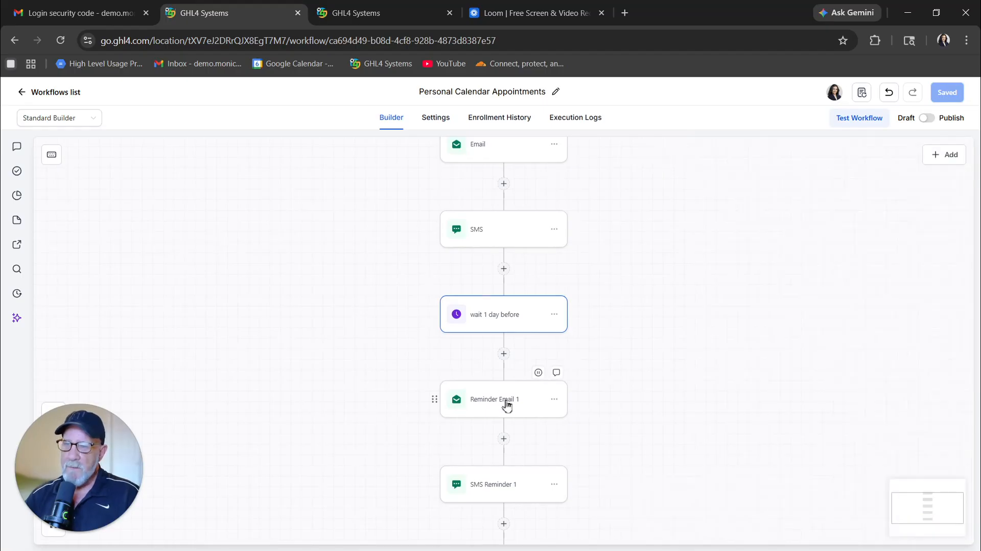
Examine the subject and message of the Reminder Email 1 action
click(504, 401)
click(505, 404)
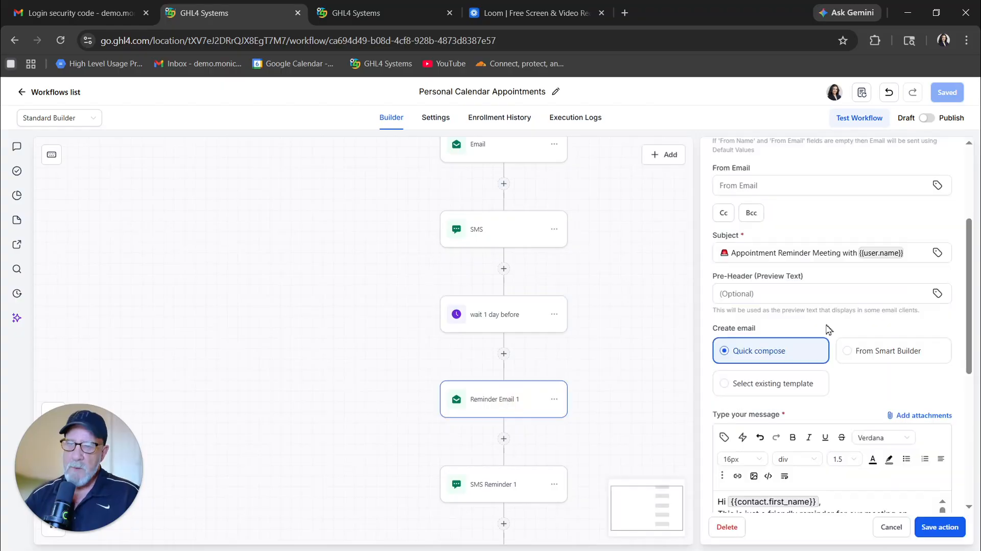
scroll(832, 318, down, 1)
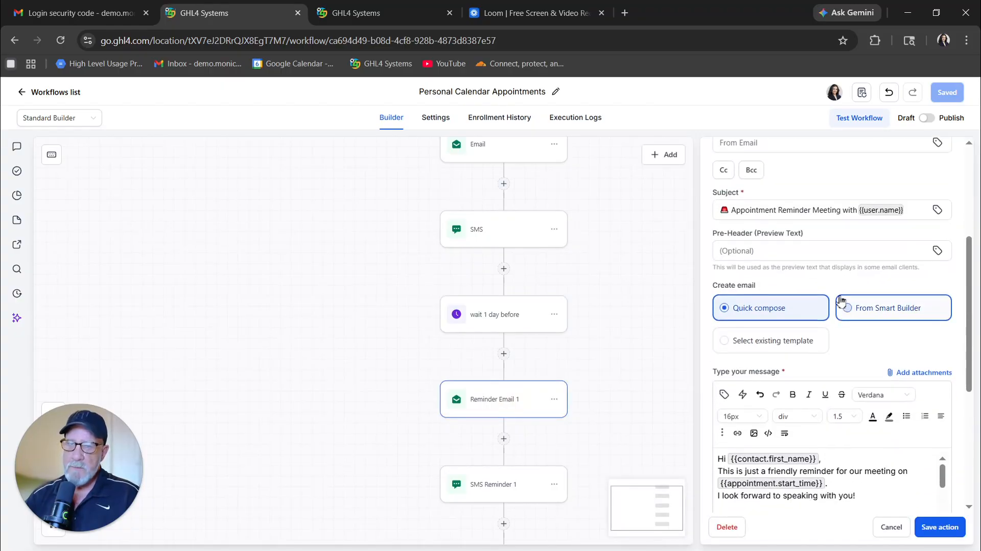
click(852, 220)
scroll(838, 252, down, 4)
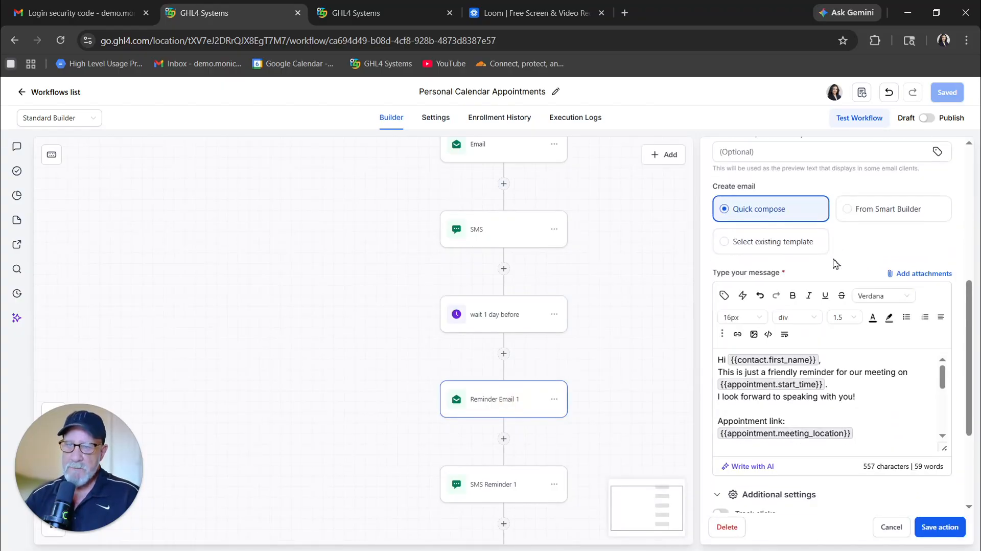
Examine the remaining reminder actions: SMS Reminder 1, "wait 1 hour before", the Internal Notification and SMS Reminder (Day Of)
click(891, 526)
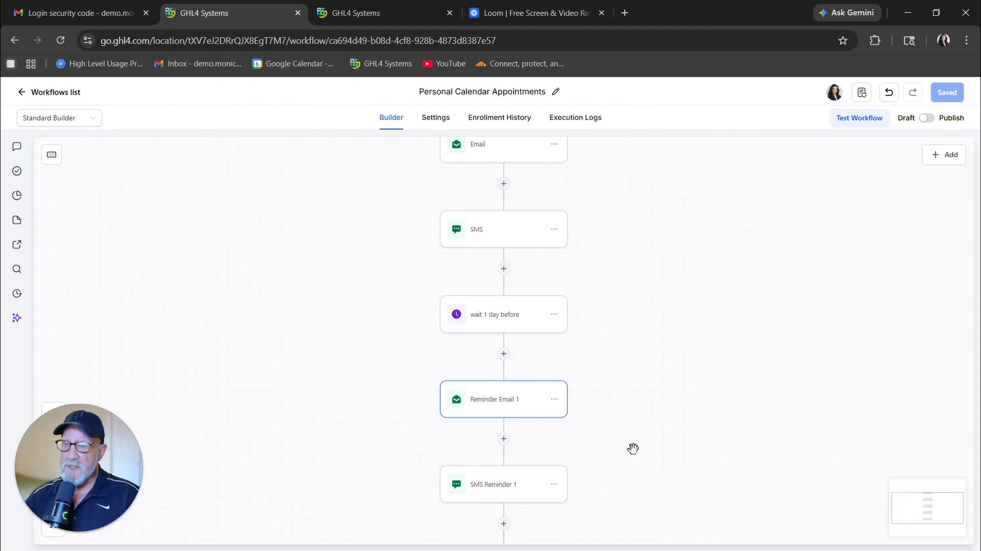
click(503, 486)
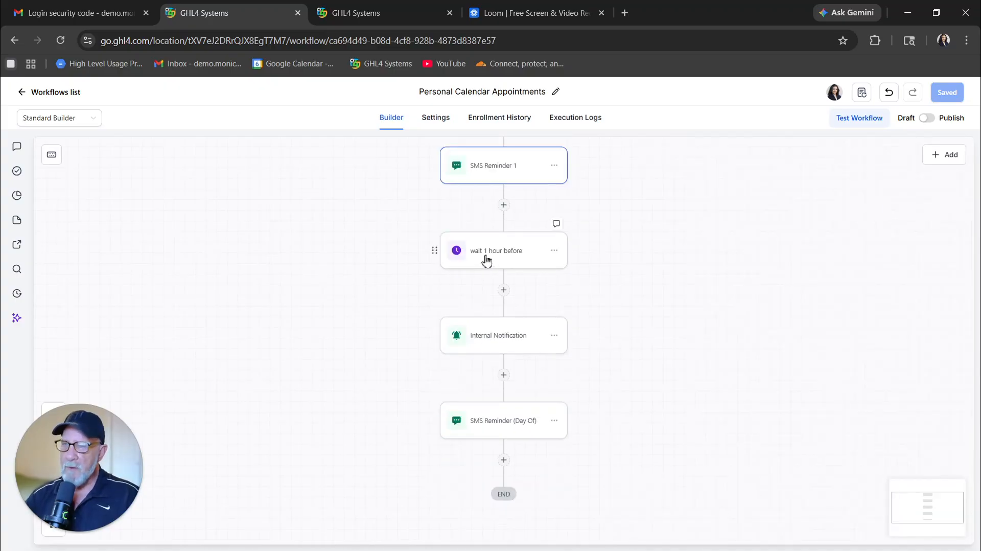
click(485, 261)
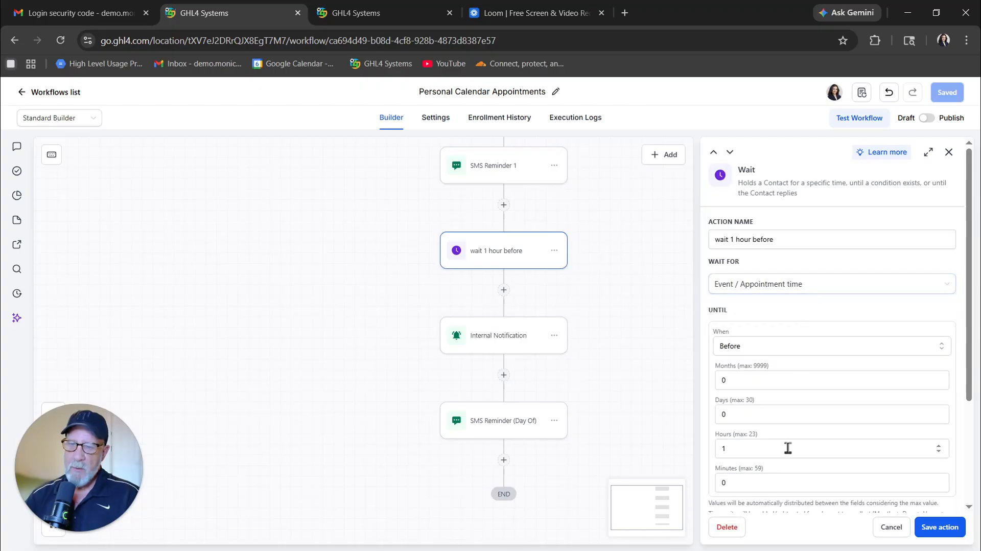
click(497, 342)
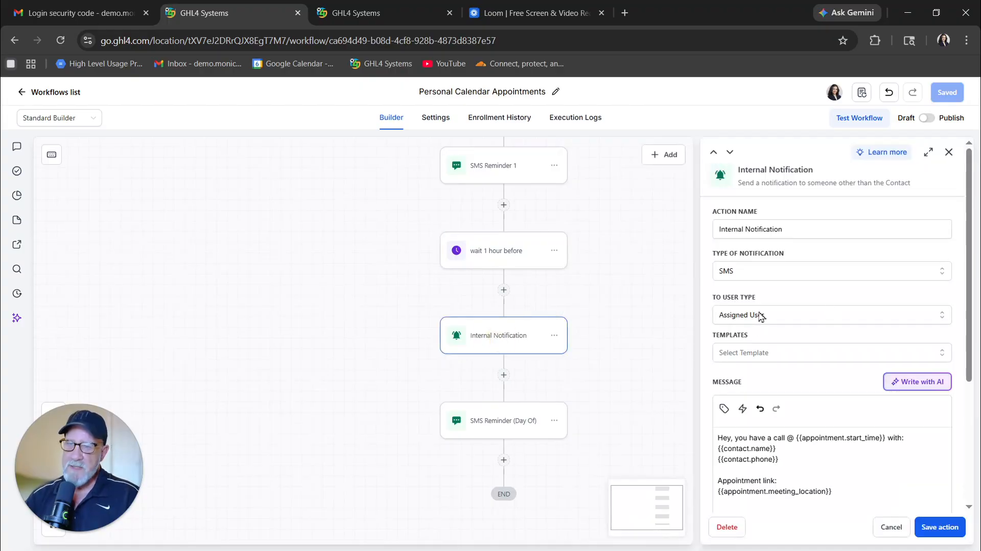
click(658, 379)
click(506, 424)
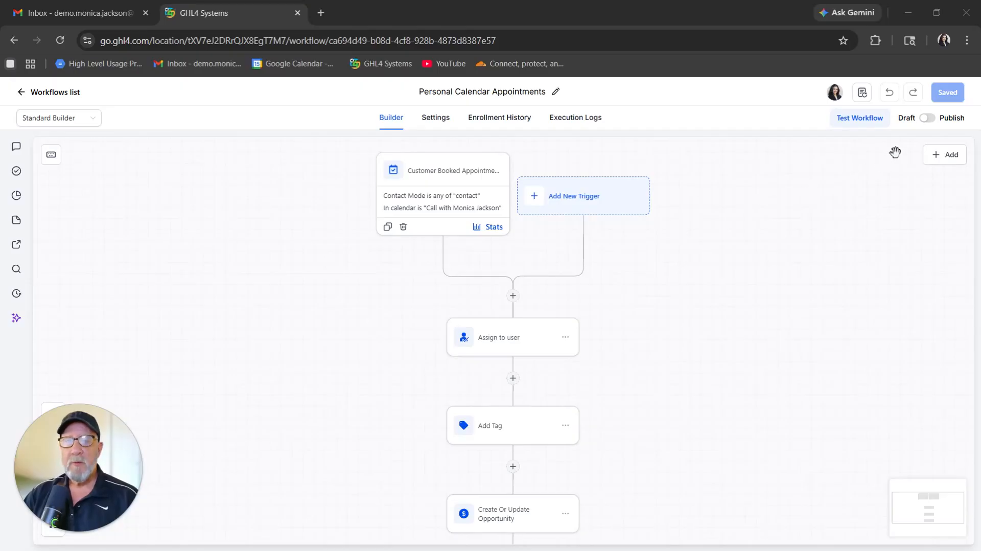
Switch the Personal Calendar Appointments workflow from Draft to Publish, save it and return to the workflows list
click(931, 121)
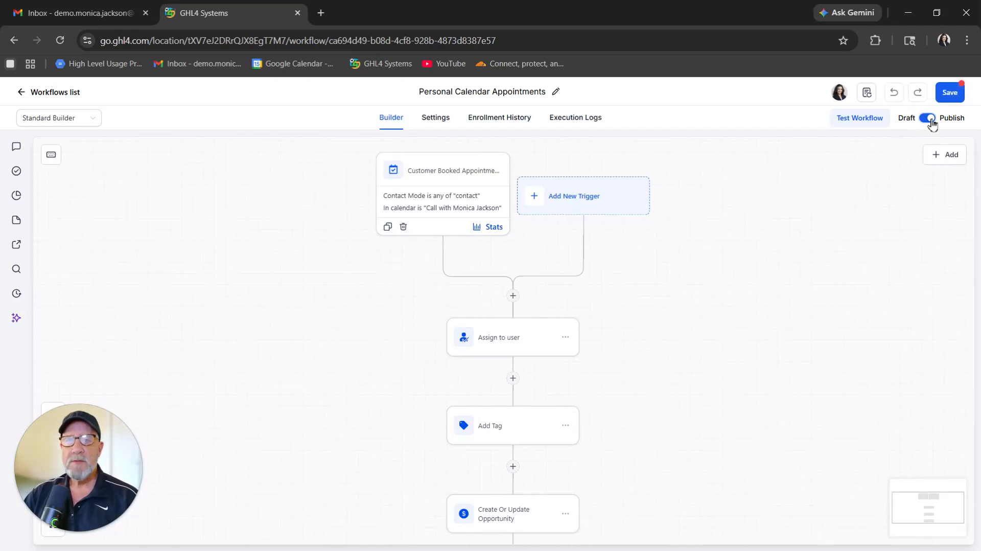
click(947, 96)
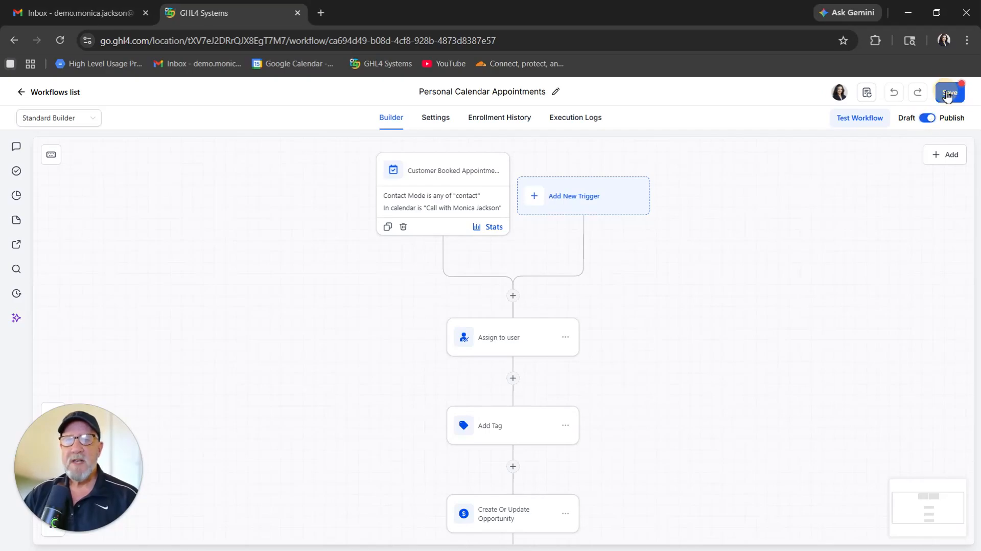
click(23, 92)
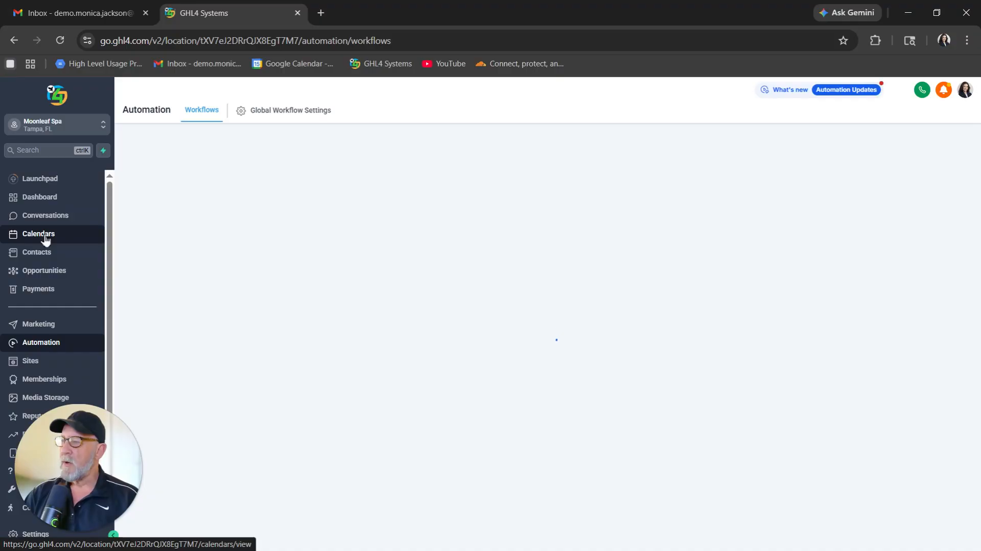
Copy the scheduling link of the 15-minute personal calendar and open it in a new browser tab
click(45, 238)
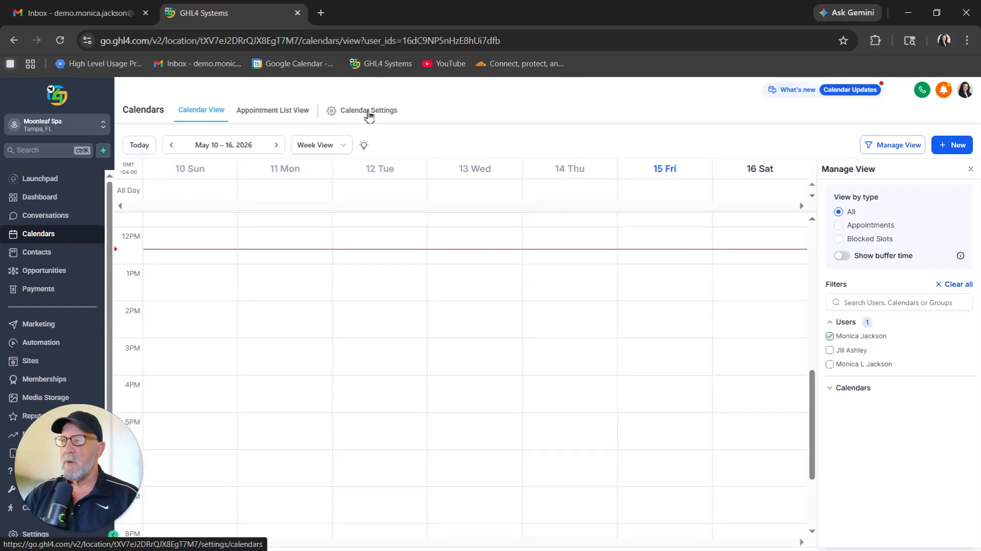
click(367, 116)
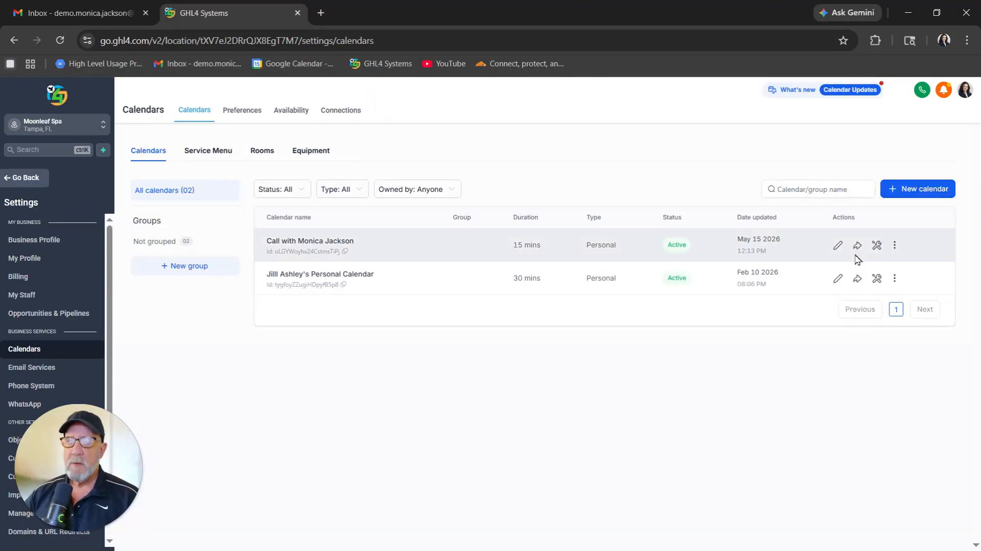
click(857, 246)
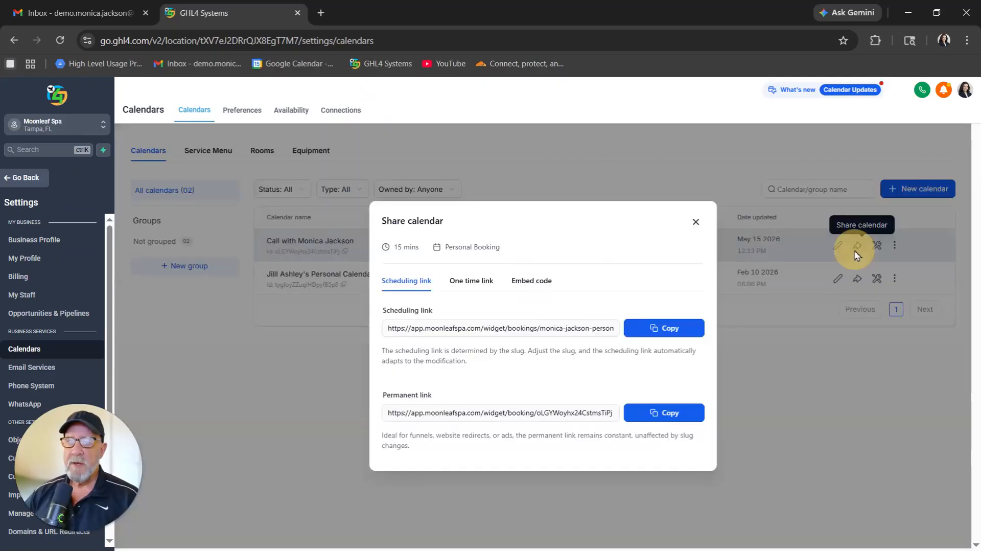
click(660, 330)
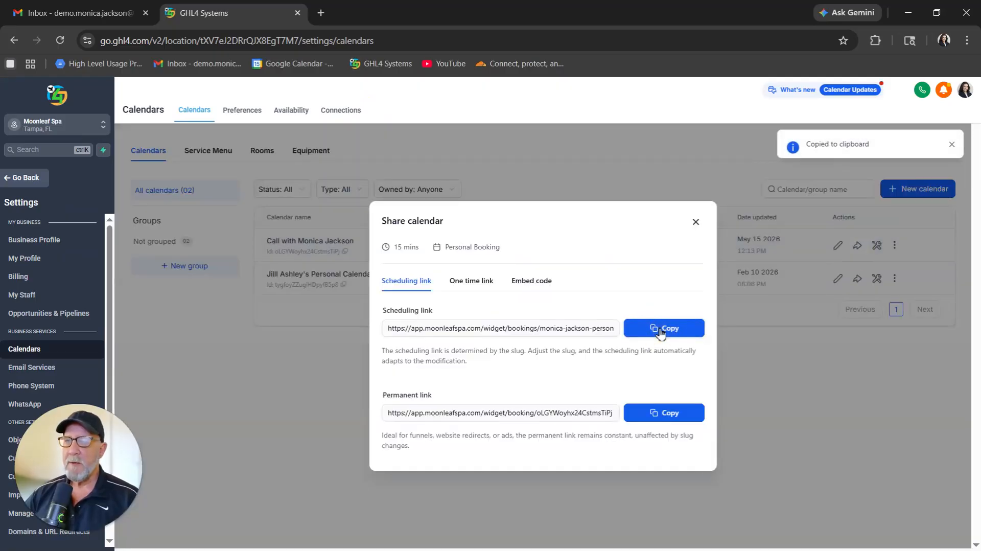
click(320, 13)
right_click(352, 40)
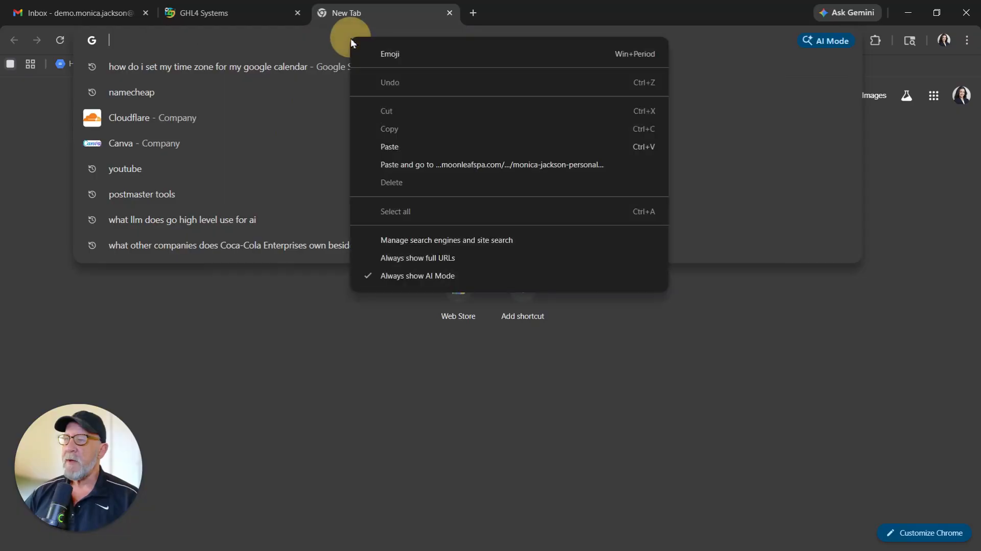
click(437, 163)
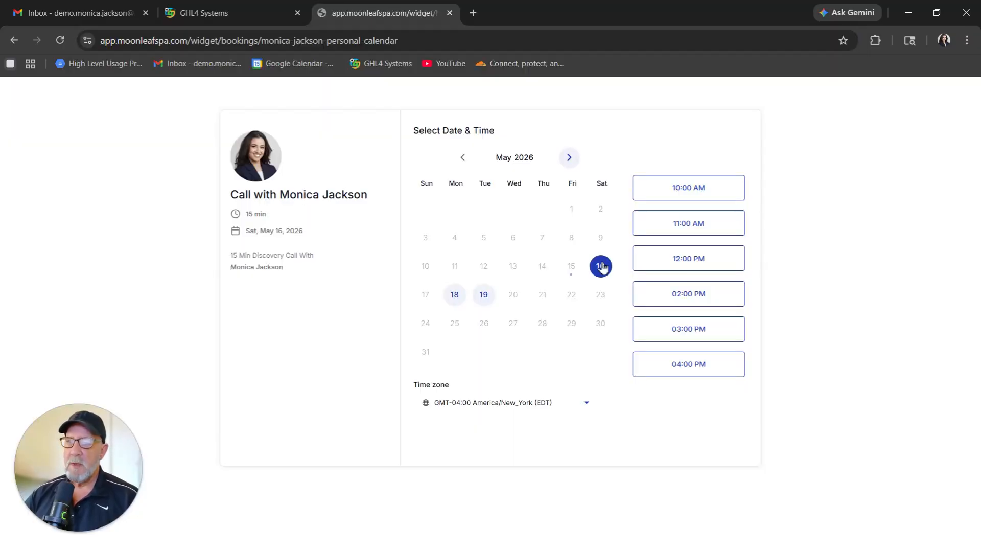
Book May 16, 2026 at 2:00 PM via Google Meet with the customer's name, phone, email, note "Looking Forward To Meeting You" and contact consent
click(685, 297)
click(720, 299)
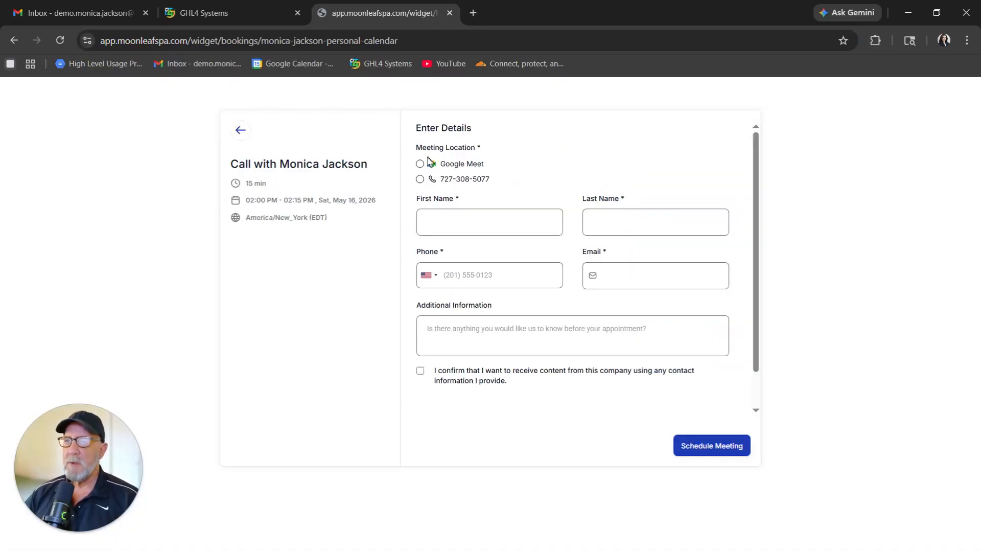
click(419, 164)
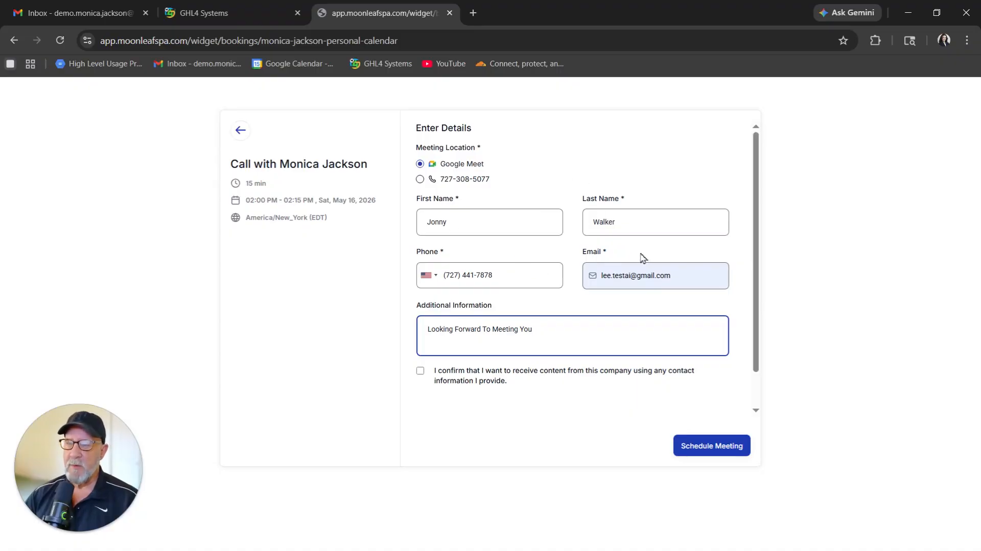
click(420, 372)
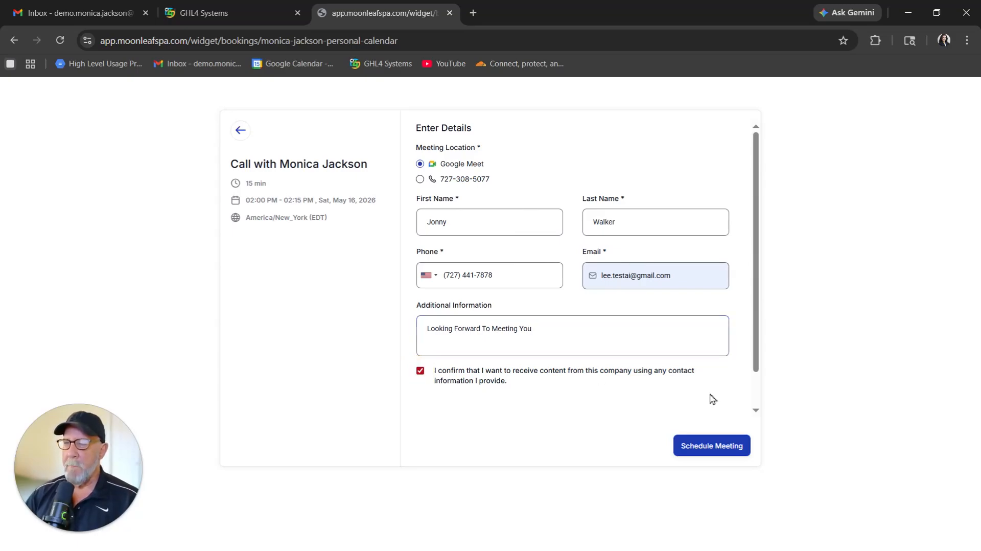
click(695, 448)
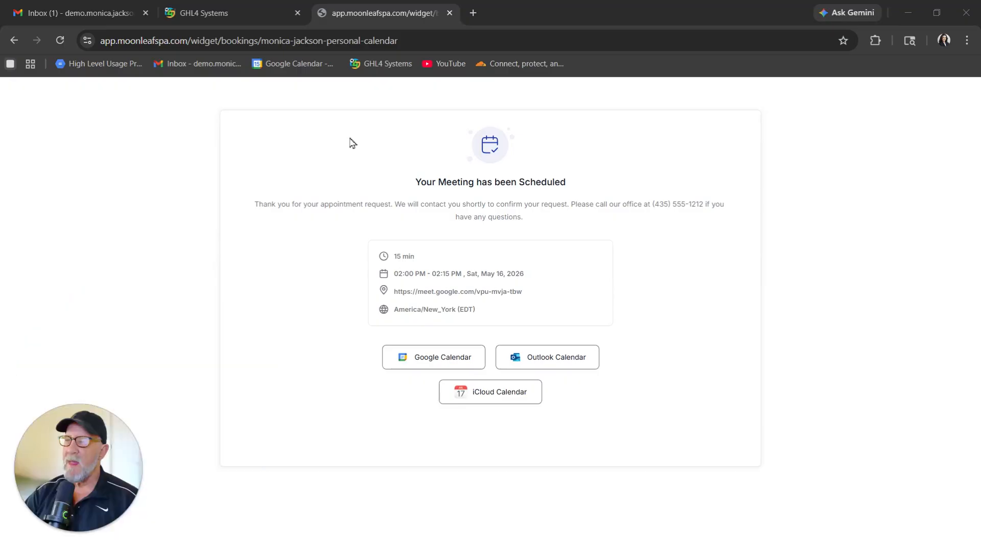
Return to GHL4 Systems and examine the contact and opportunity details of the new booking in the Booked Appointment stage
click(254, 14)
click(695, 222)
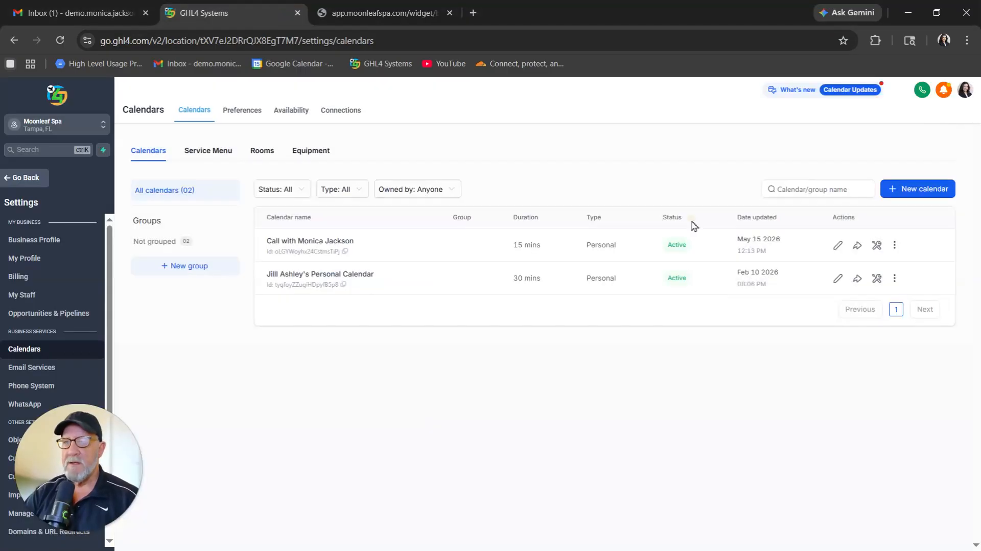
click(26, 178)
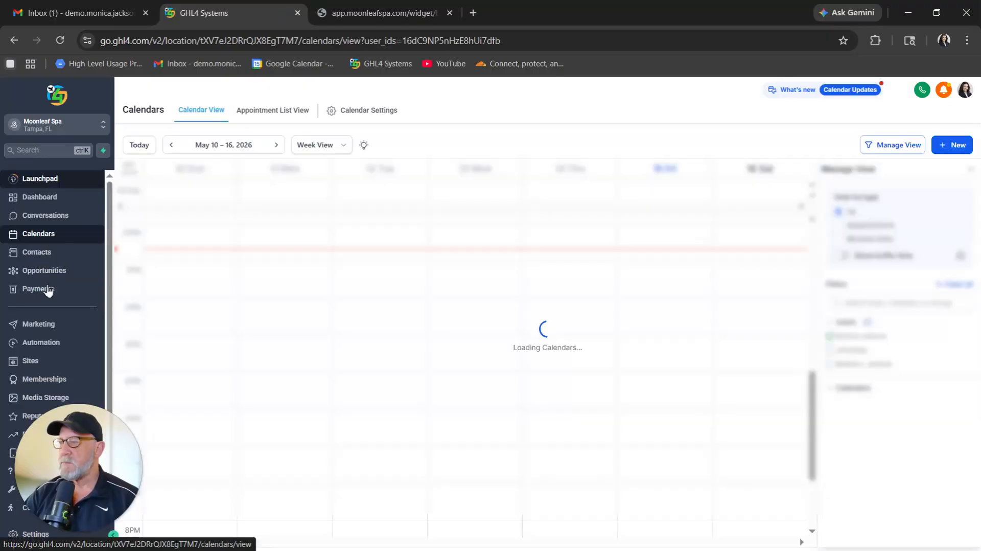
click(44, 270)
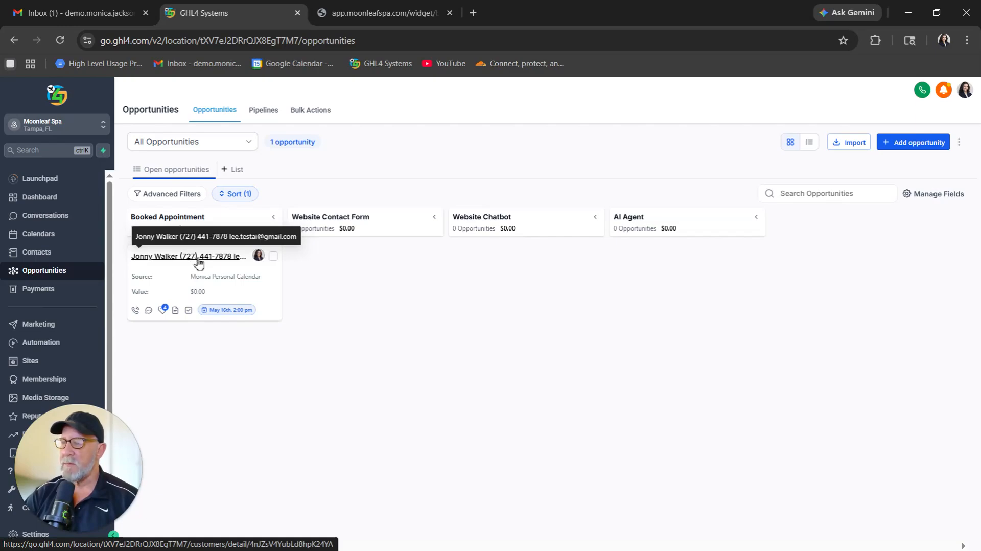
click(209, 278)
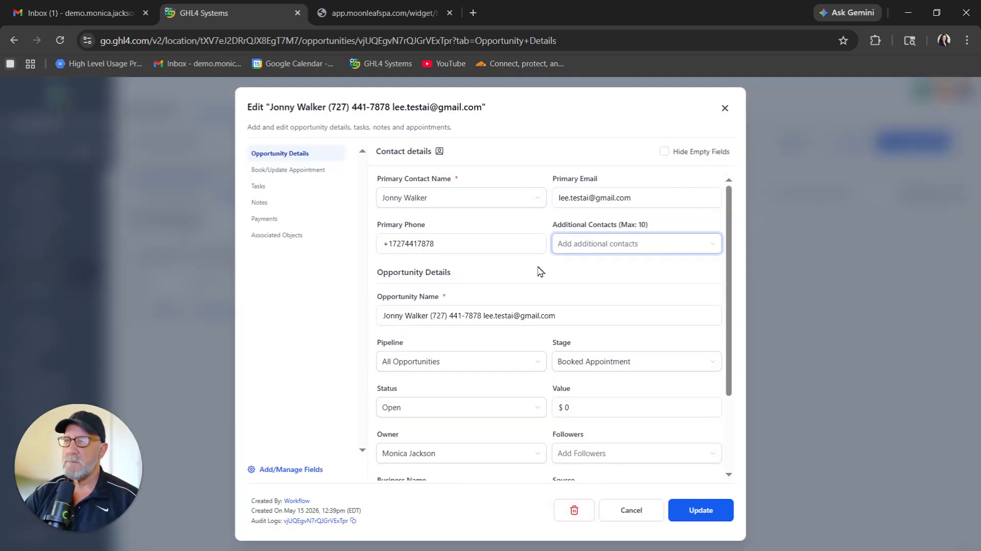
scroll(504, 274, down, 3)
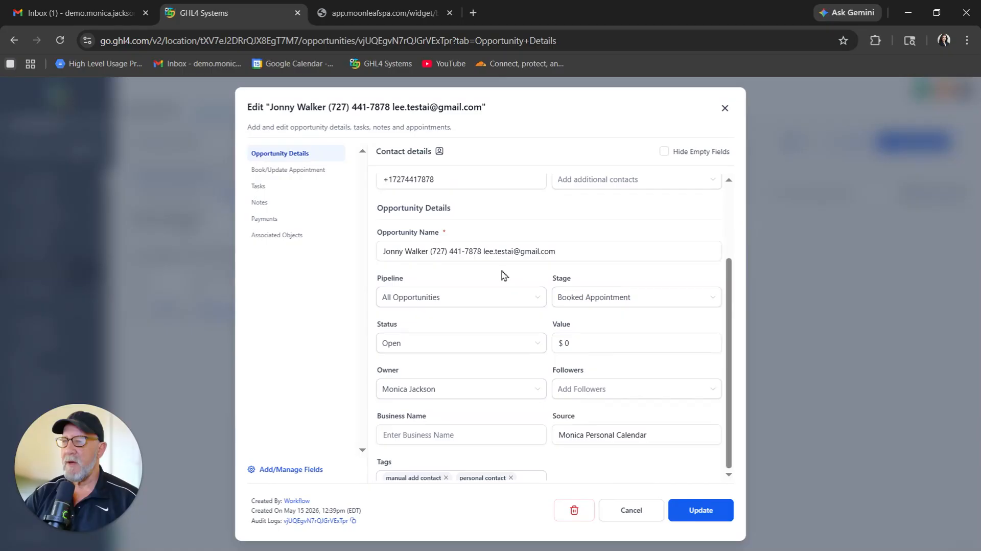
scroll(459, 291, up, 3)
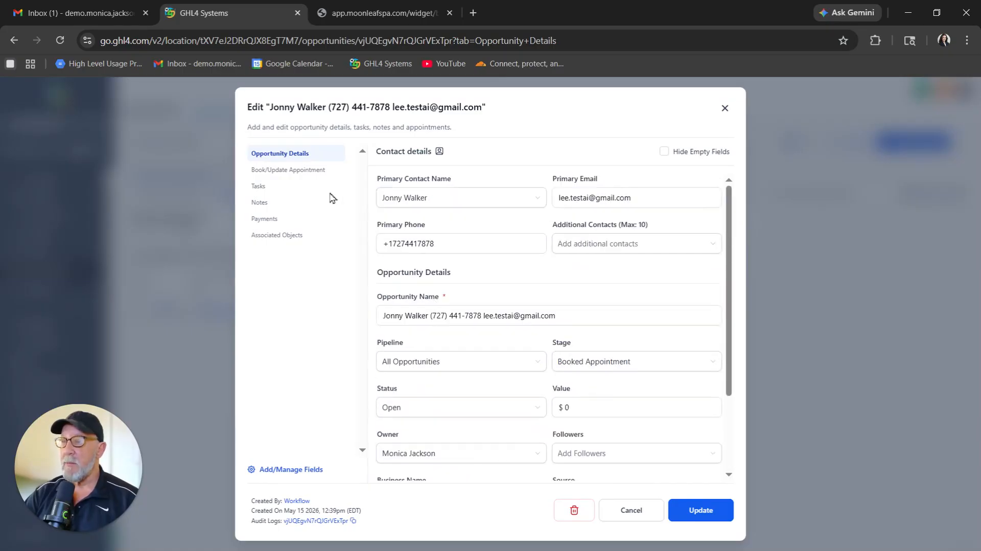
Review the opportunity's appointment, tasks, notes, payments and associated objects, and close it without changes
click(306, 169)
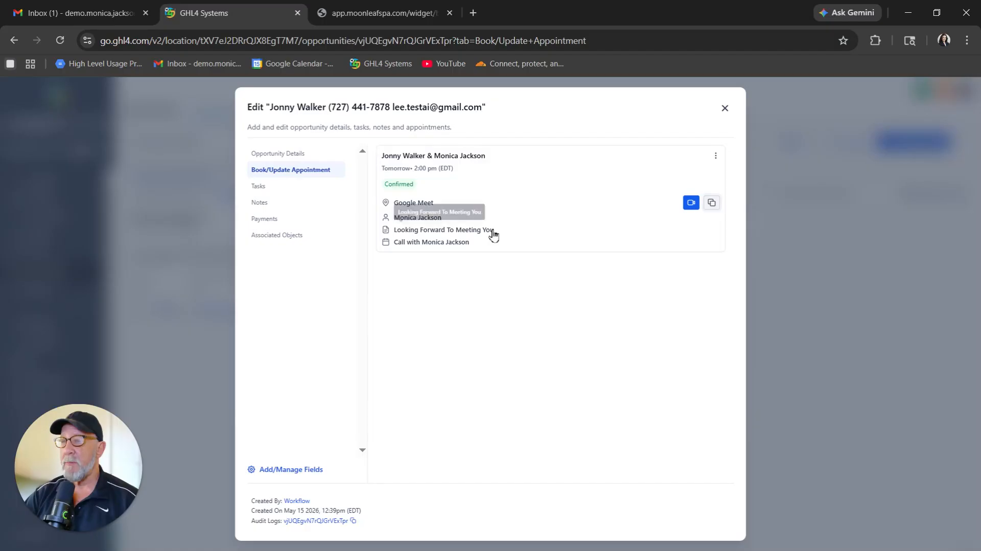
click(264, 188)
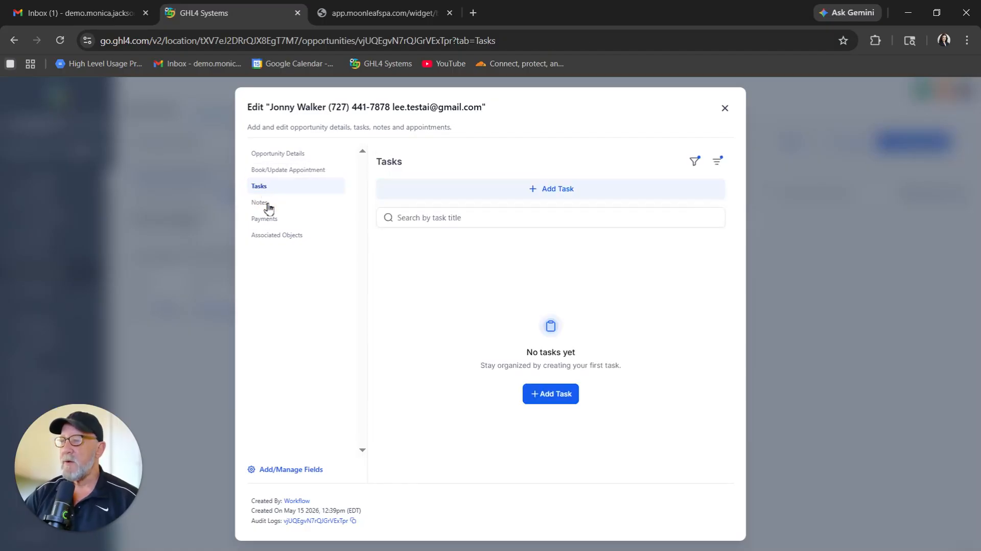
click(261, 202)
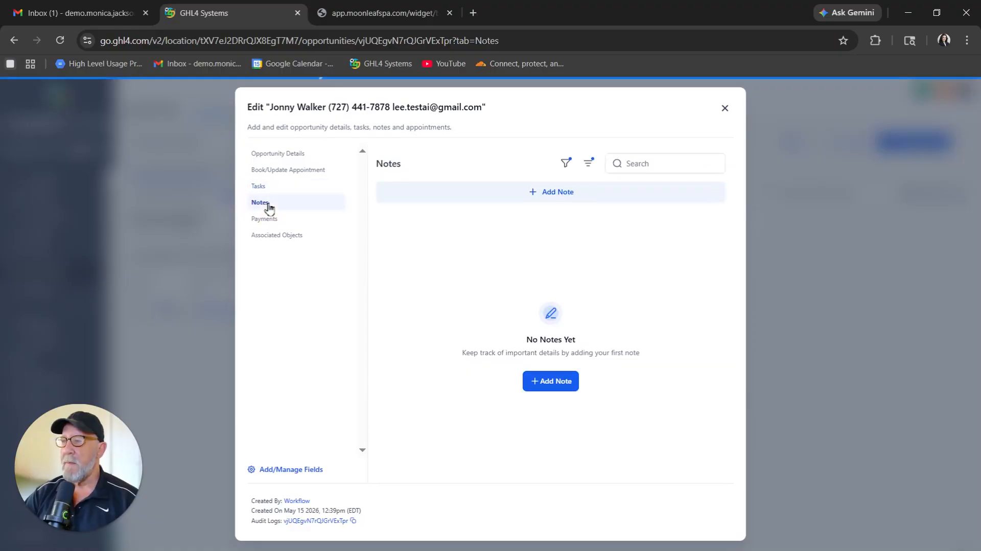
click(275, 221)
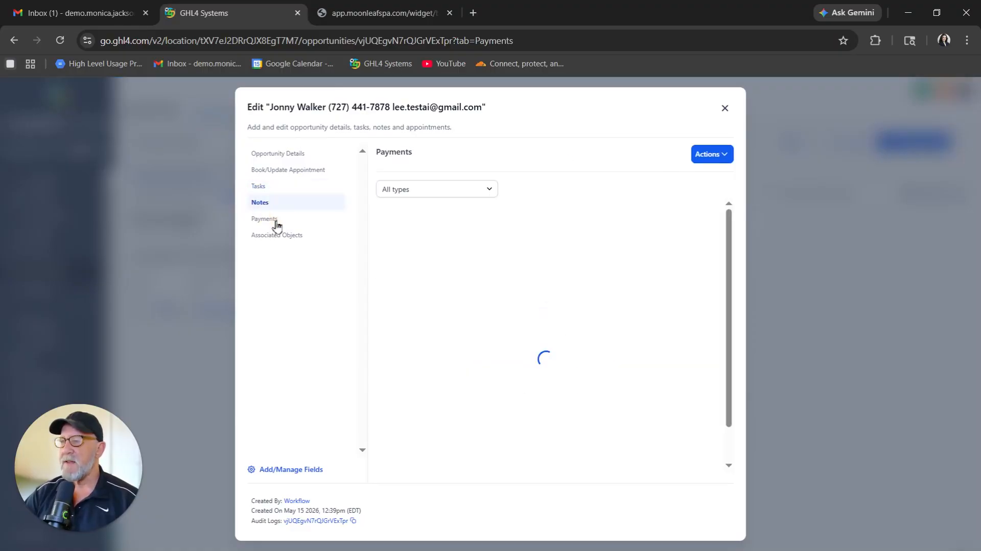
click(292, 241)
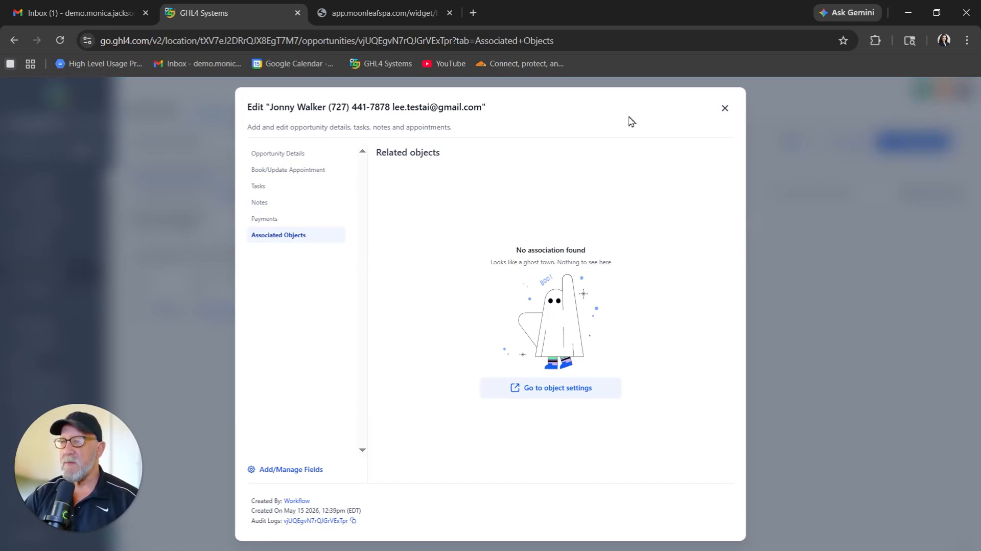
click(725, 110)
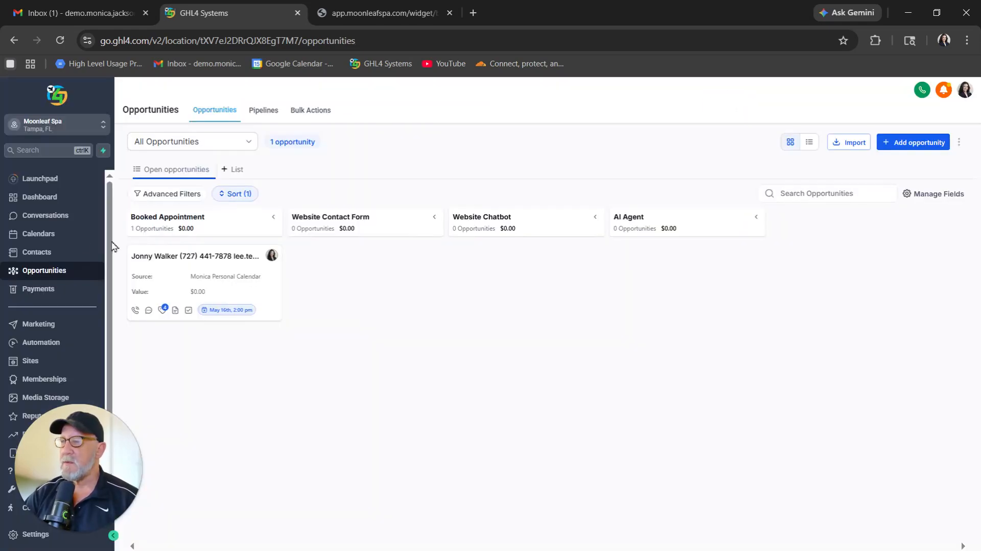
Check the May 16 appointment in the calendar week view, the appointment list and Google Calendar, and return to GHL4 Systems
click(50, 235)
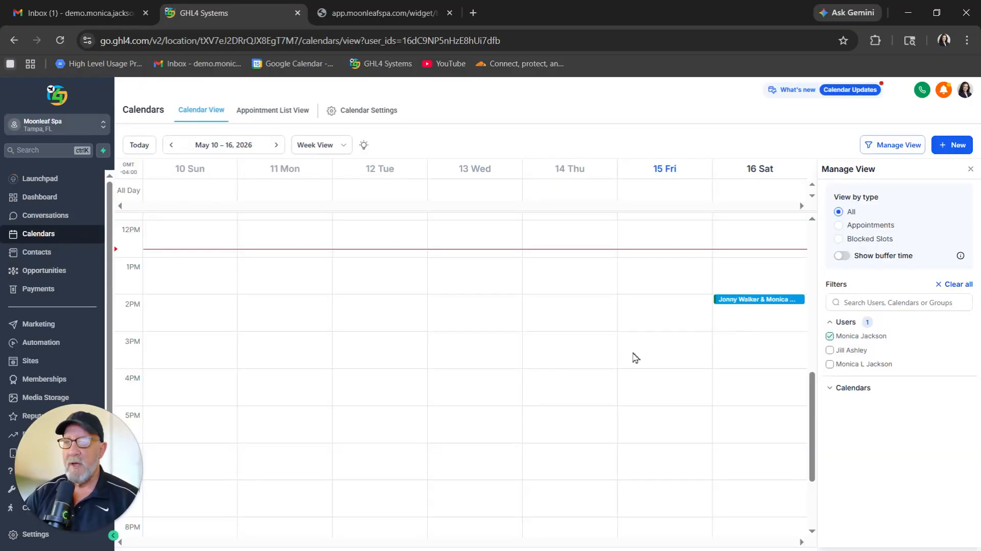
mouse_move(755, 303)
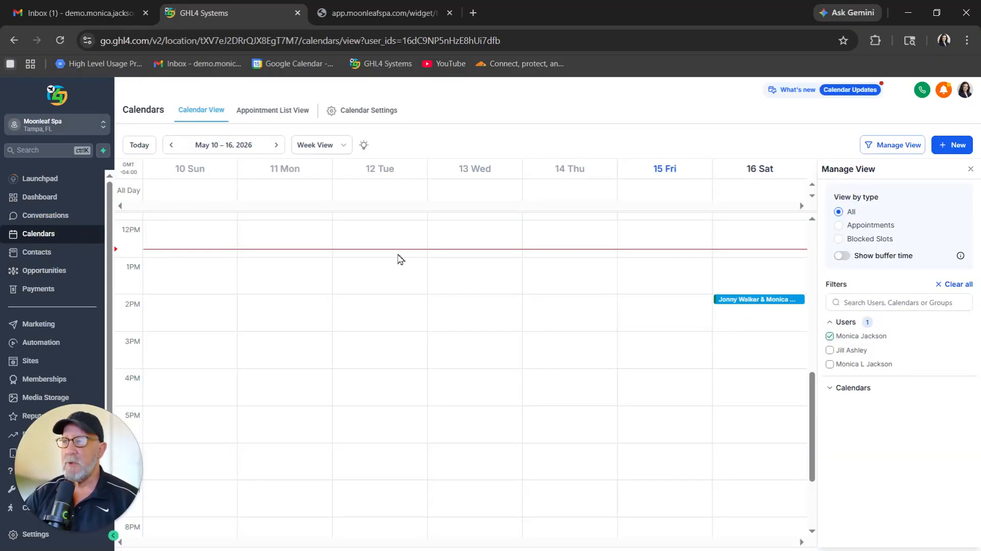
click(276, 114)
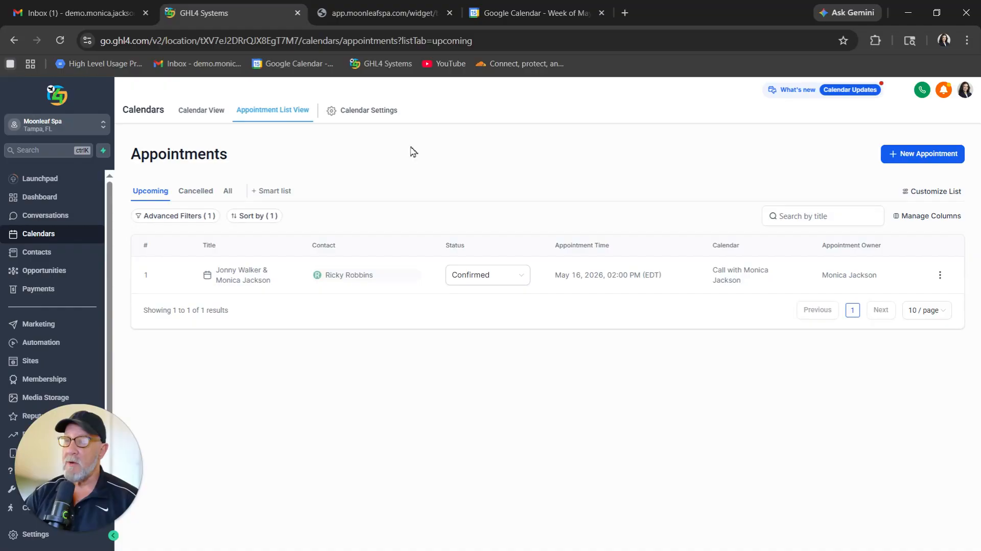
click(534, 9)
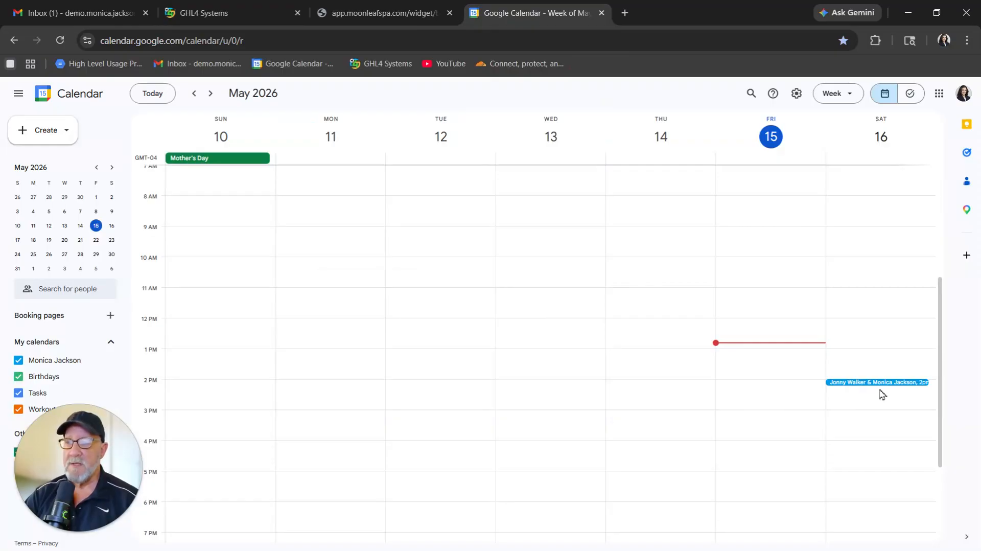
click(224, 14)
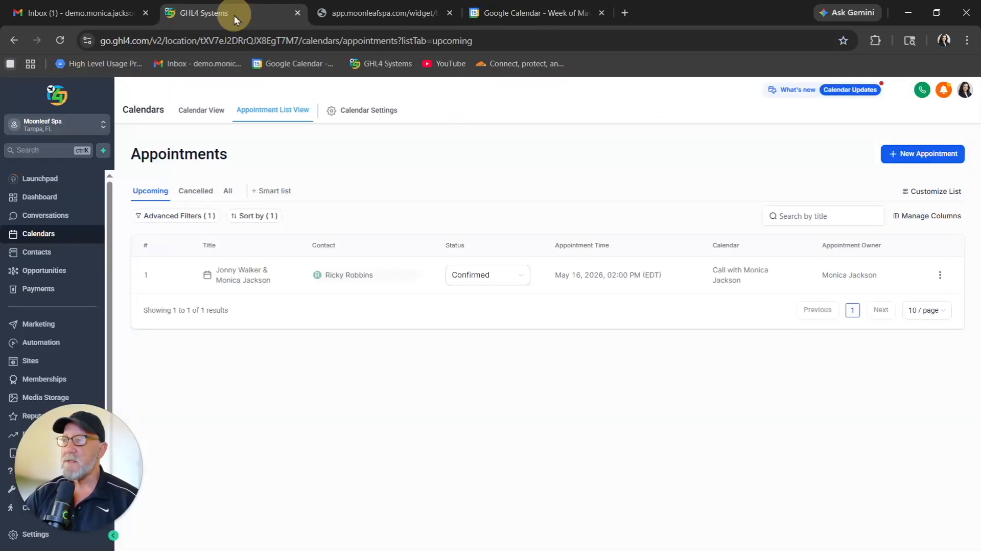
Review the dashboard's opportunity status, funnel and stage distribution, and open the new customer's conversation to check the booking messages
click(43, 197)
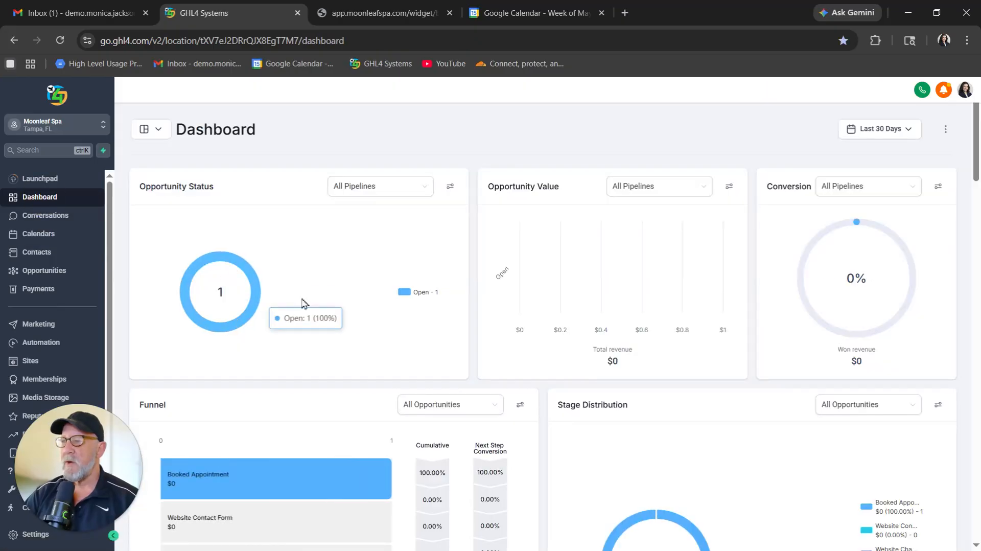
scroll(312, 296, down, 3)
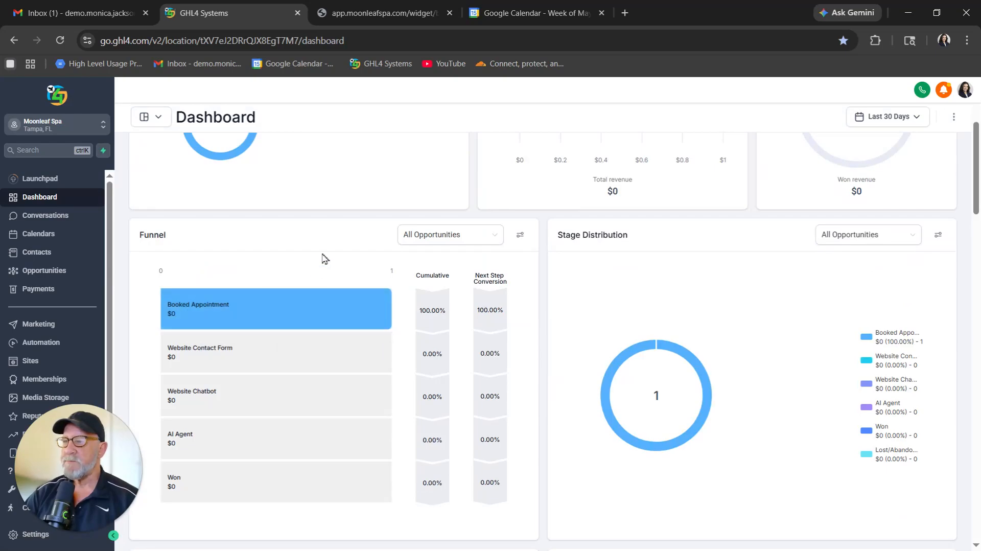
scroll(324, 259, up, 3)
click(56, 216)
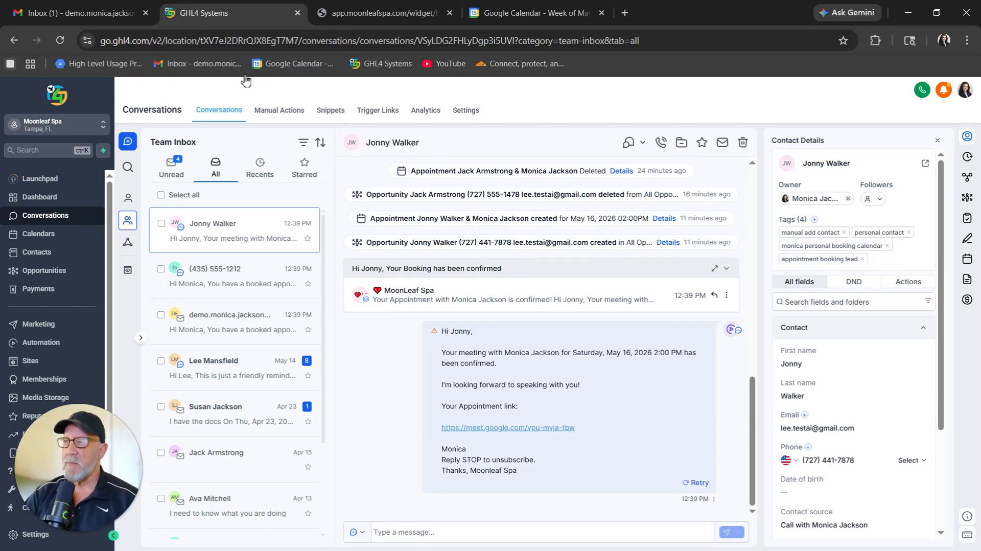
Switch to the business owner's Gmail and read the "Personal Calendar Booked Appointment" notification email
click(88, 13)
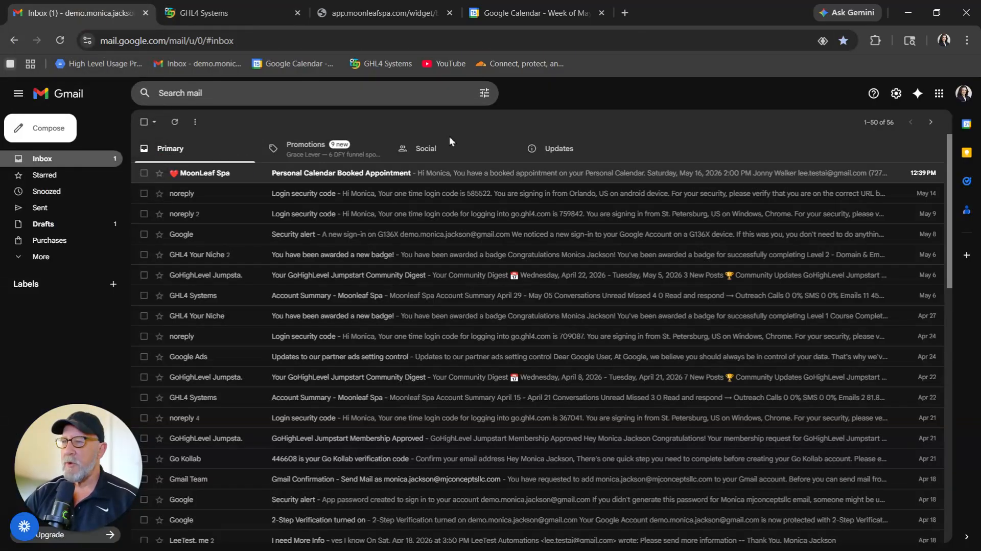
click(451, 172)
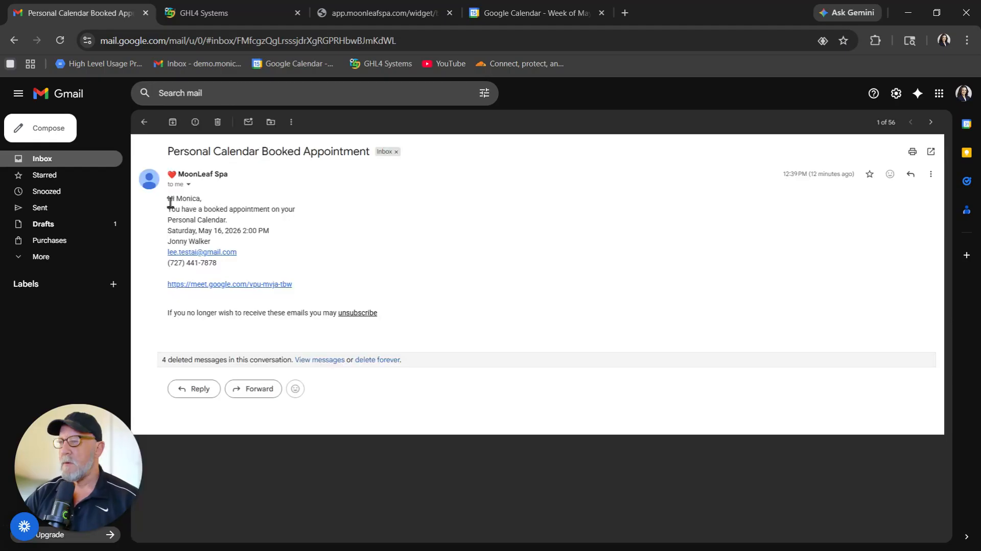
drag(170, 203, 322, 274)
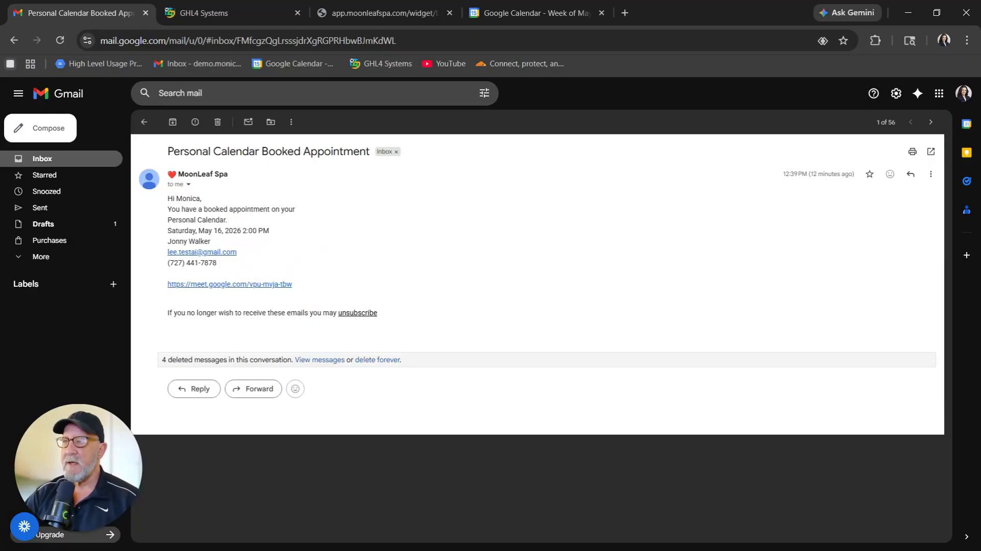
Switch to the customer's Gmail inbox and read the May 16 calendar invitation and the MoonLeaf Spa booking confirmation email
key(alt+Tab)
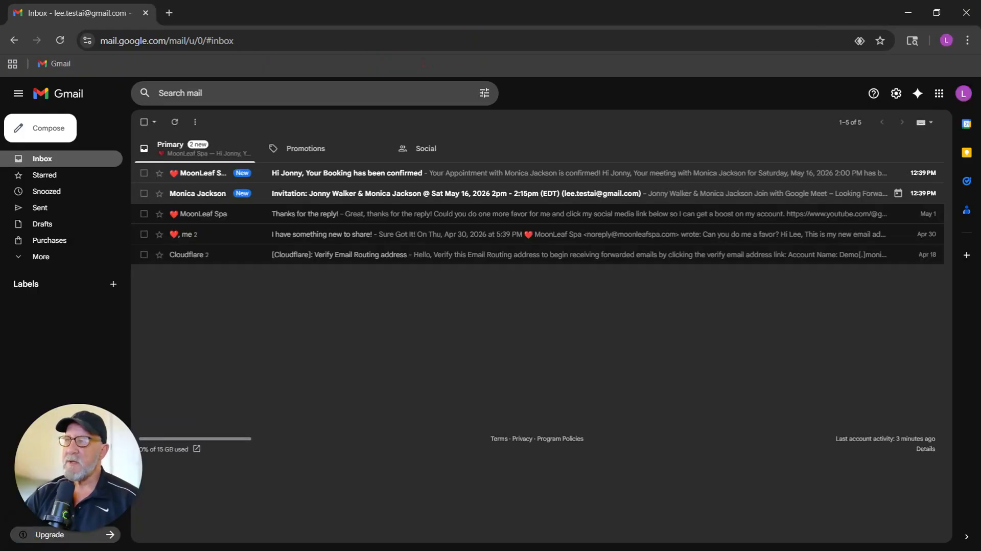
click(383, 199)
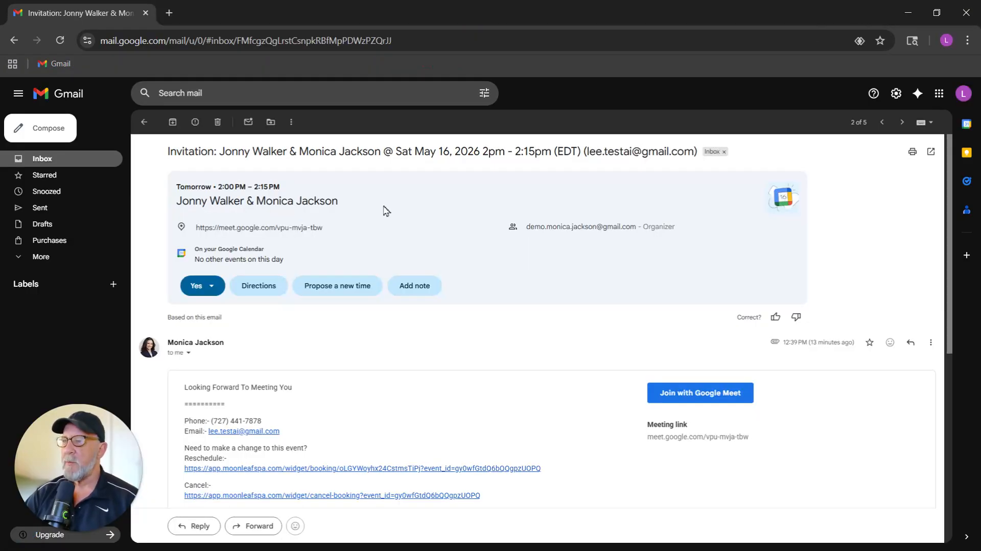
key(alt+Left)
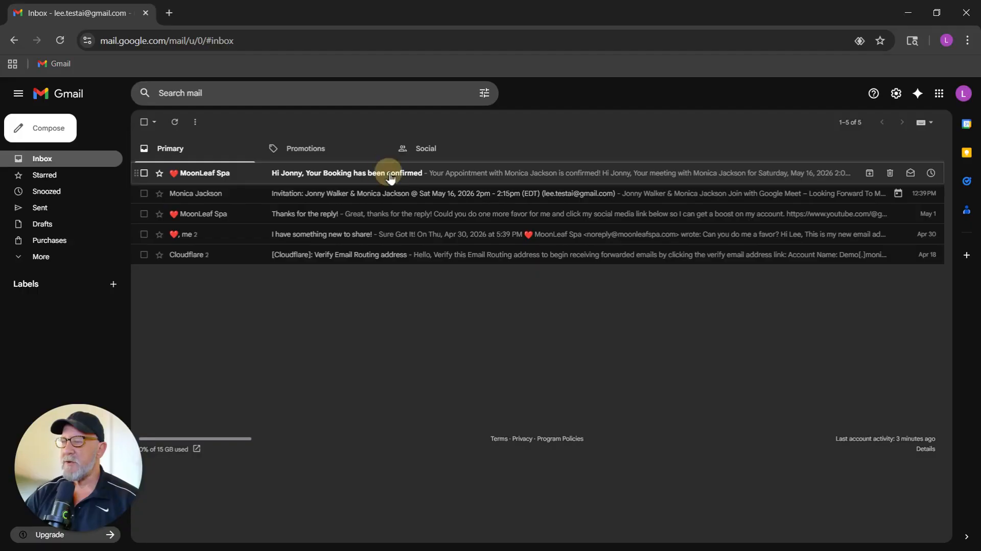
click(390, 174)
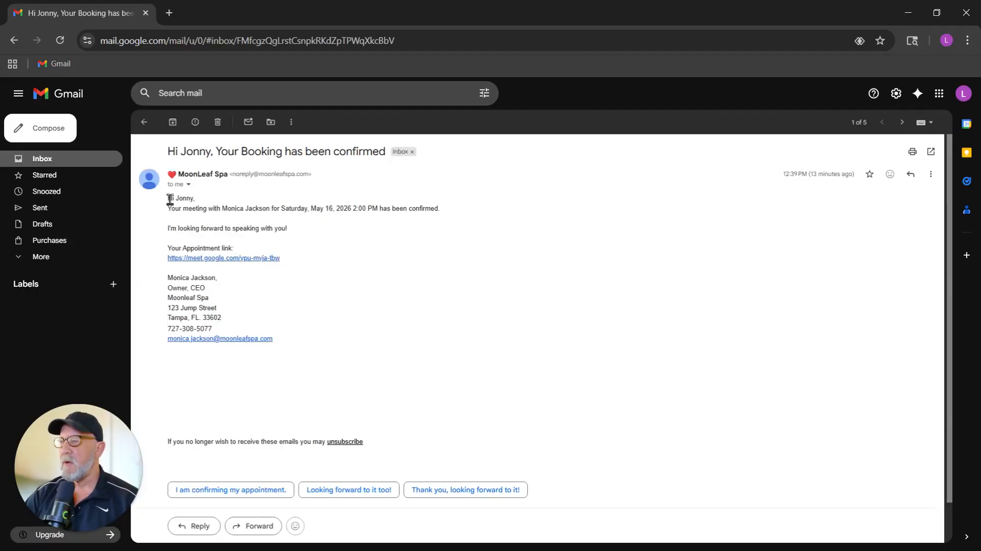
drag(168, 197, 315, 350)
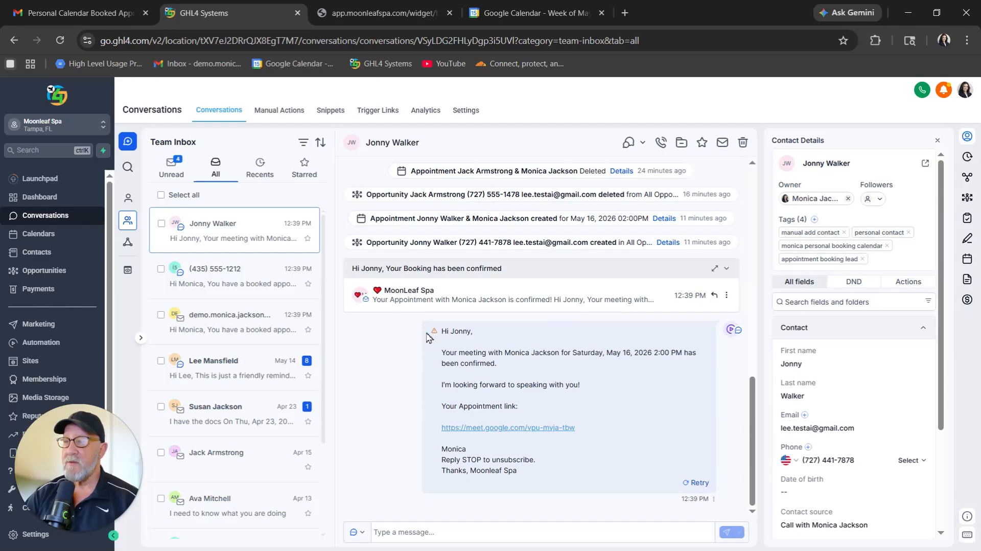
Return to GHL4 Systems, check the confirmation text in the customer's conversation, and view the booked-appointment smart list in the contacts
mouse_move(434, 336)
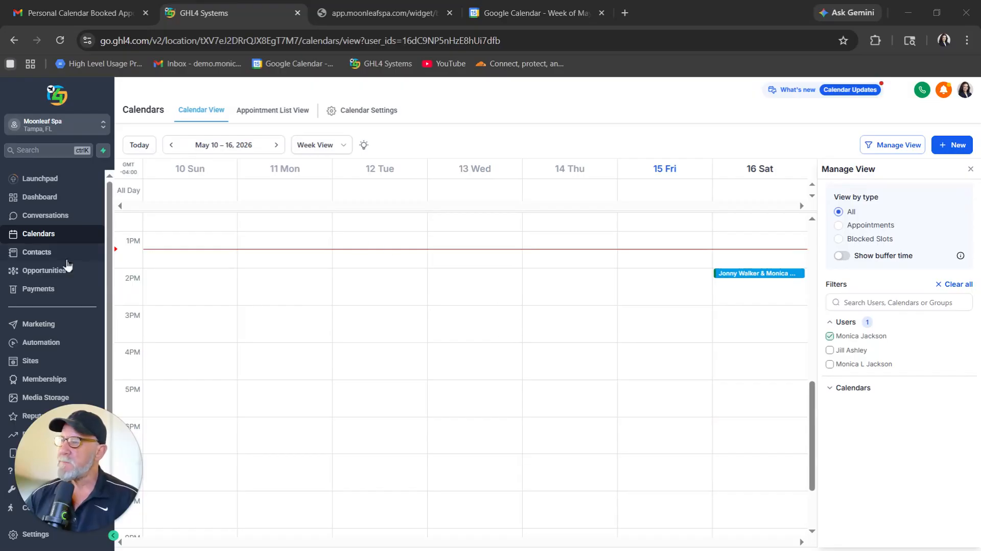
click(53, 258)
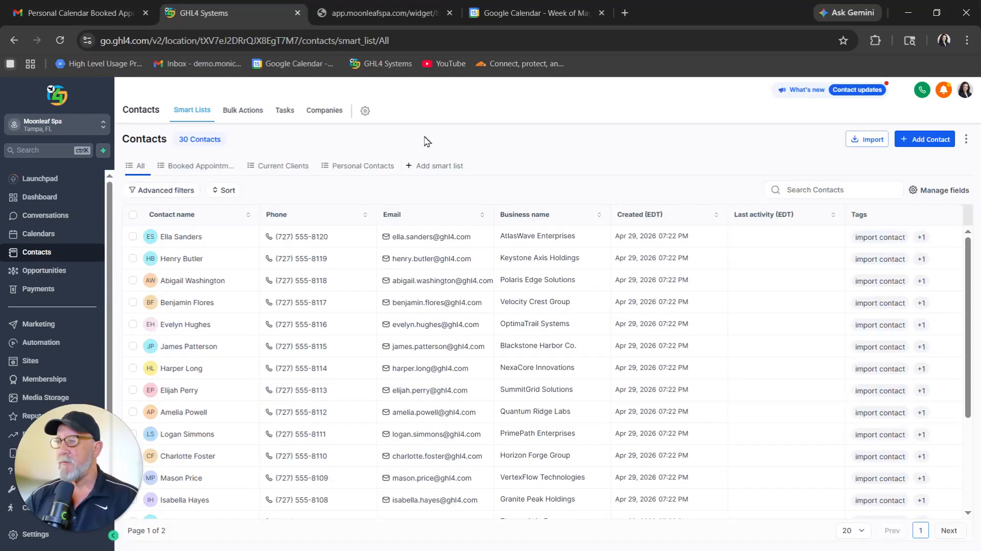
click(208, 166)
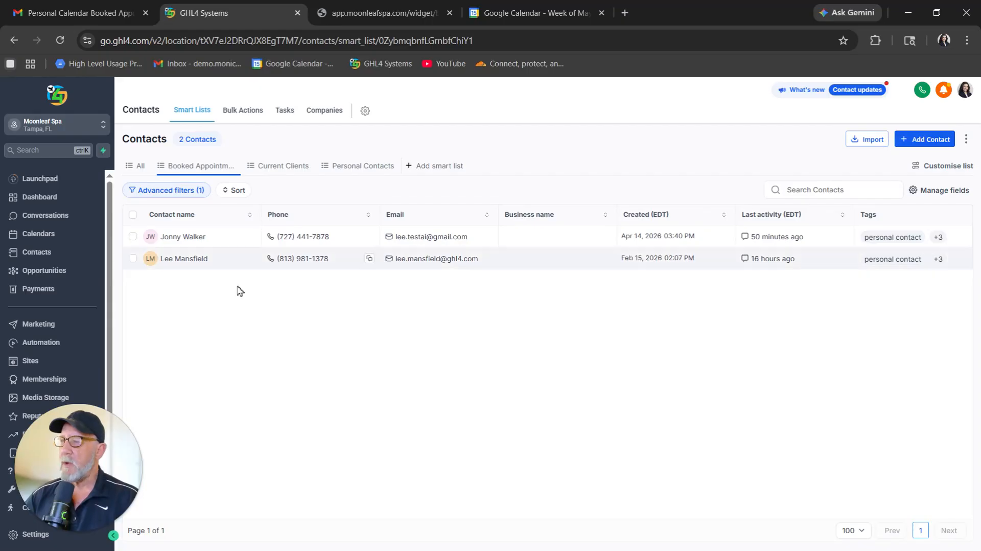
Create a folder named "Appointment Triggers" in the automation workflows list
click(41, 342)
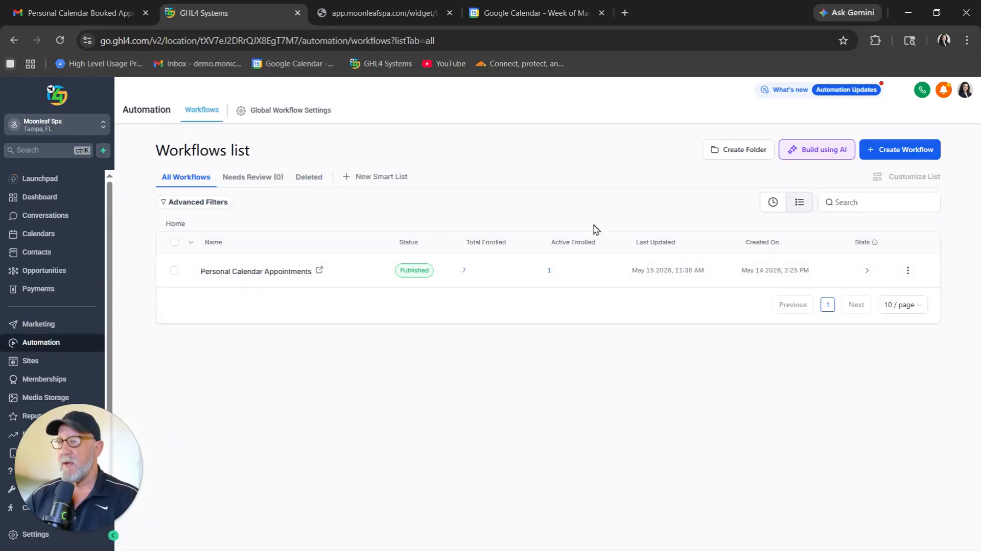
click(737, 150)
text(Appointment Triggers)
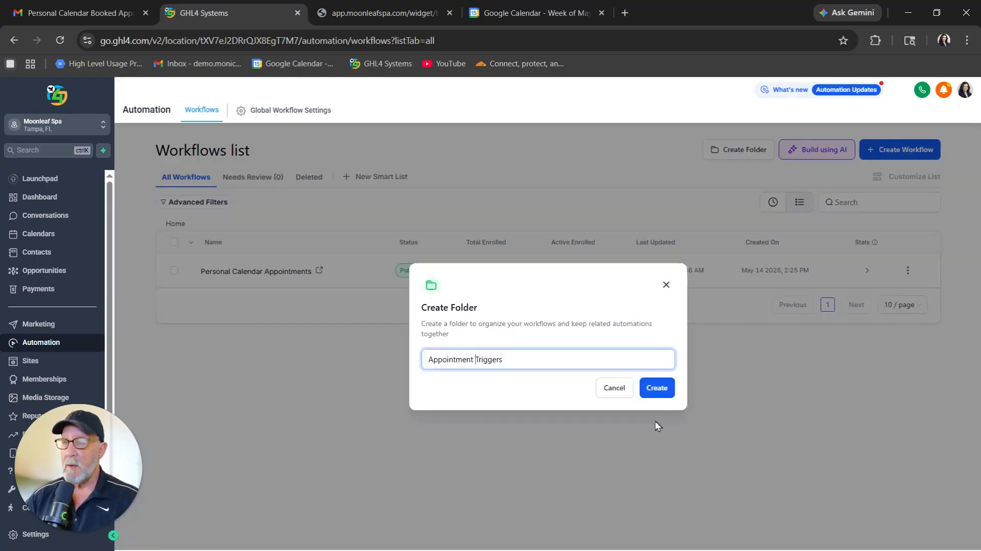
click(654, 391)
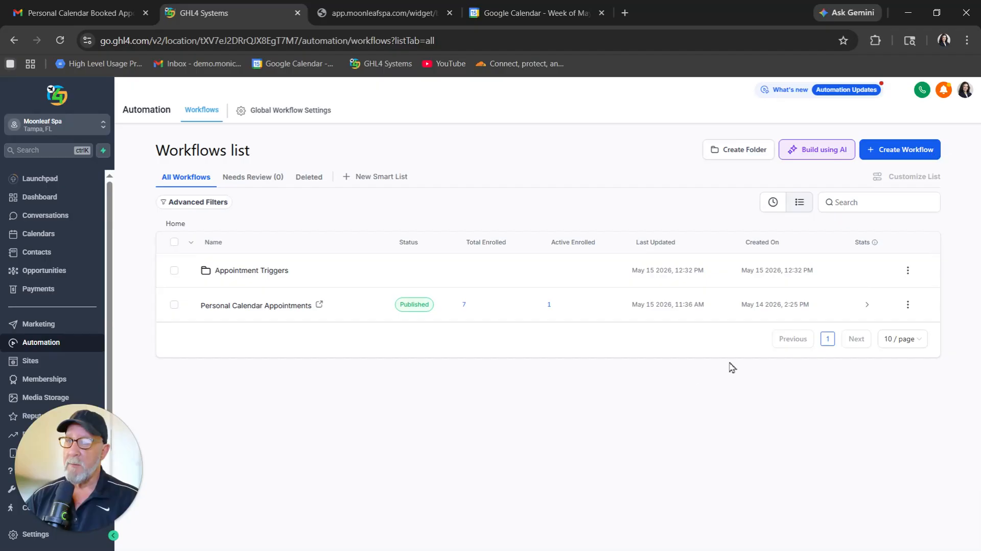
Move the Personal Calendar Appointments workflow into the Appointment Triggers folder
click(907, 305)
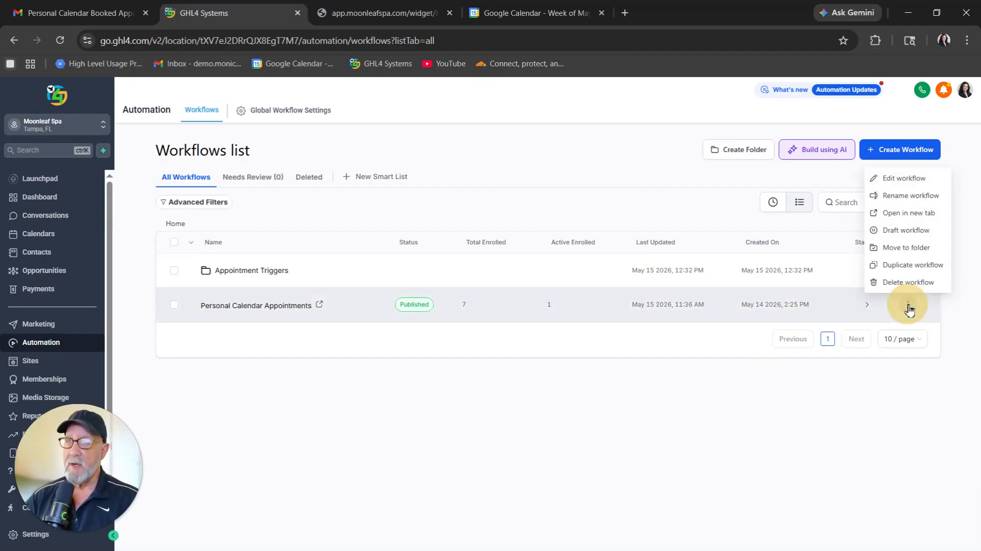
click(908, 248)
click(502, 308)
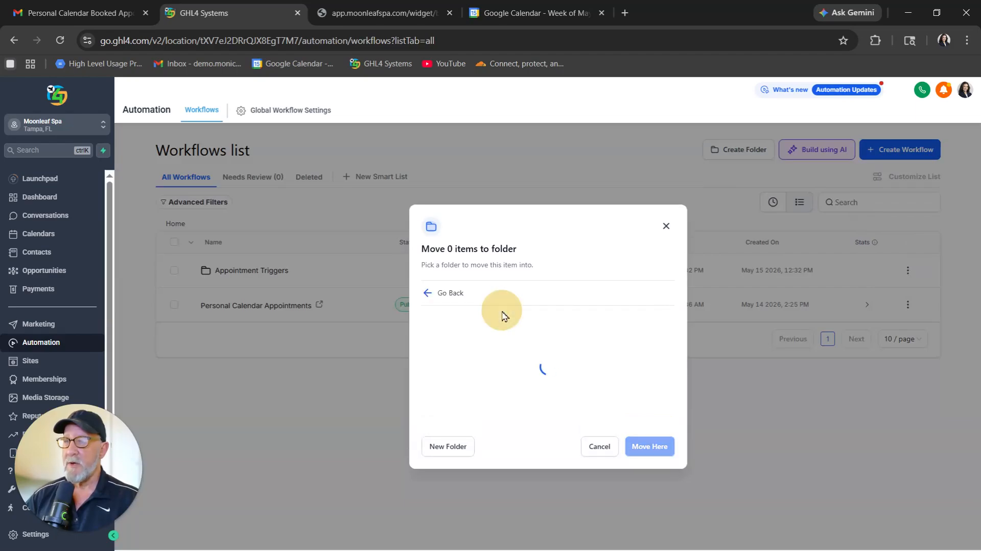
click(649, 446)
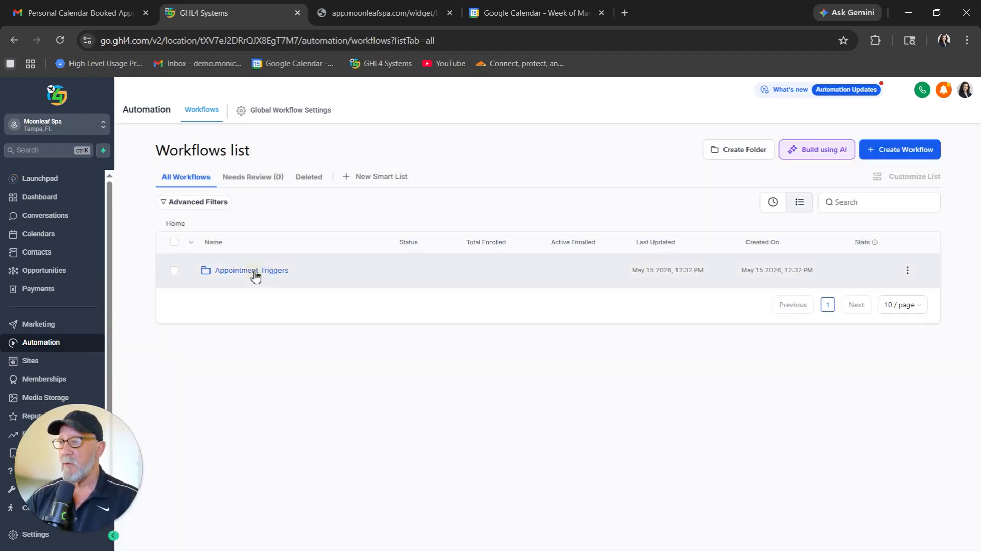
Open the Appointment Triggers folder to check its contents, and switch to the personal calendar booking page
double_click(255, 274)
key(ctrl+Tab)
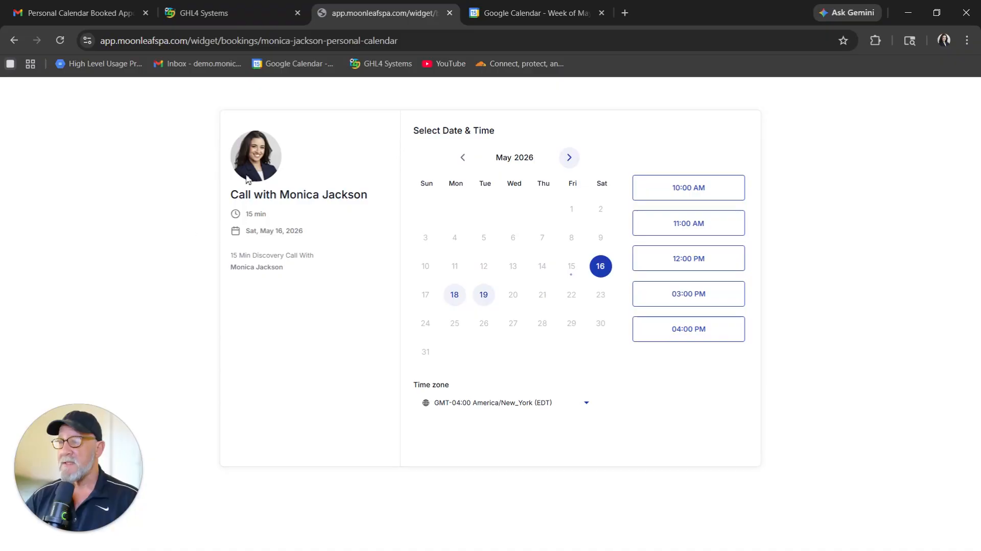